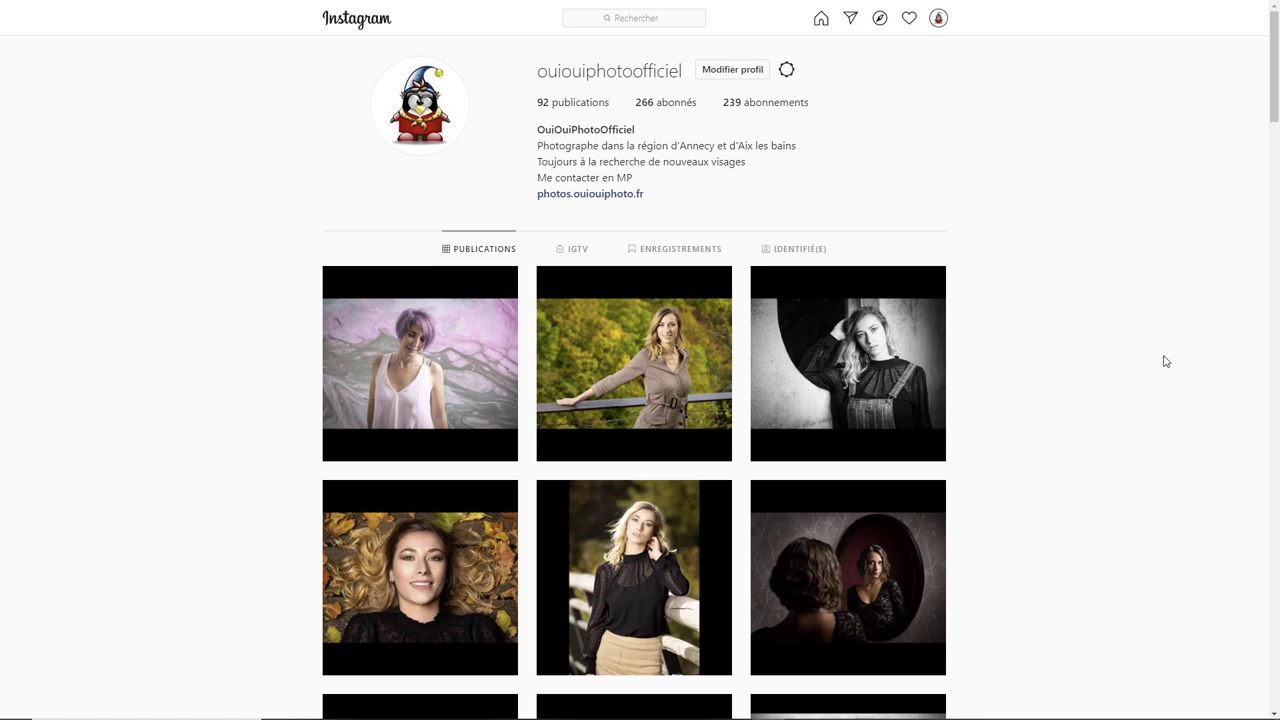
- Scroll through the Instagram profile grid of black-padded square portrait posts
scroll(1160, 356, "down", 5)
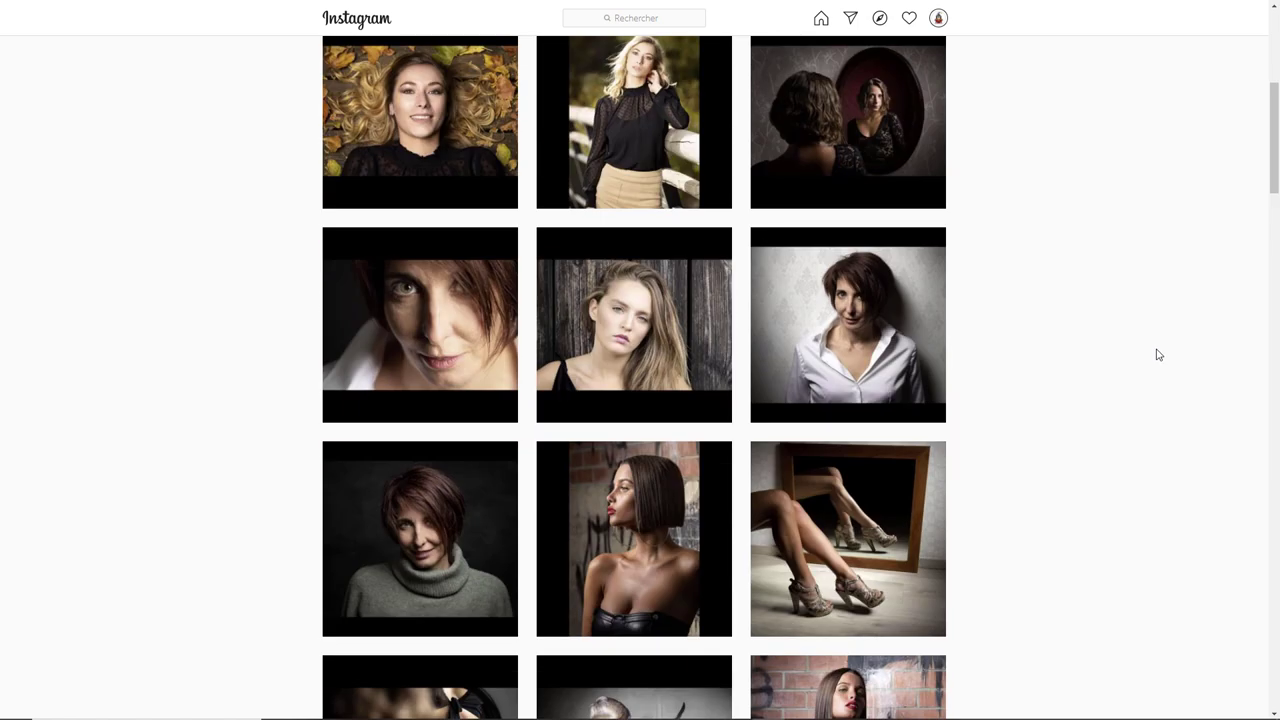
scroll(1145, 360, "down", 4)
scroll(1135, 362, "down", 2)
scroll(1135, 362, "down", 2)
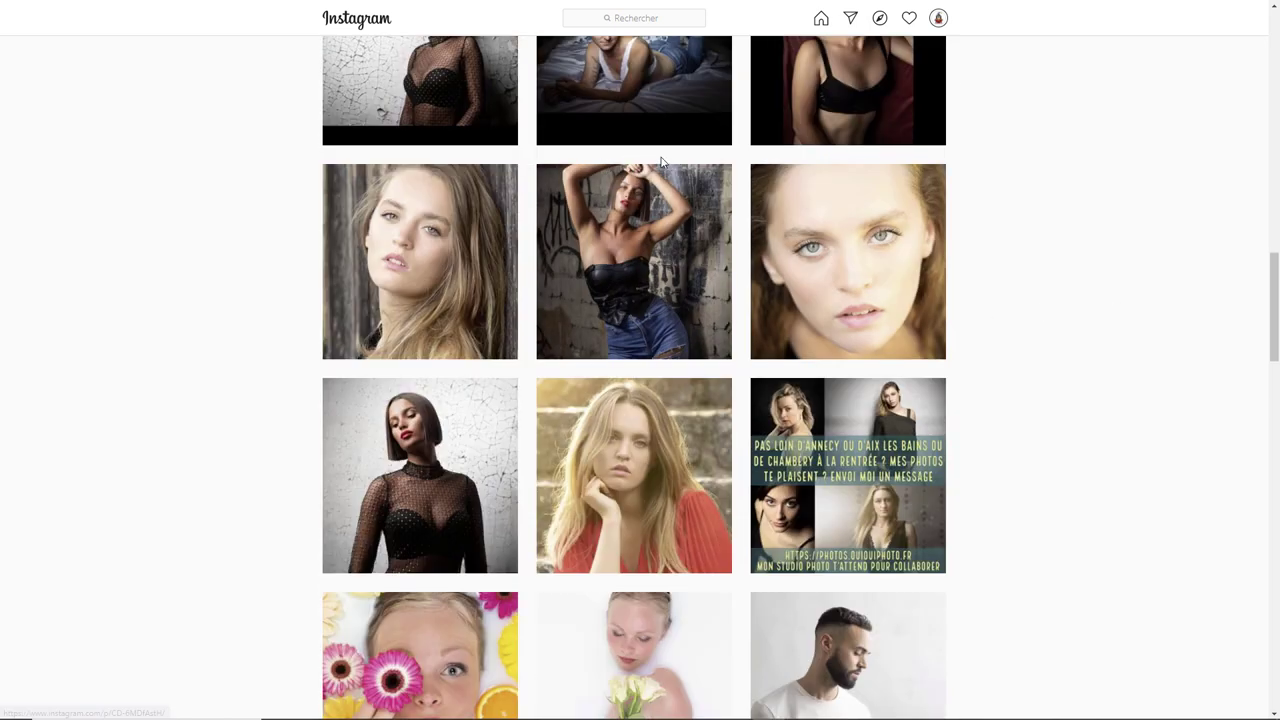
scroll(1023, 377, "down", 2)
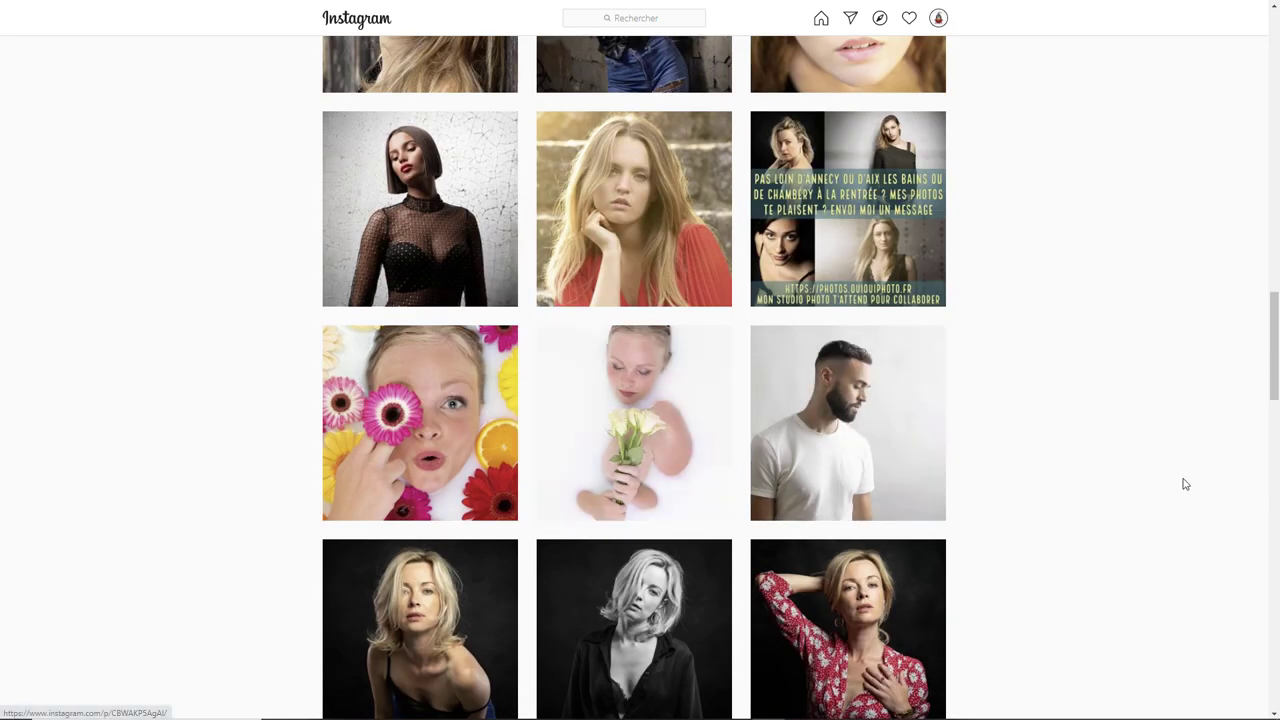
scroll(1184, 484, "down", 3)
scroll(1120, 485, "down", 3)
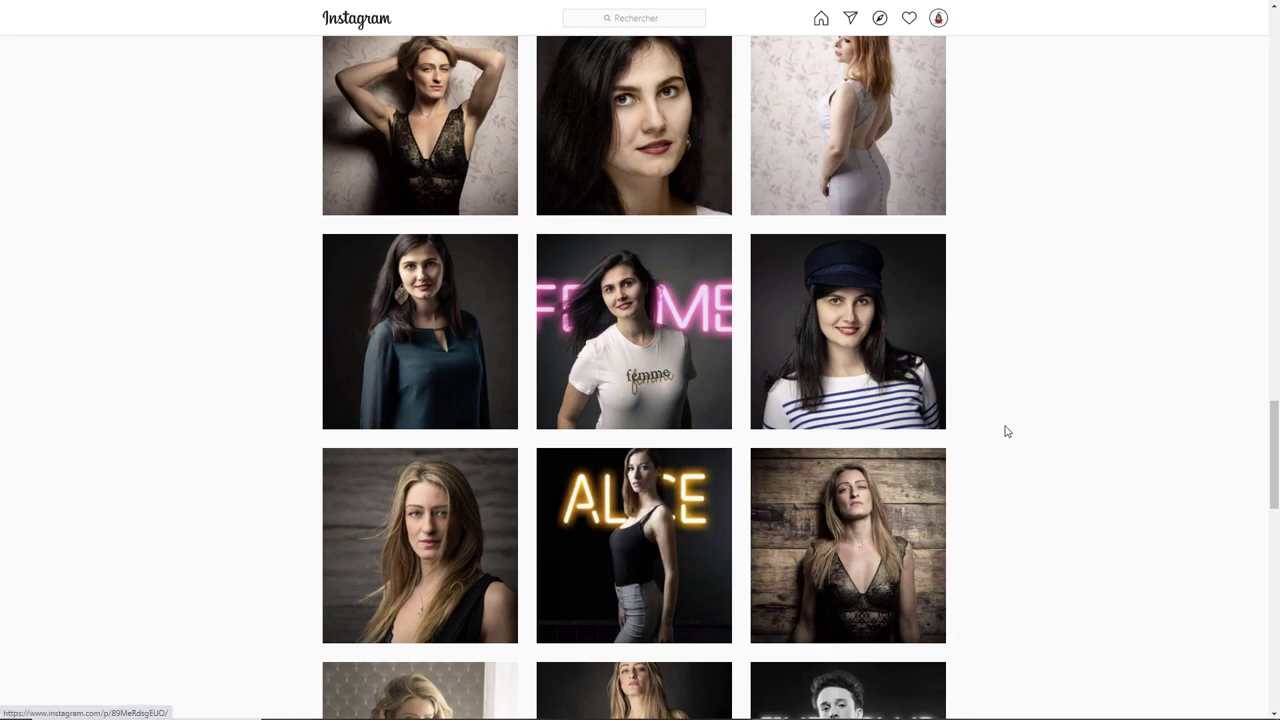
scroll(1007, 431, "down", 5)
scroll(1007, 431, "down", 5)
scroll(1007, 431, "down", 5)
scroll(1007, 431, "down", 3)
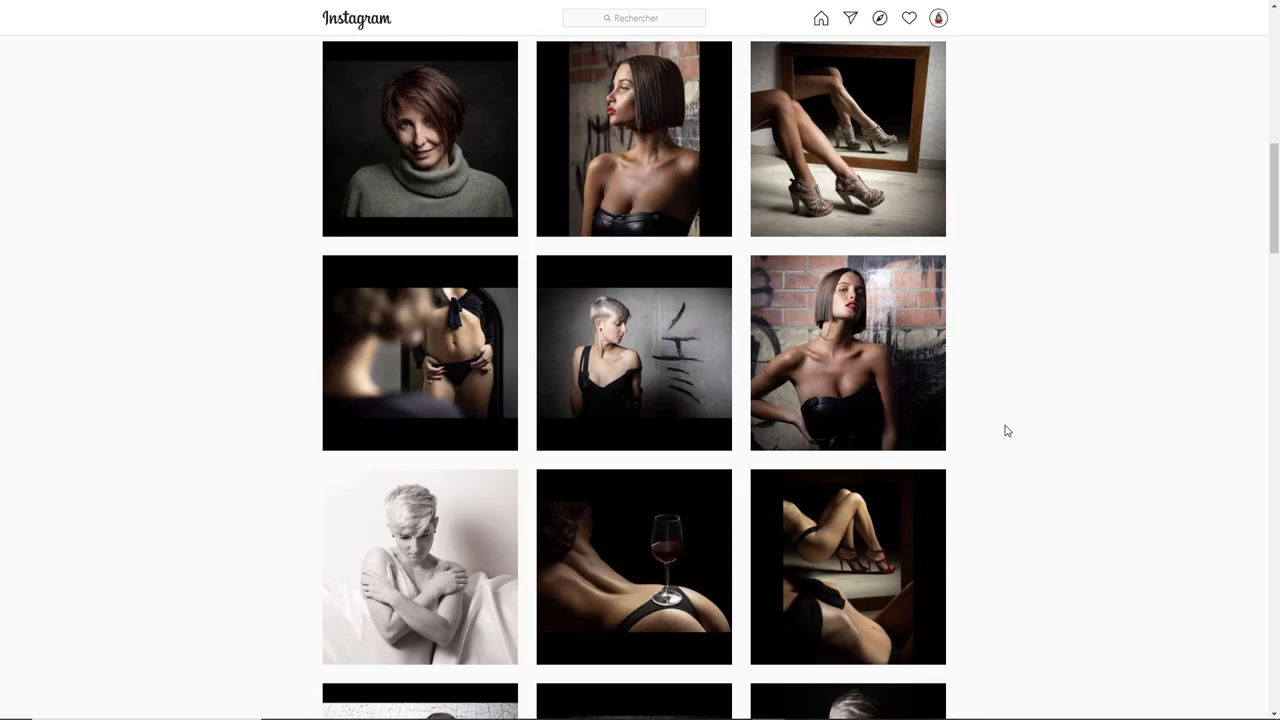
scroll(1007, 431, "up", 3)
scroll(1007, 431, "up", 3)
scroll(1005, 430, "up", 3)
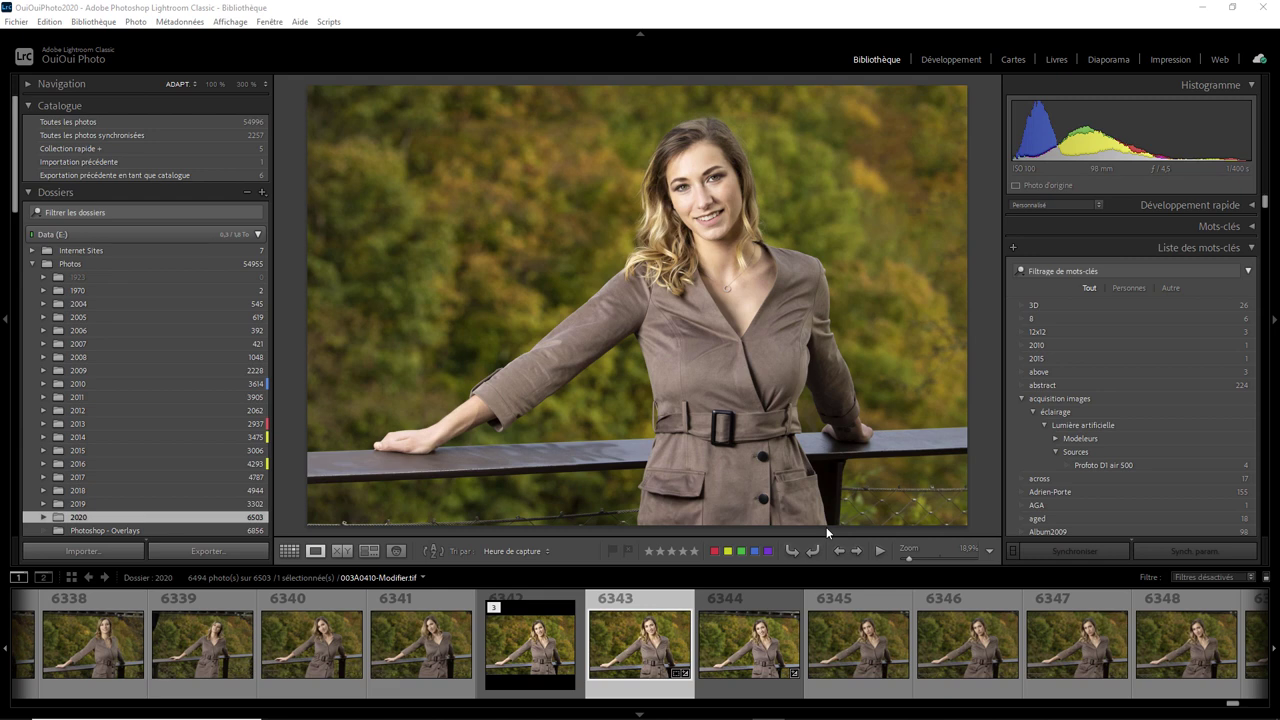
- Compare square version 6342 with original portrait 6343, then bring up 6343's export options
left_click(545, 642)
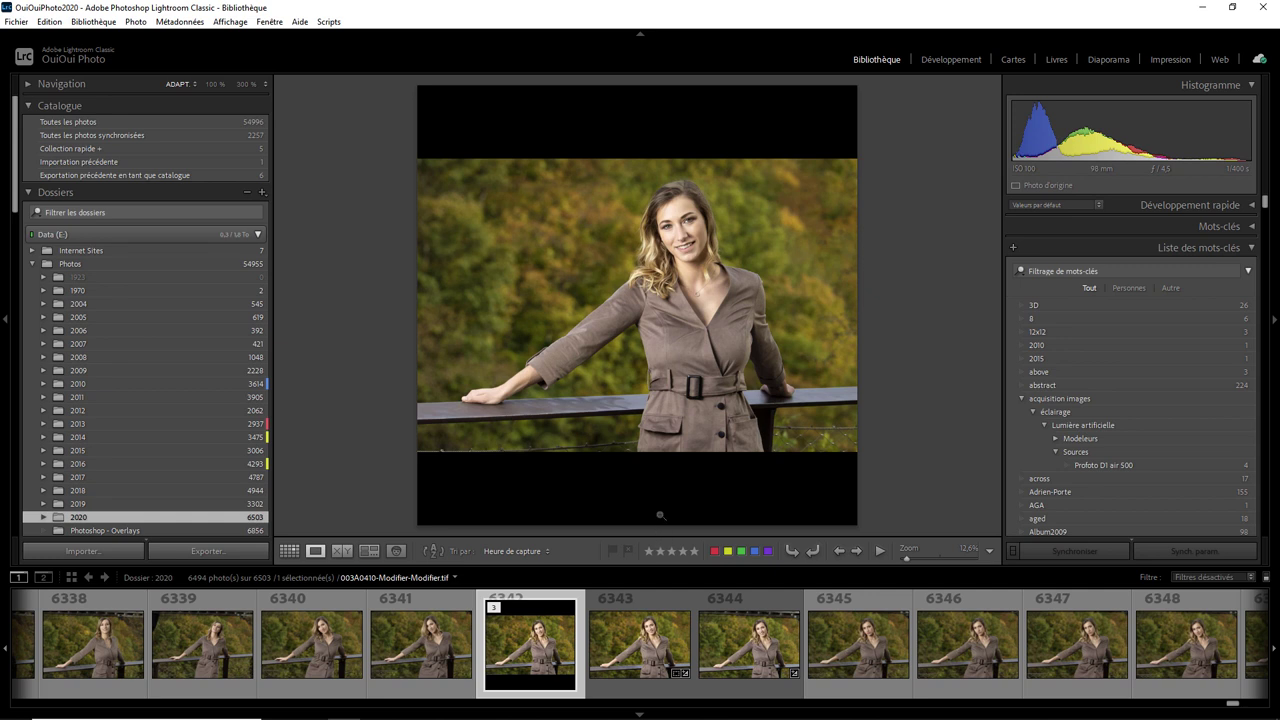
left_click(653, 648)
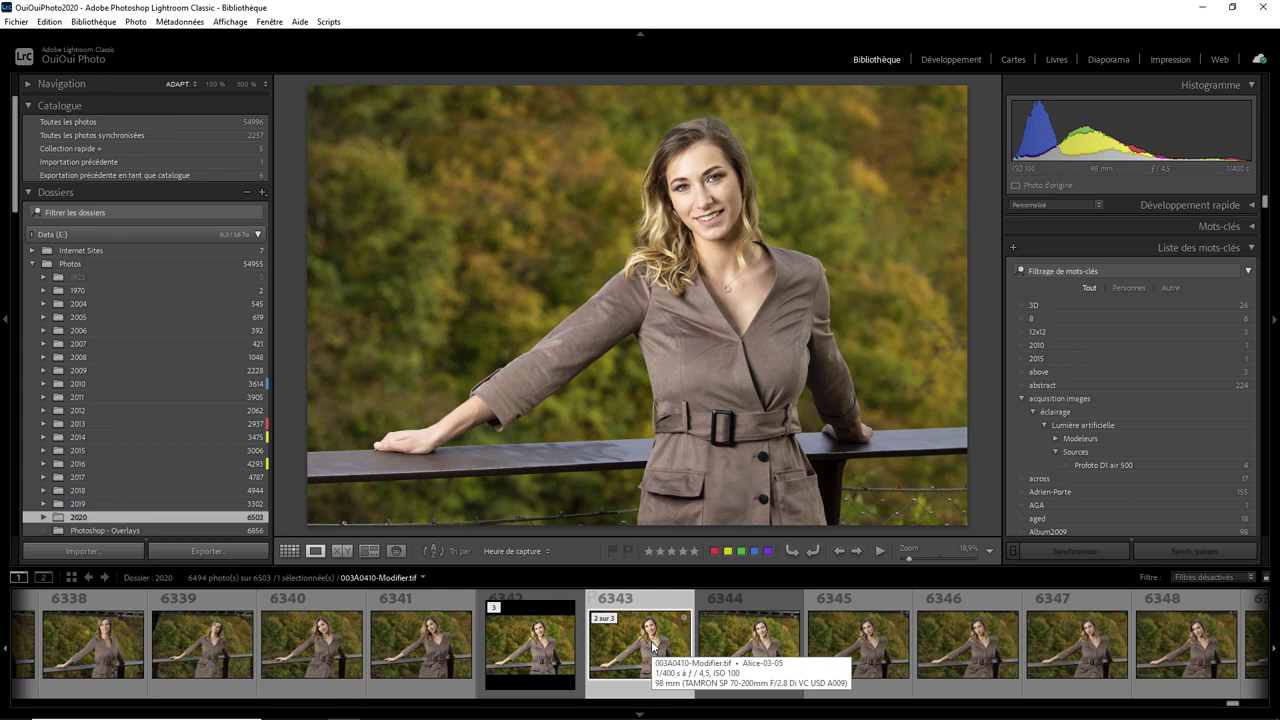
right_click(652, 646)
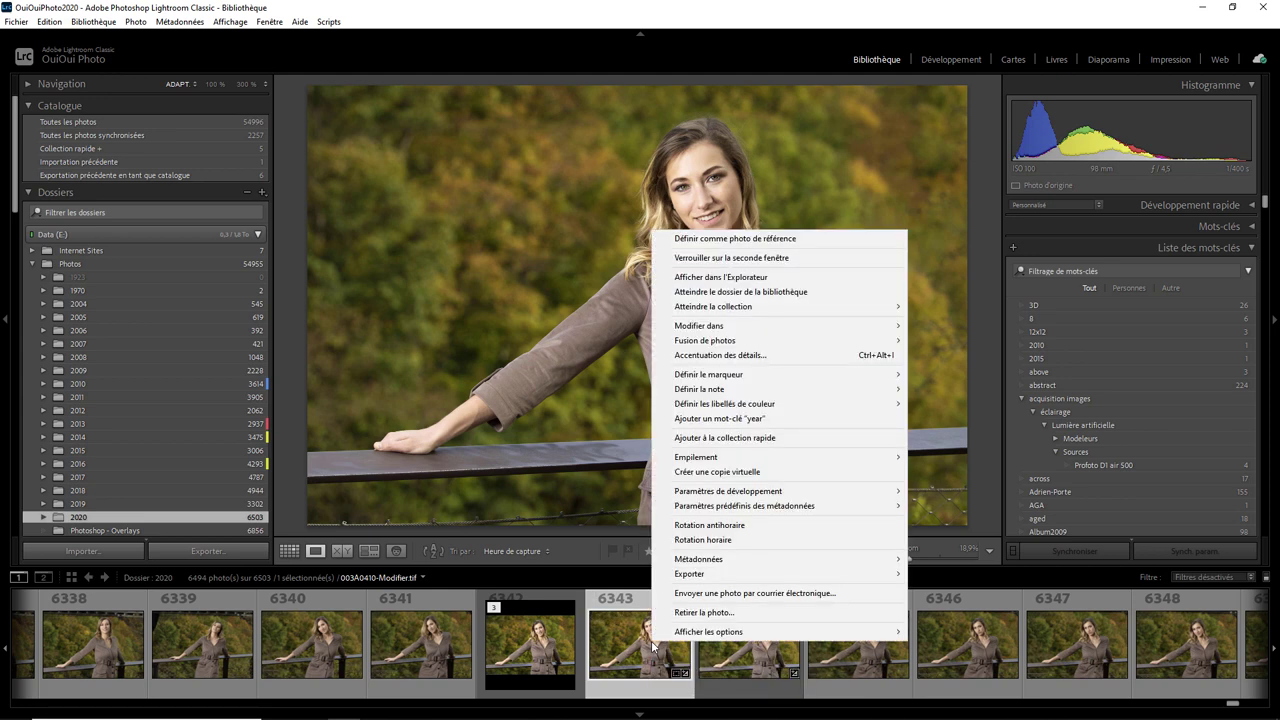
mouse_move(689, 574)
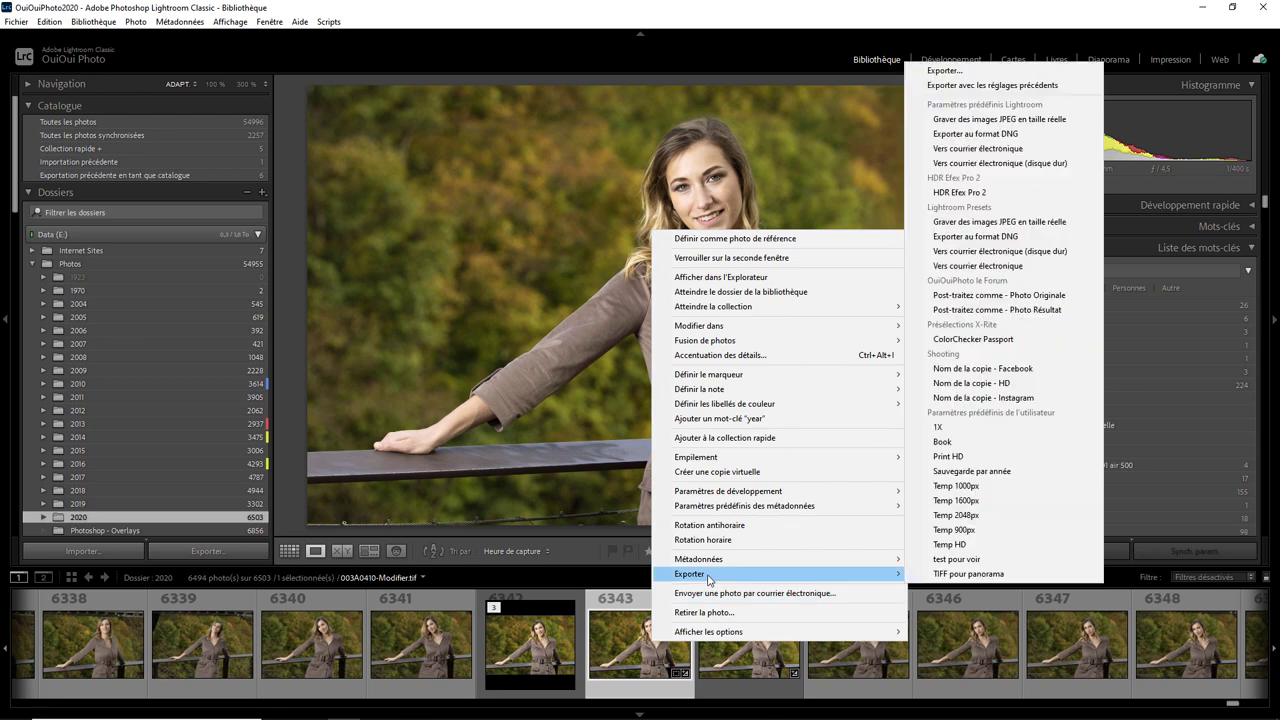
- In the export window, review the Facebook (2048 px resize), HD and Instagram presets
left_click(945, 71)
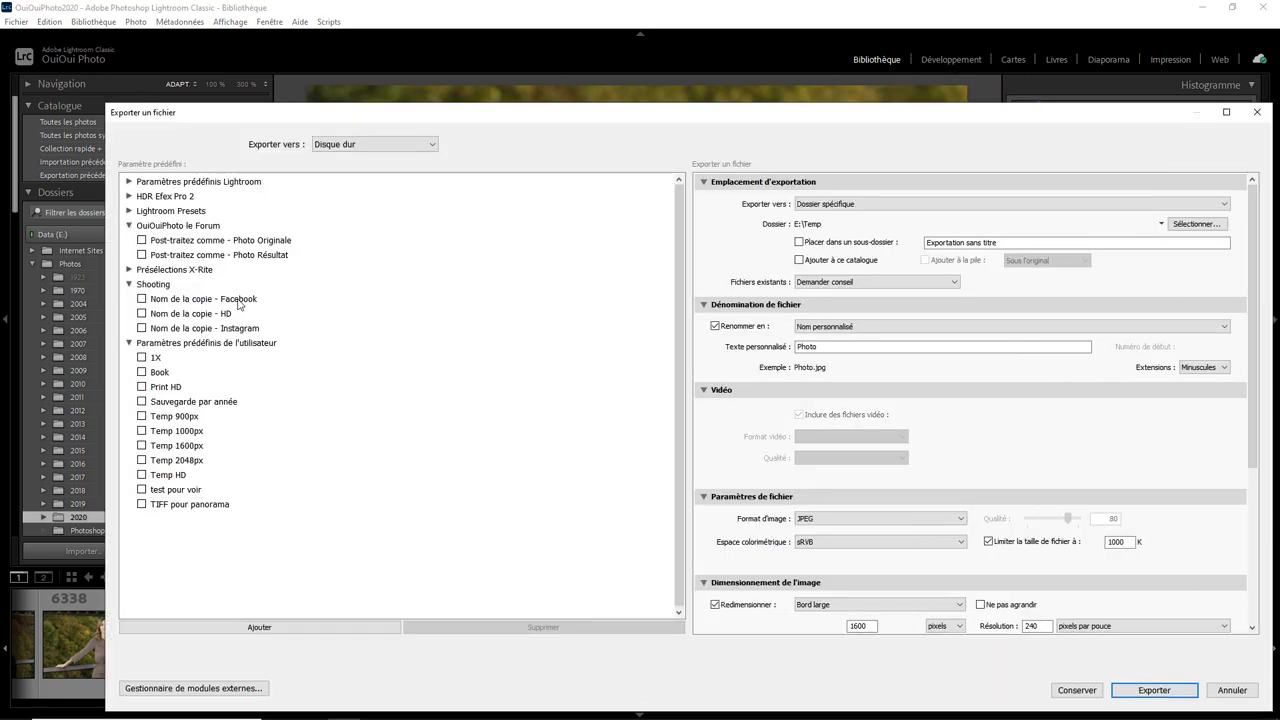
left_click(235, 300)
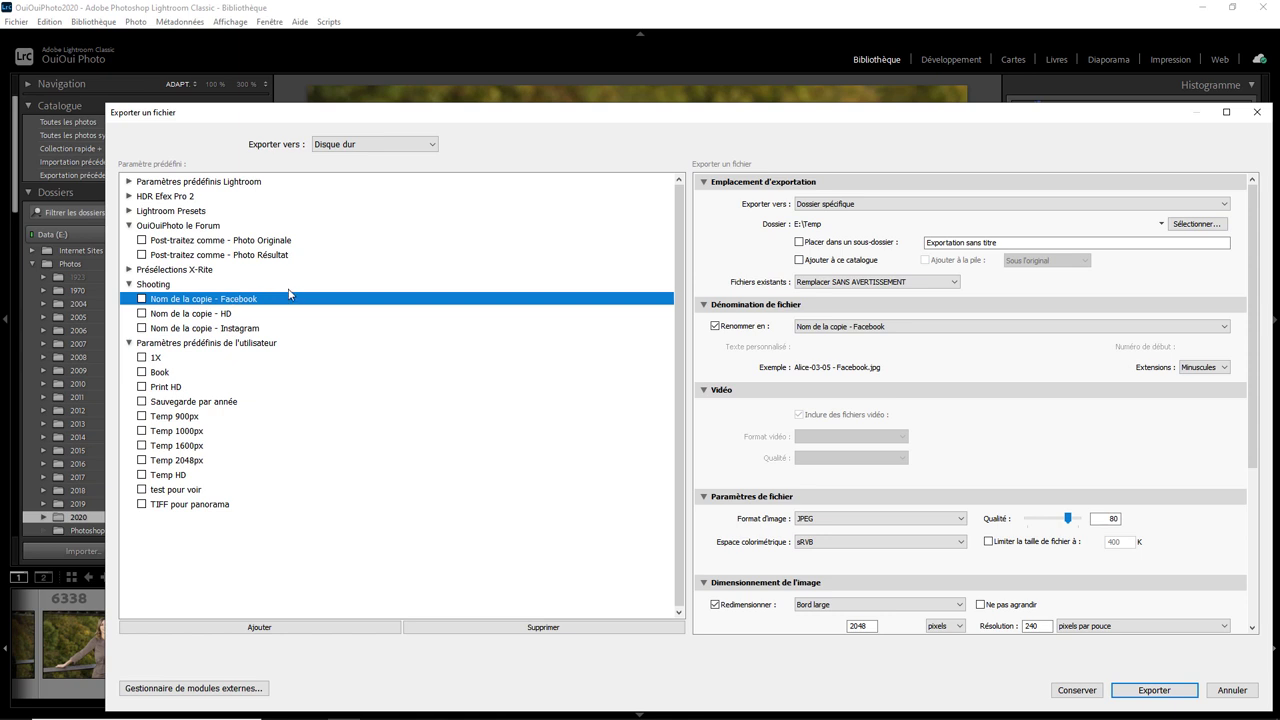
left_click(860, 626)
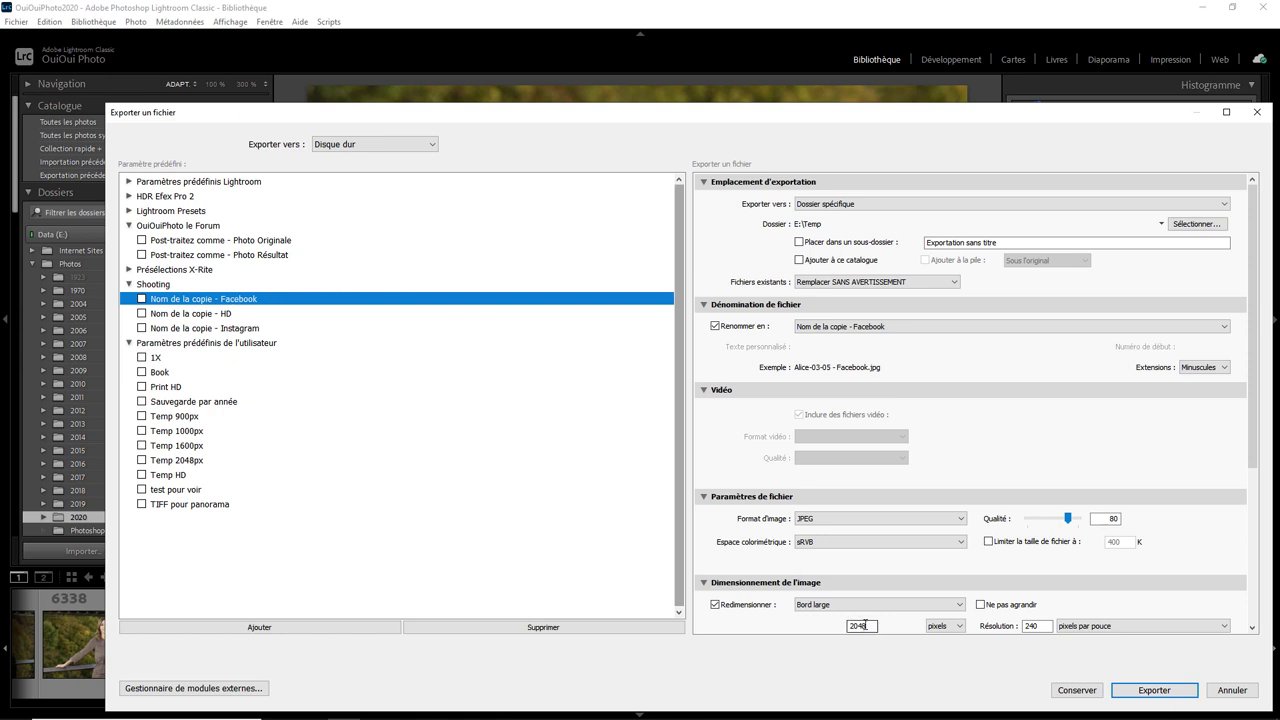
left_click(214, 316)
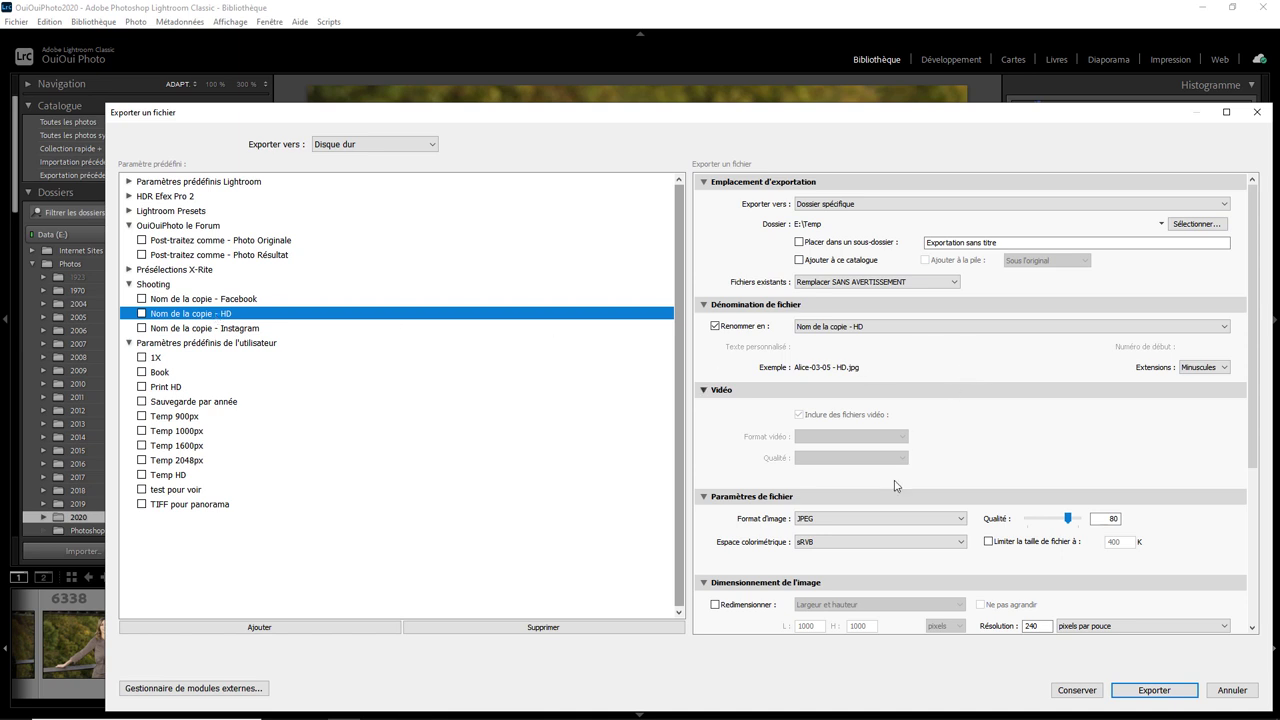
left_click(255, 333)
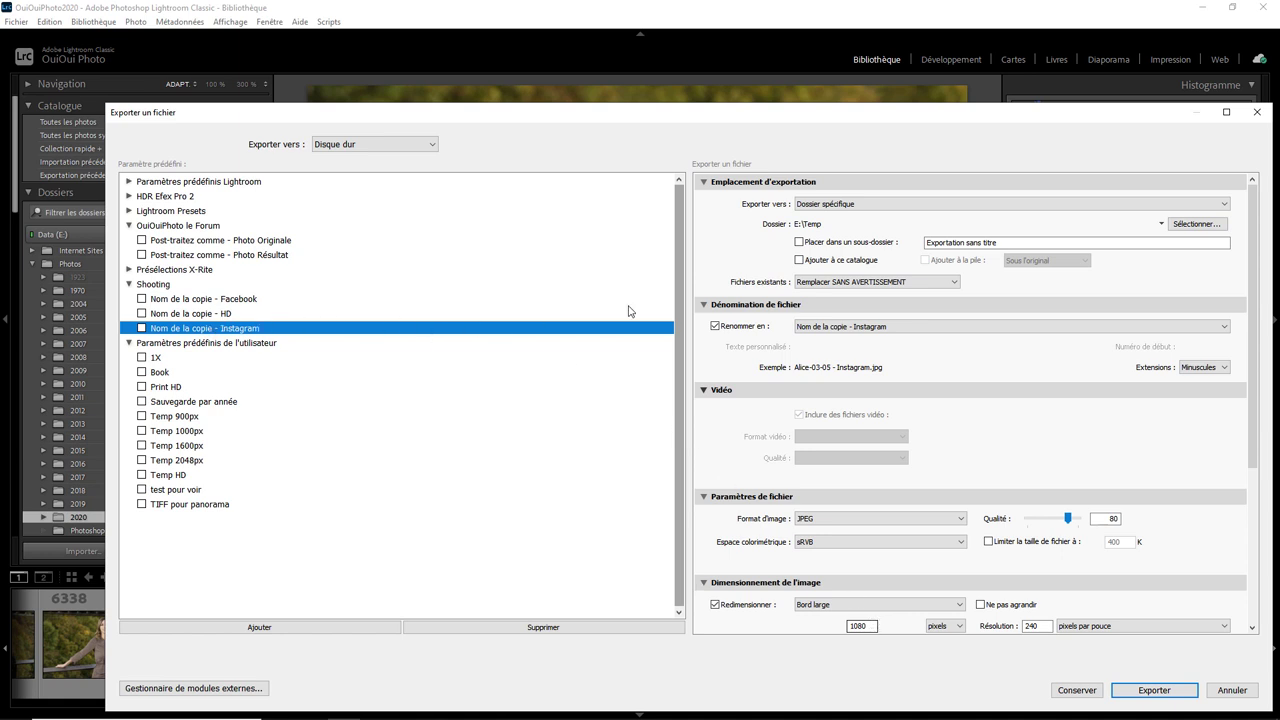
- Inspect the Instagram preset's file-renaming template, then close the export window without exporting
left_click(872, 328)
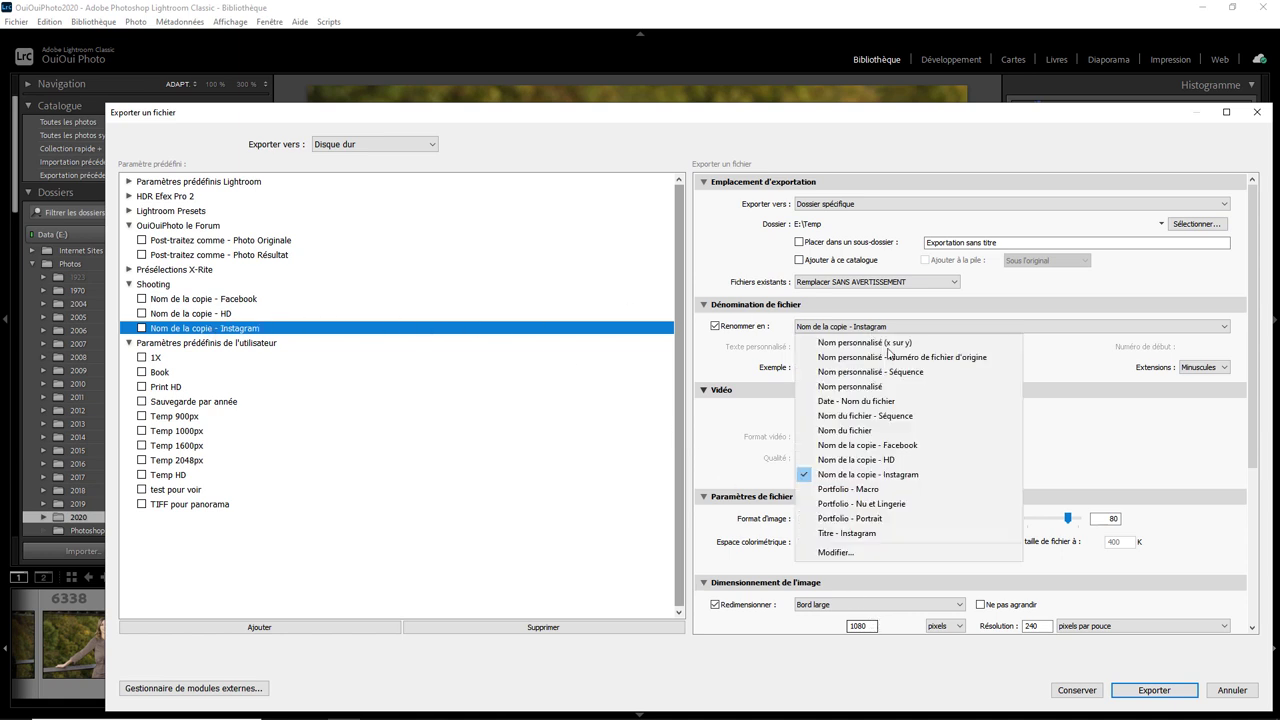
left_click(857, 556)
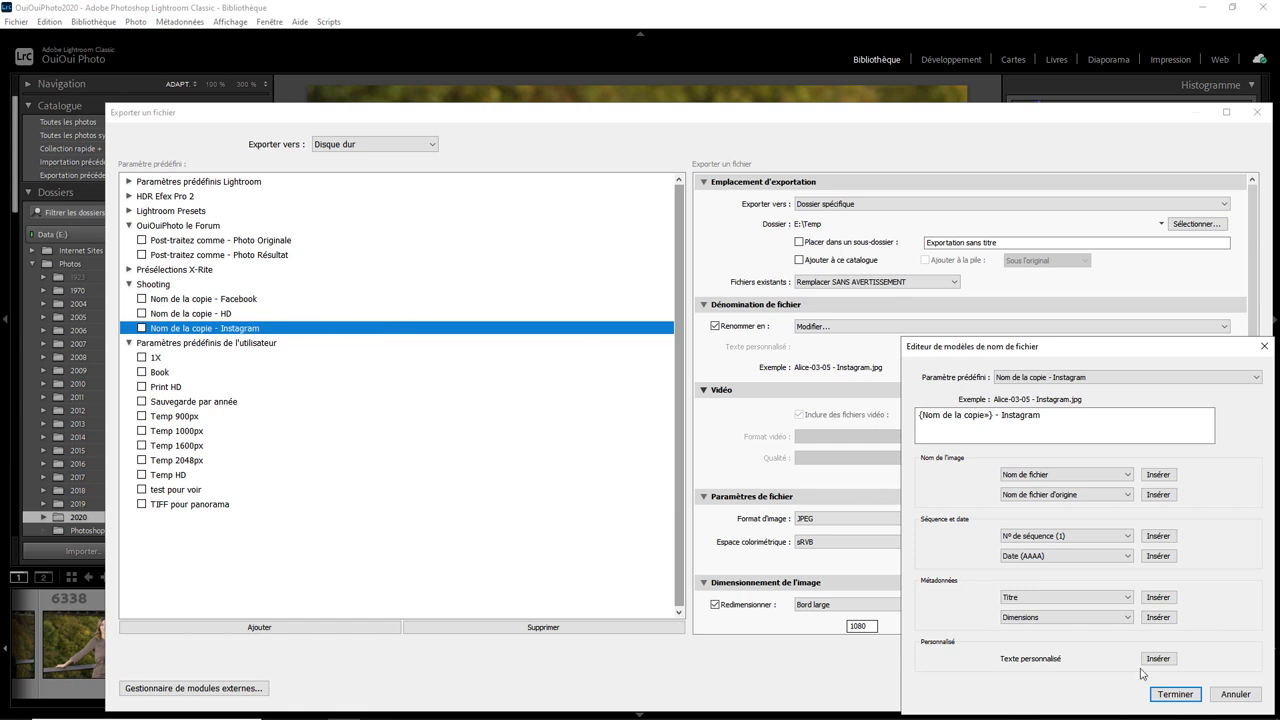
left_click(1236, 692)
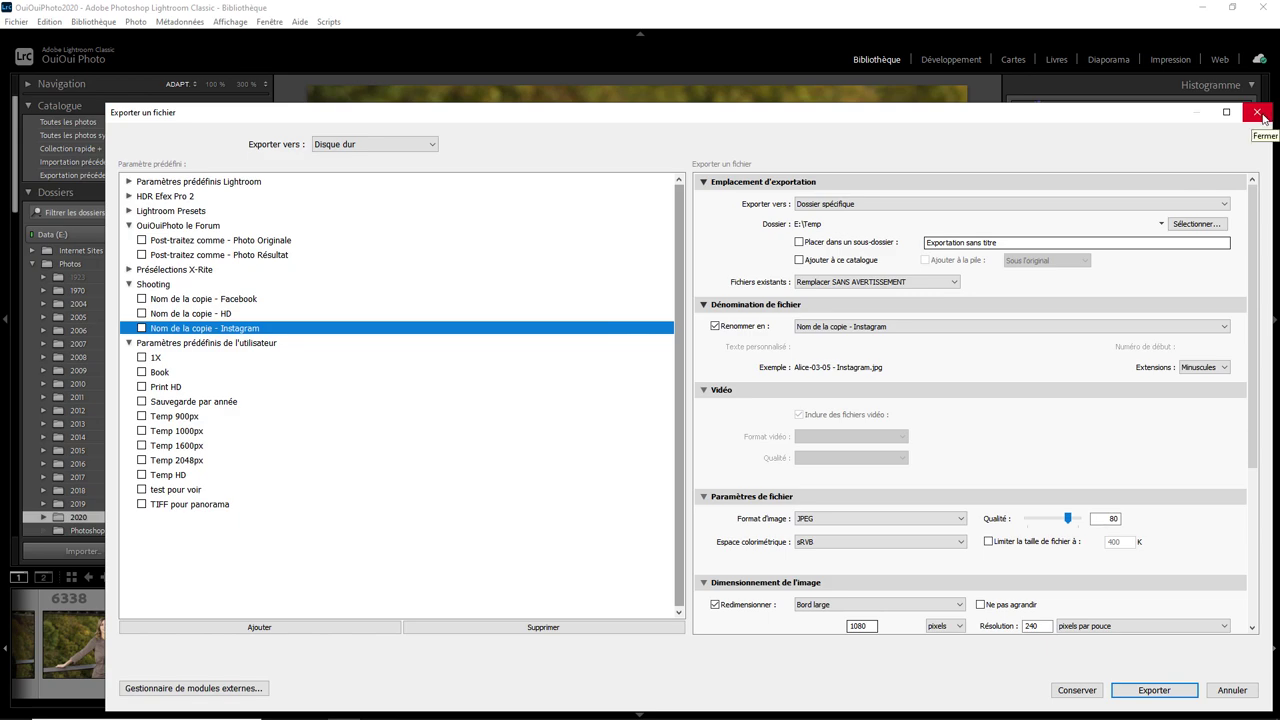
left_click(1265, 117)
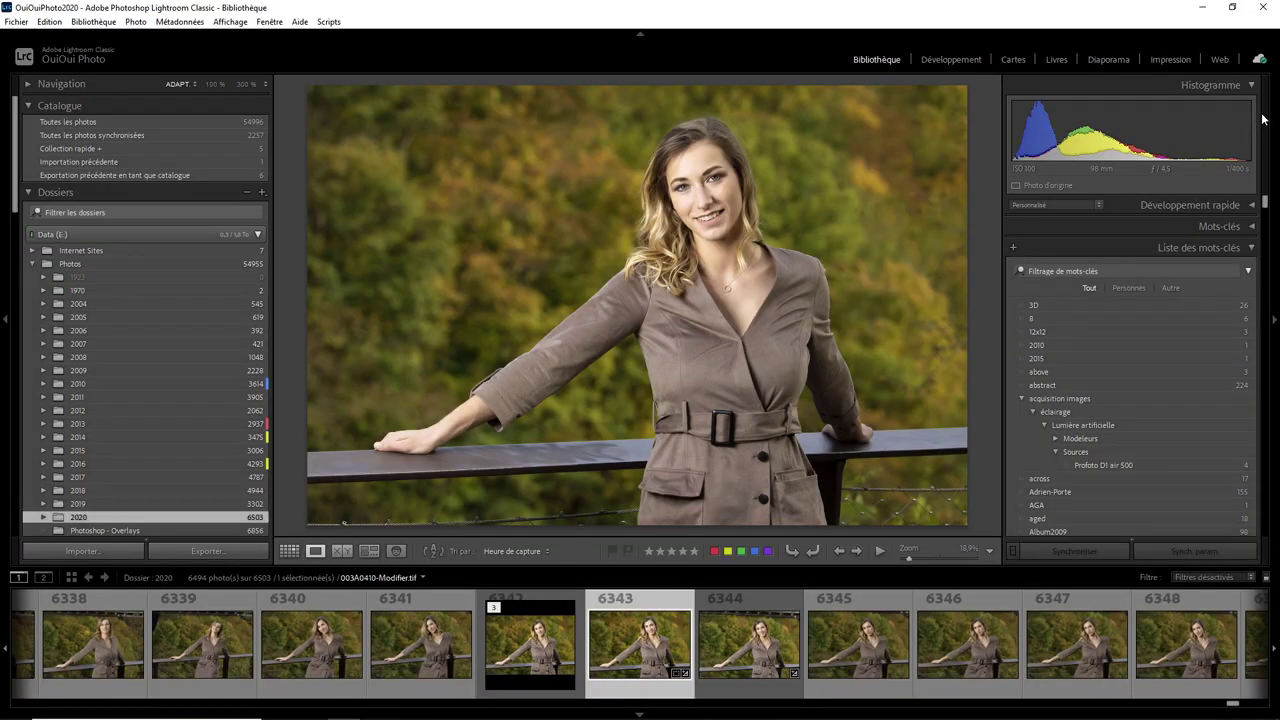
- Reveal the Metadata panel, keep the copy name unchanged, and display the 5224×5224 square version
left_click(1251, 251)
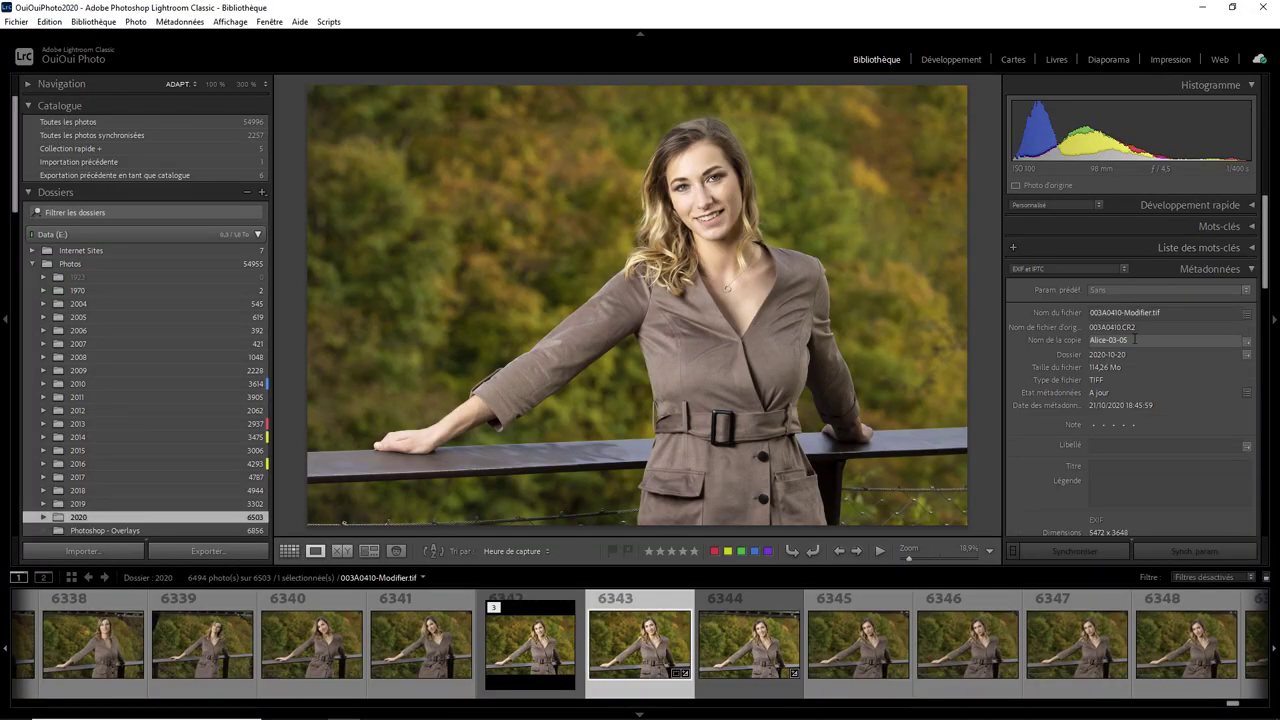
left_click(1105, 341)
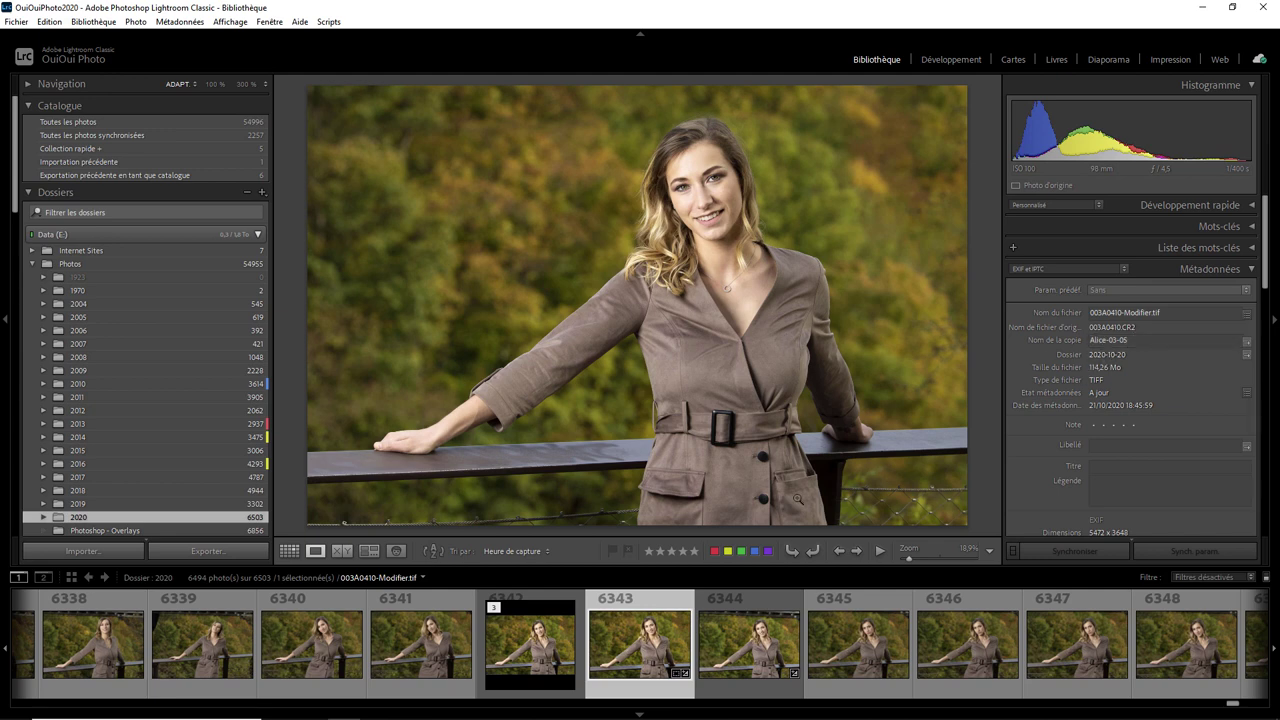
type("C")
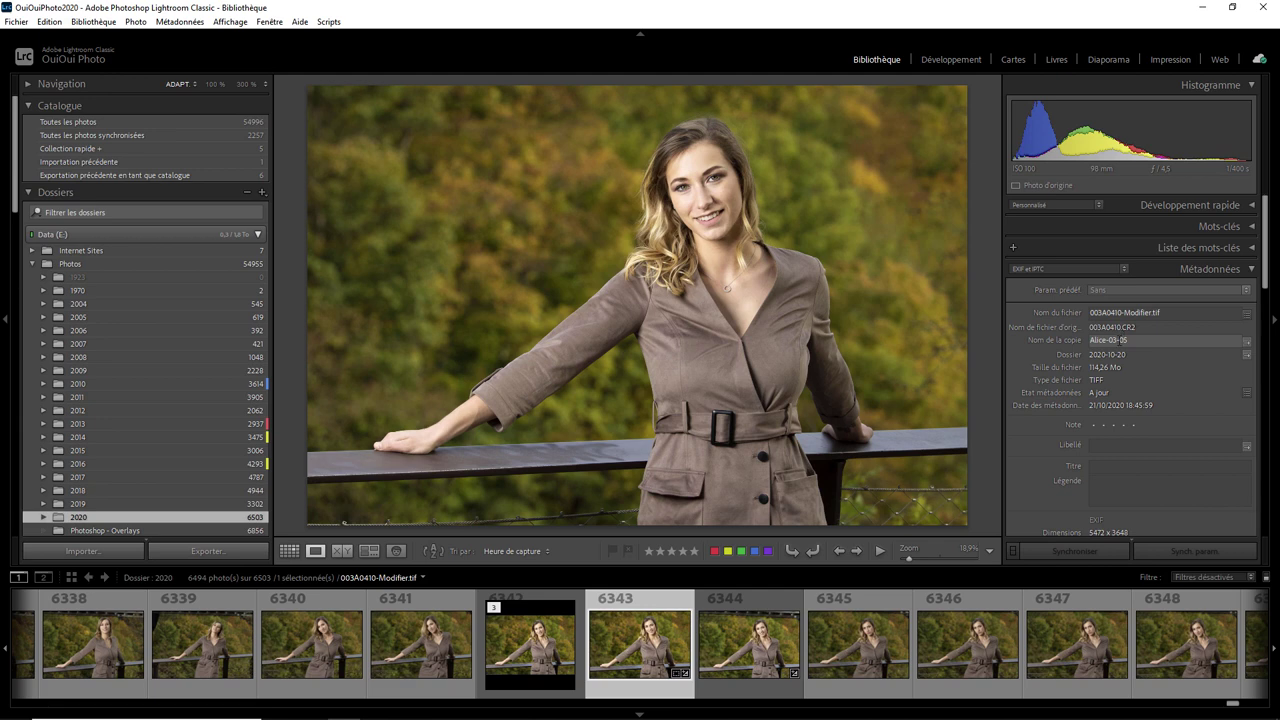
key("Return")
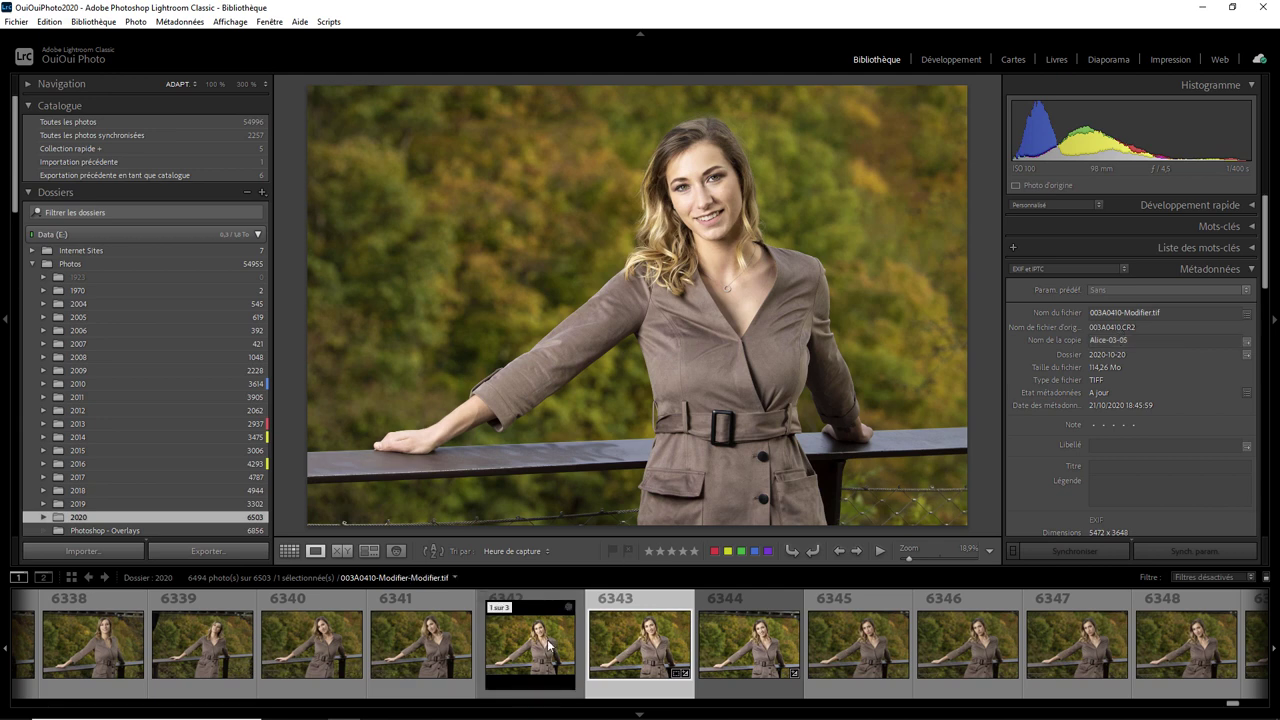
left_click(548, 646)
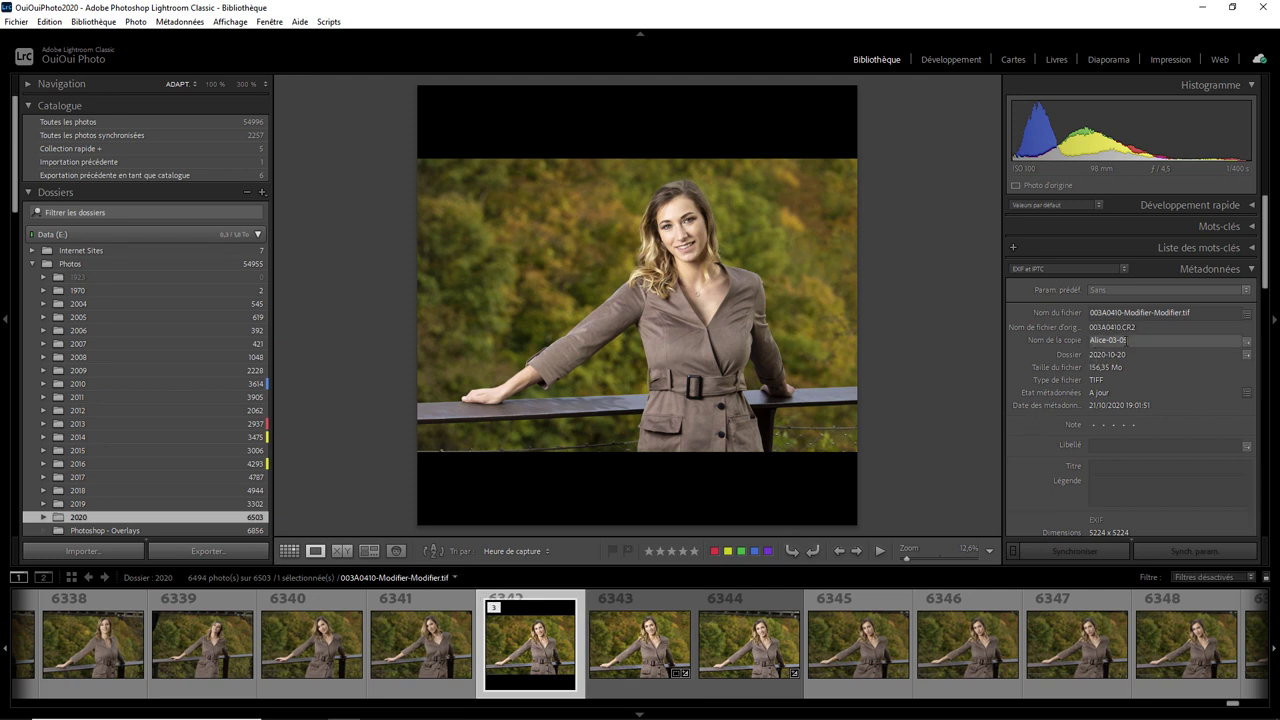
key("Return")
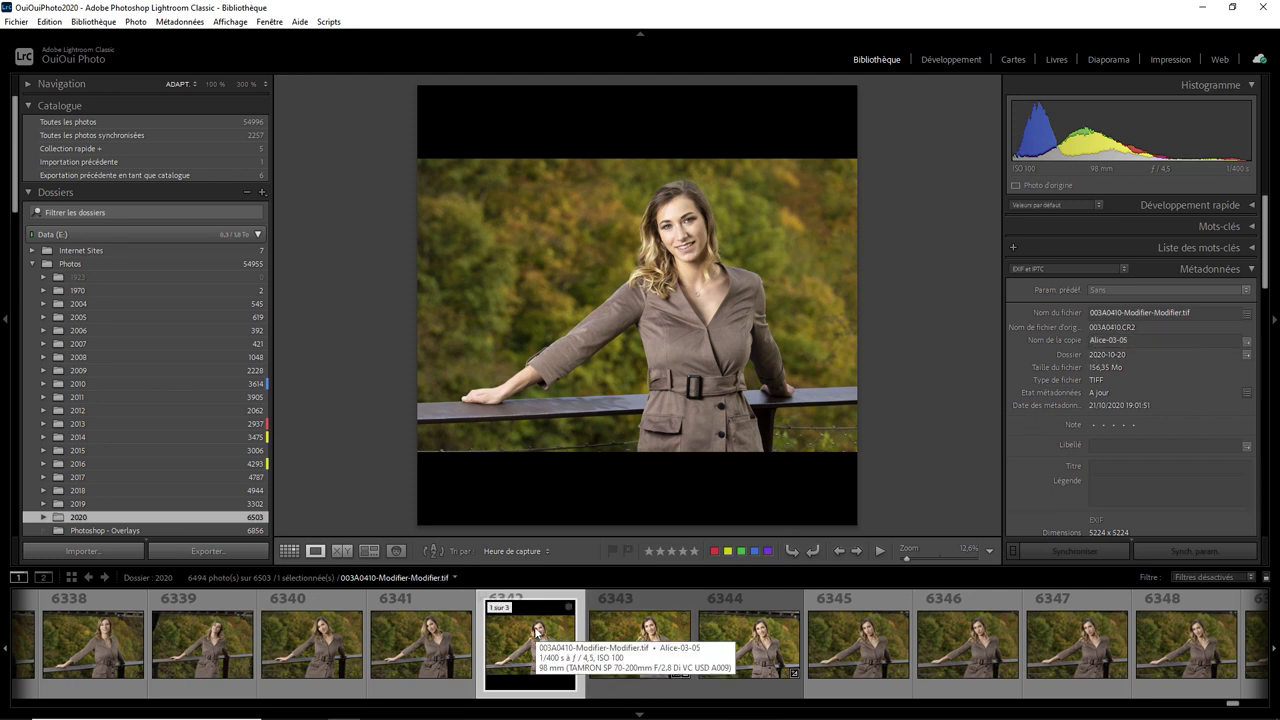
- Bring up options for the square version, then select original 6343 and bring up its options
right_click(537, 630)
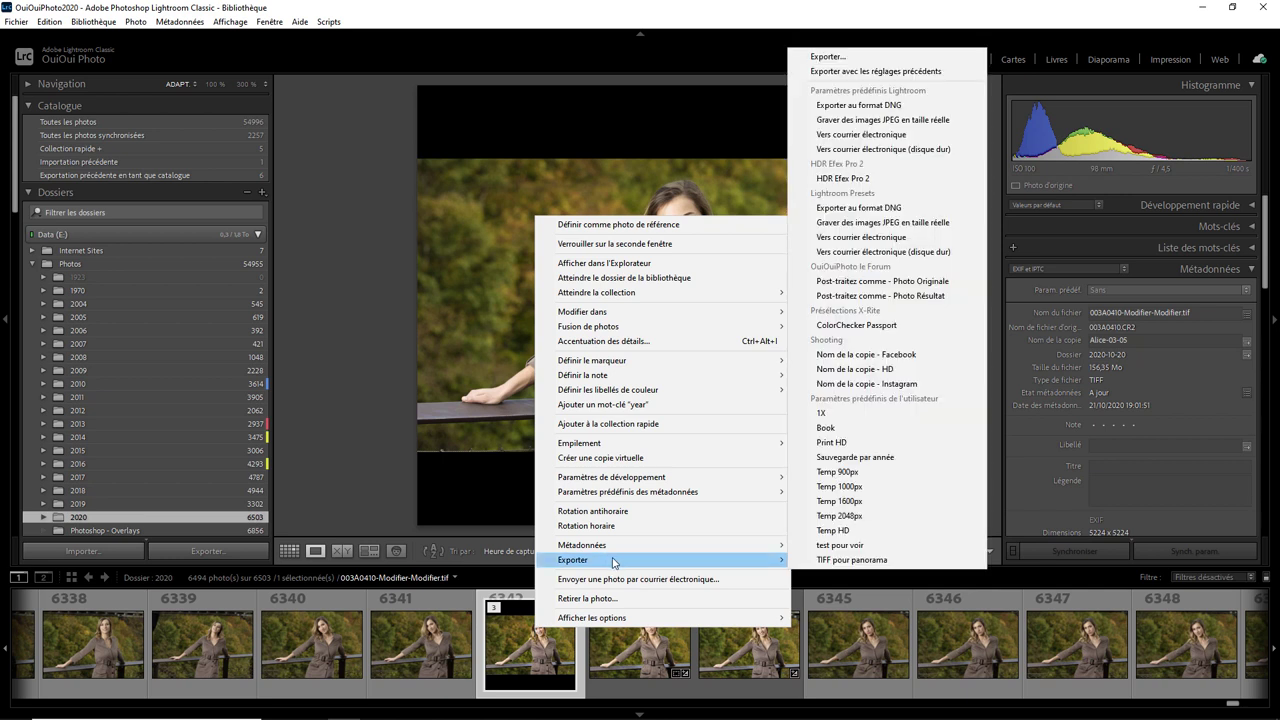
mouse_move(620, 560)
left_click(380, 452)
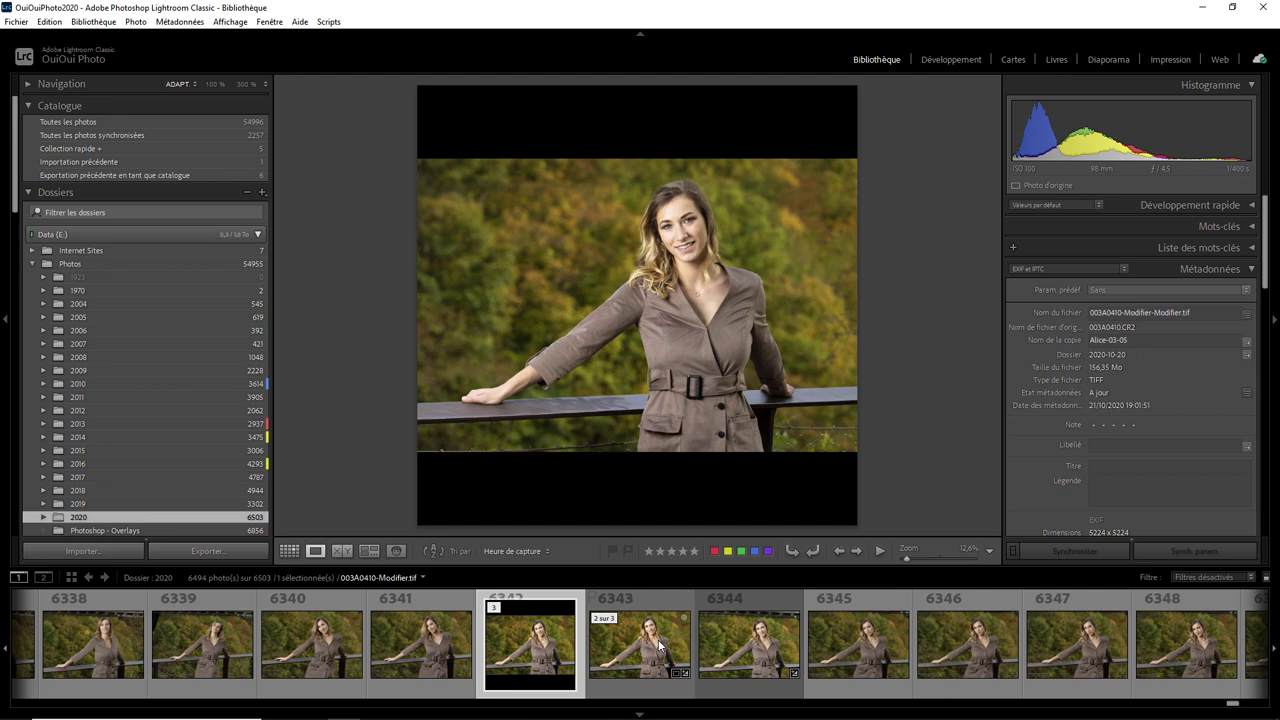
left_click(659, 645)
right_click(659, 647)
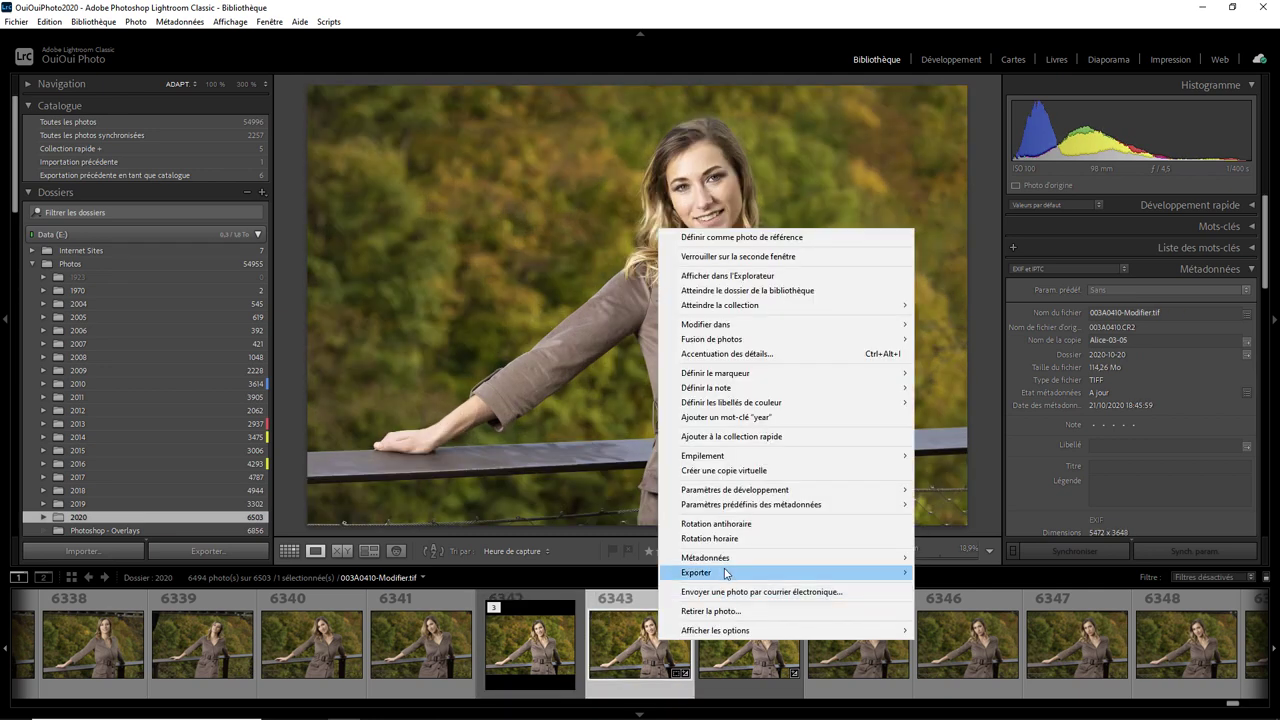
- Tick the Facebook and HD presets, cancel the export, and compare square copy with original
mouse_move(727, 572)
left_click(925, 71)
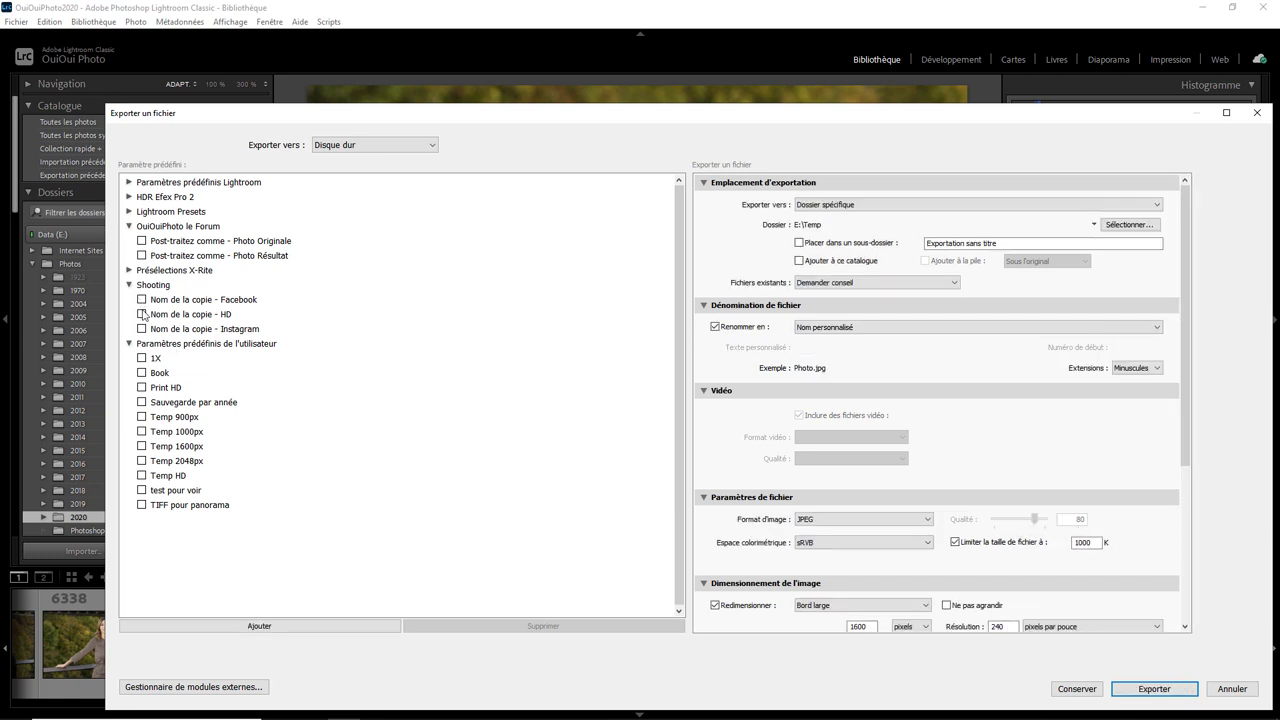
left_click(141, 314)
left_click(141, 299)
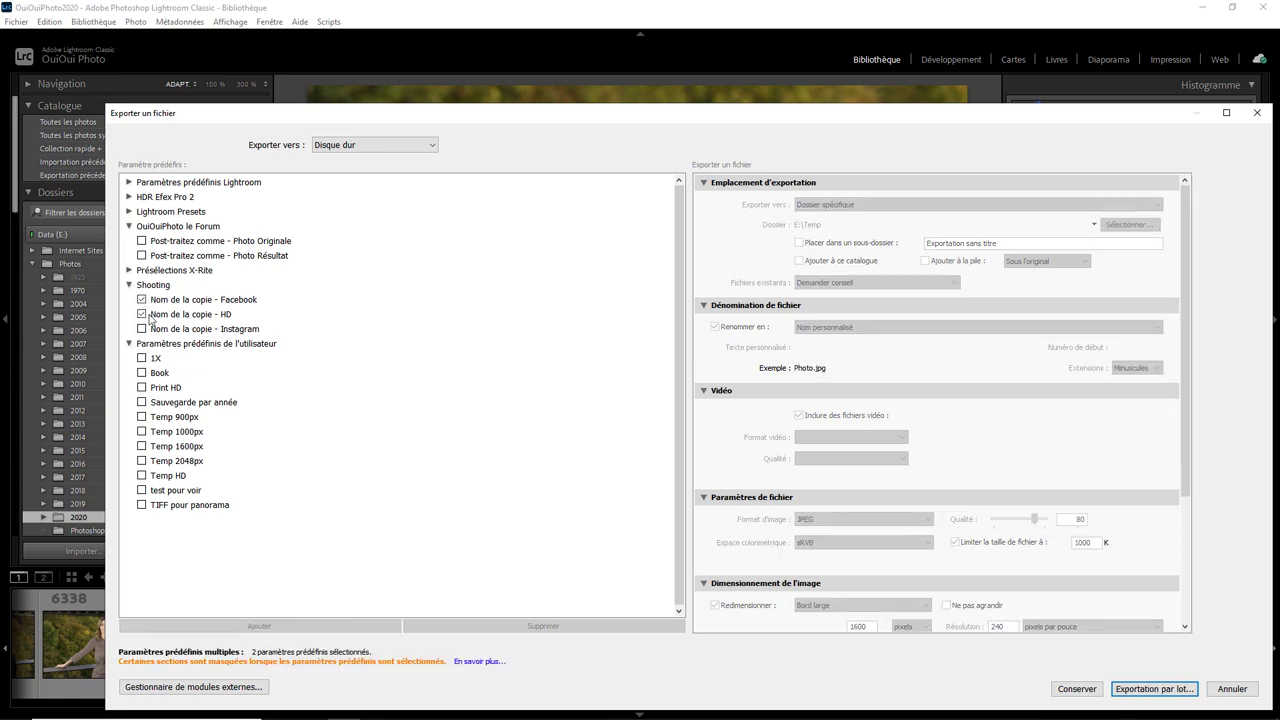
left_click(1233, 688)
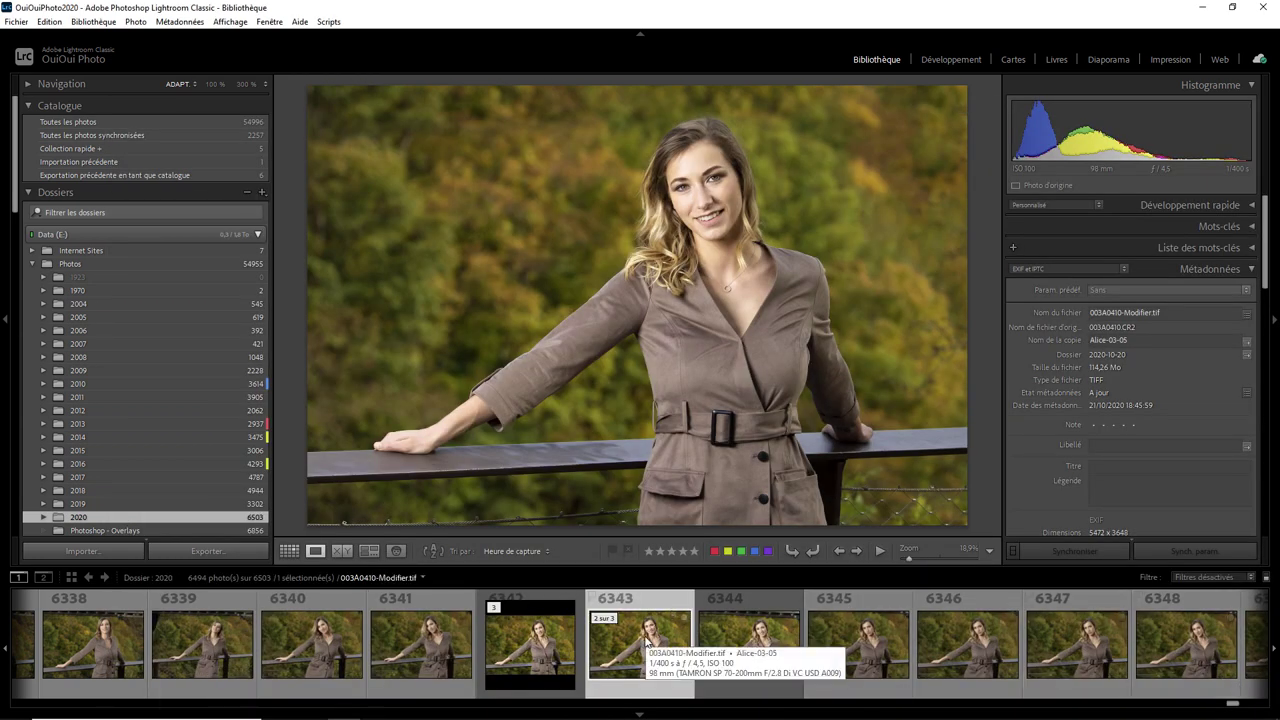
left_click(560, 650)
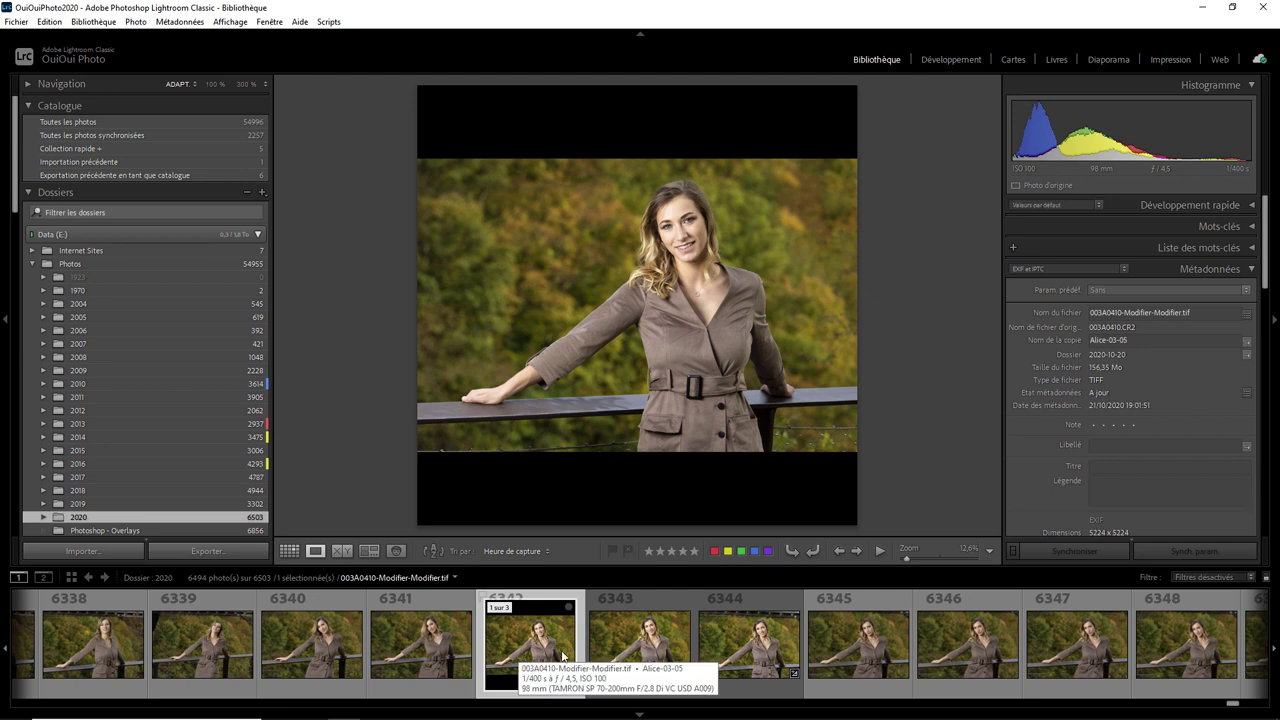
left_click(637, 643)
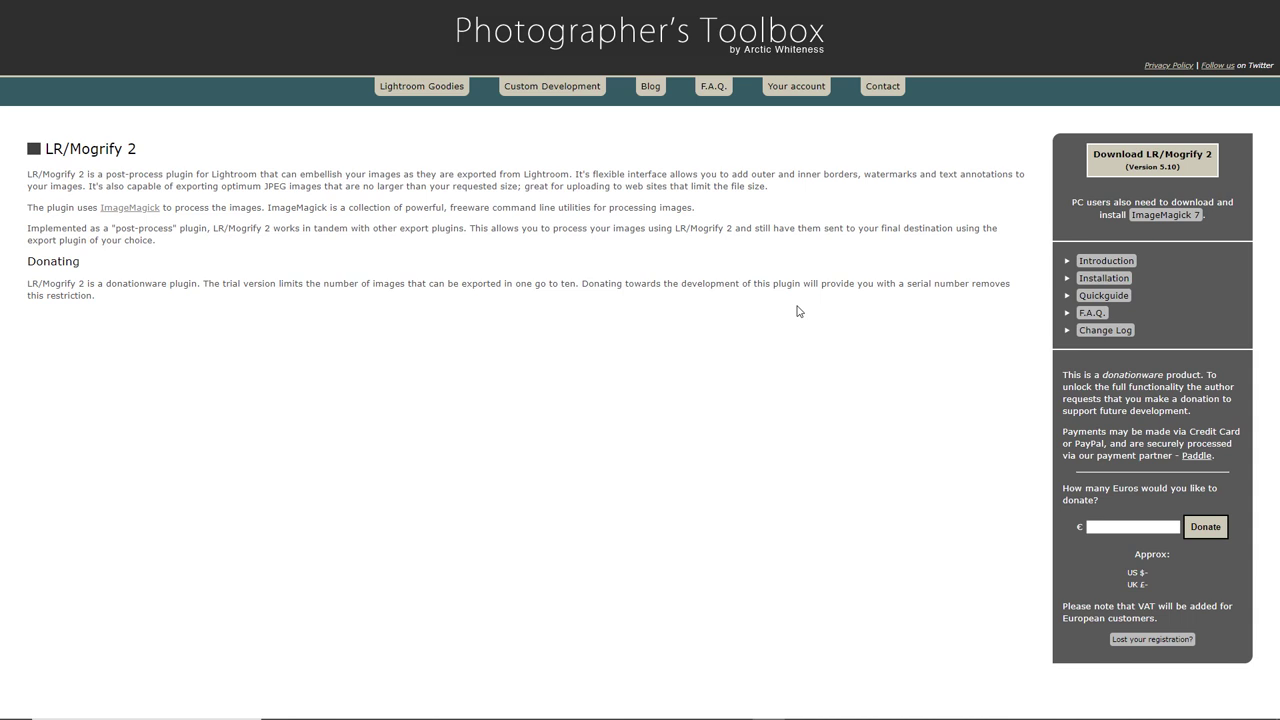
- Read the LR/Mogrify 2 installation instructions and follow the ImageMagick link from Step 1
left_click(1100, 279)
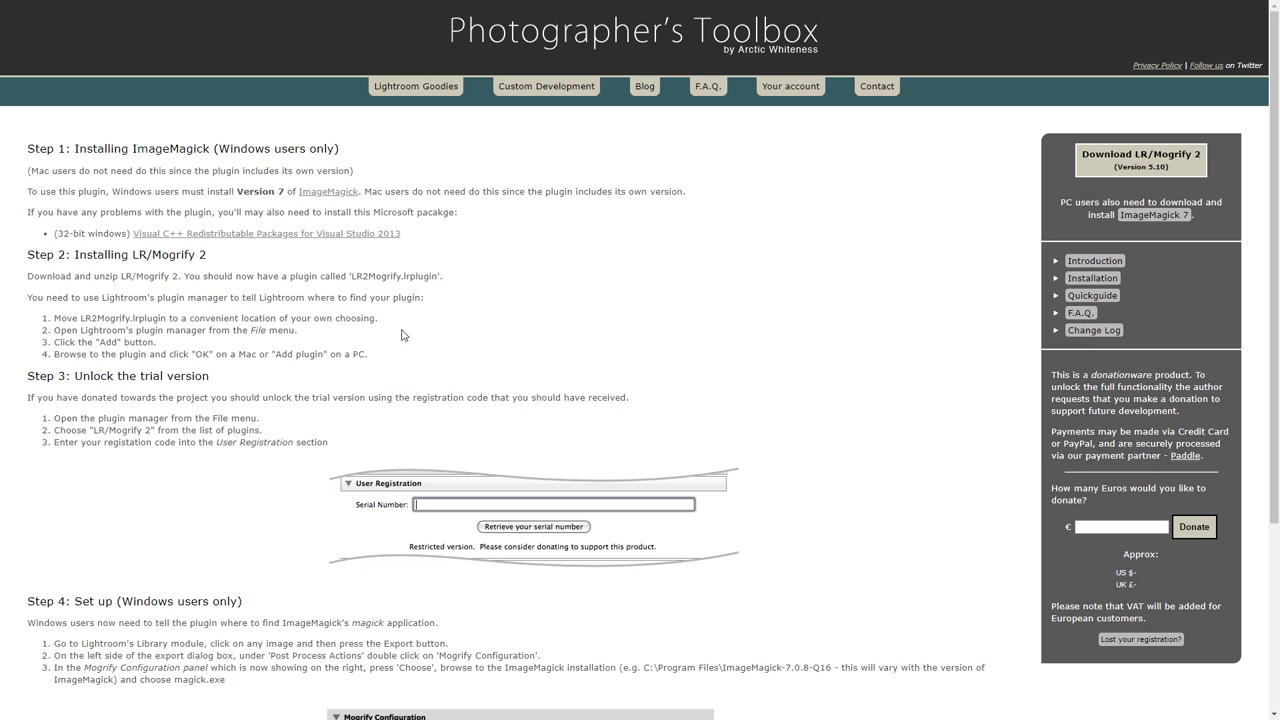
left_click(349, 195)
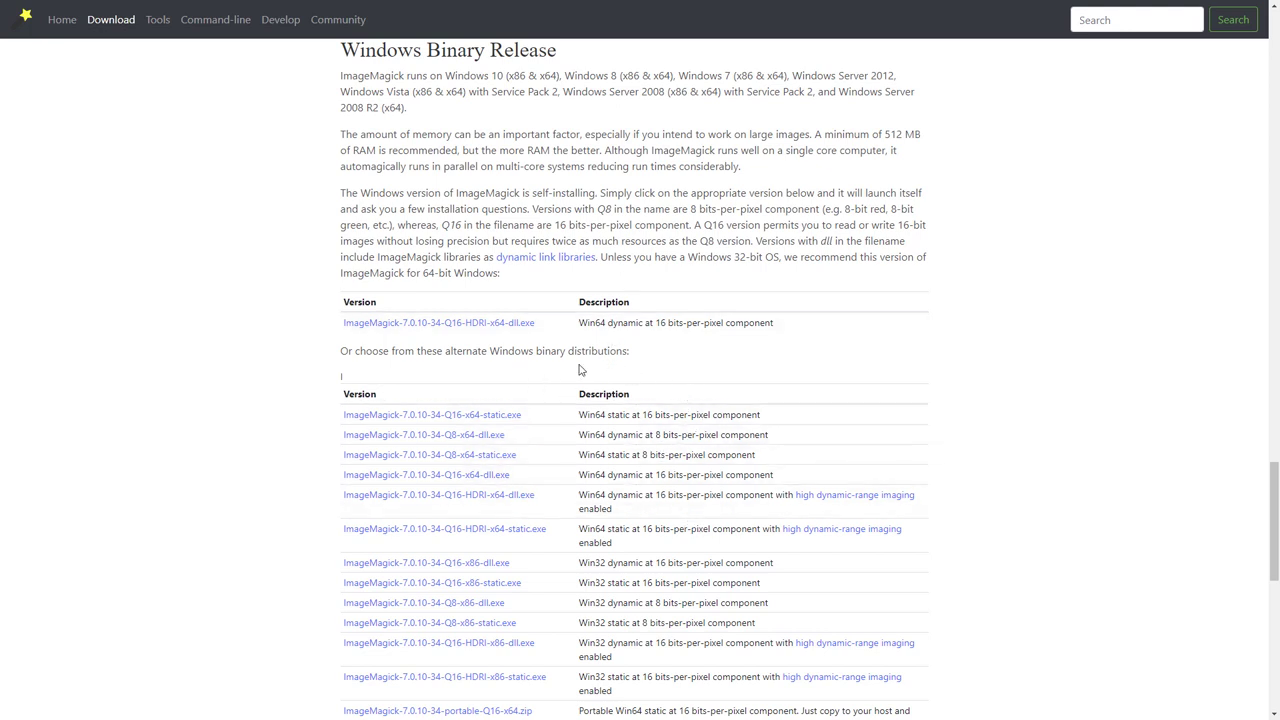
- Download and run the ImageMagick-7.0.10-34-Q16-HDRI-x64-dll.exe installer
left_click(447, 333)
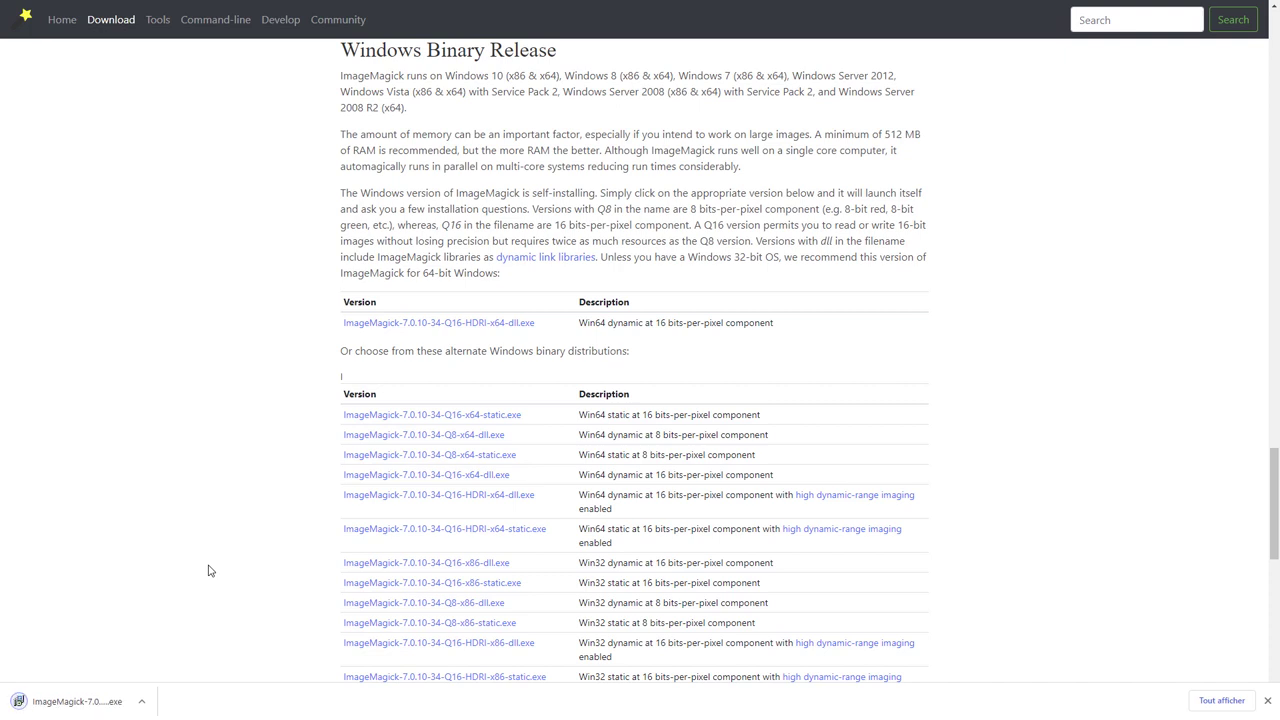
left_click(93, 697)
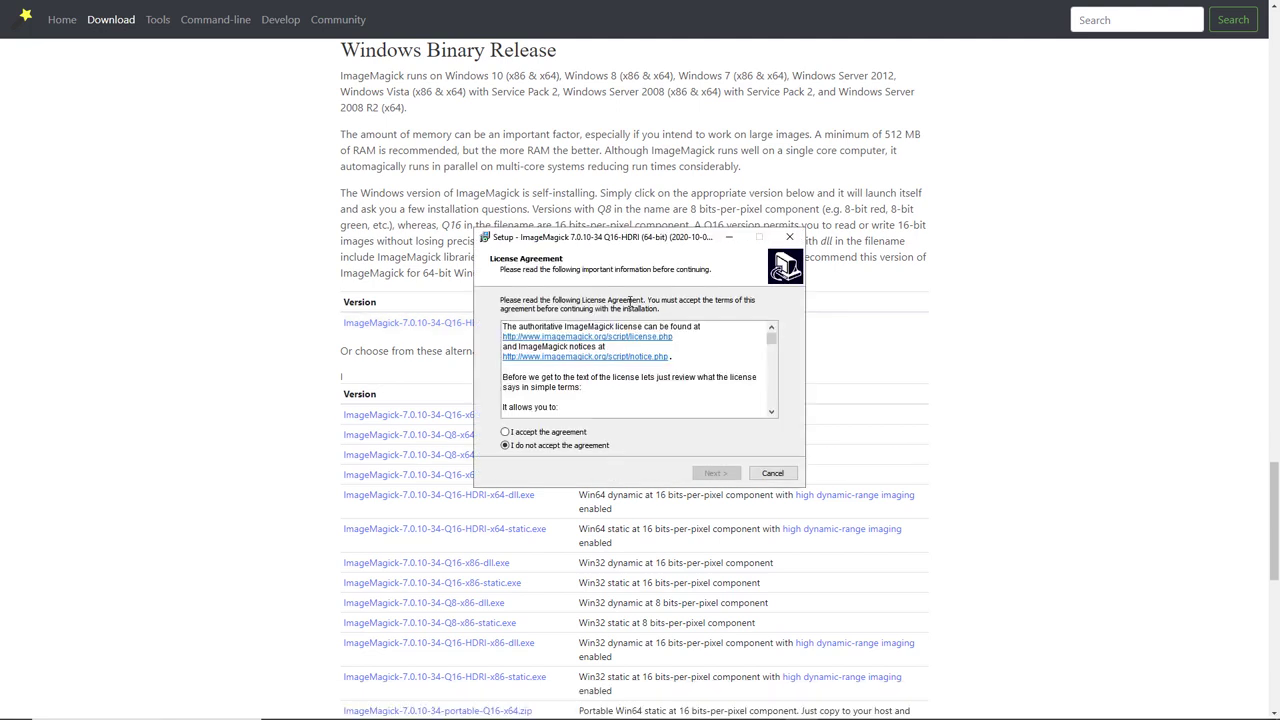
- Accept the ImageMagick license and keep the default install folder and shortcuts folder
left_click(547, 434)
left_click(718, 473)
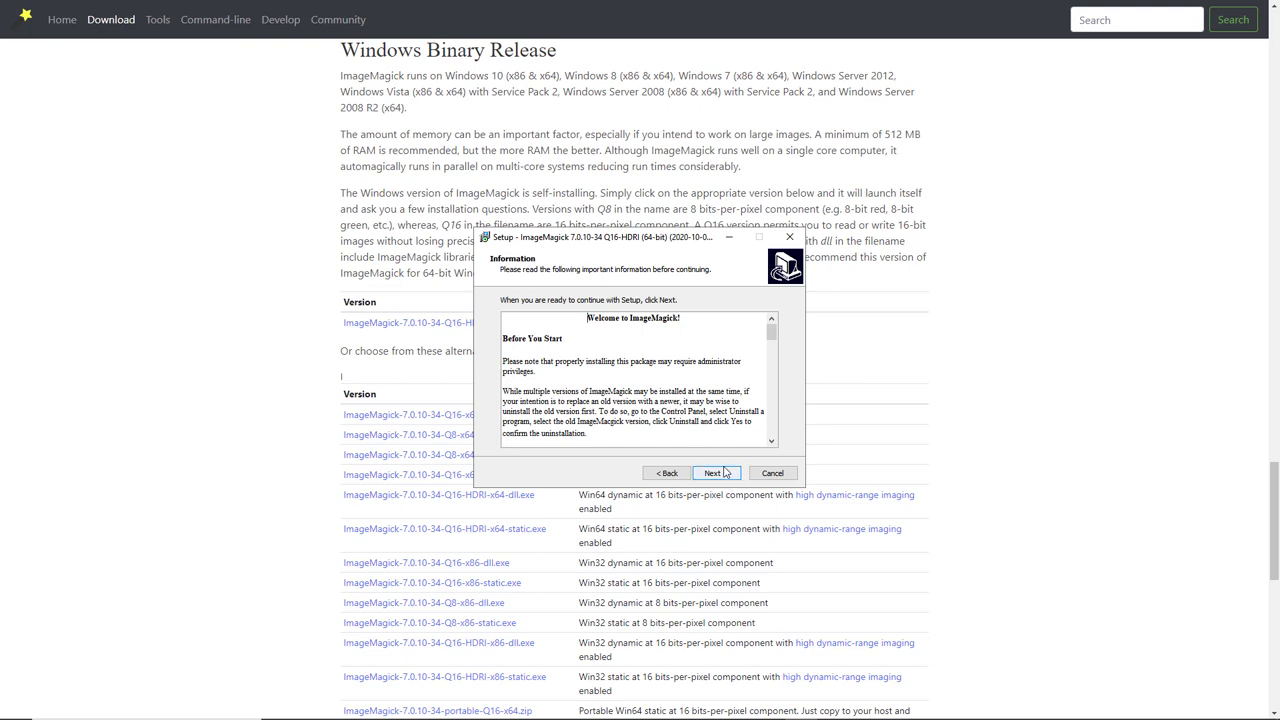
left_click(725, 472)
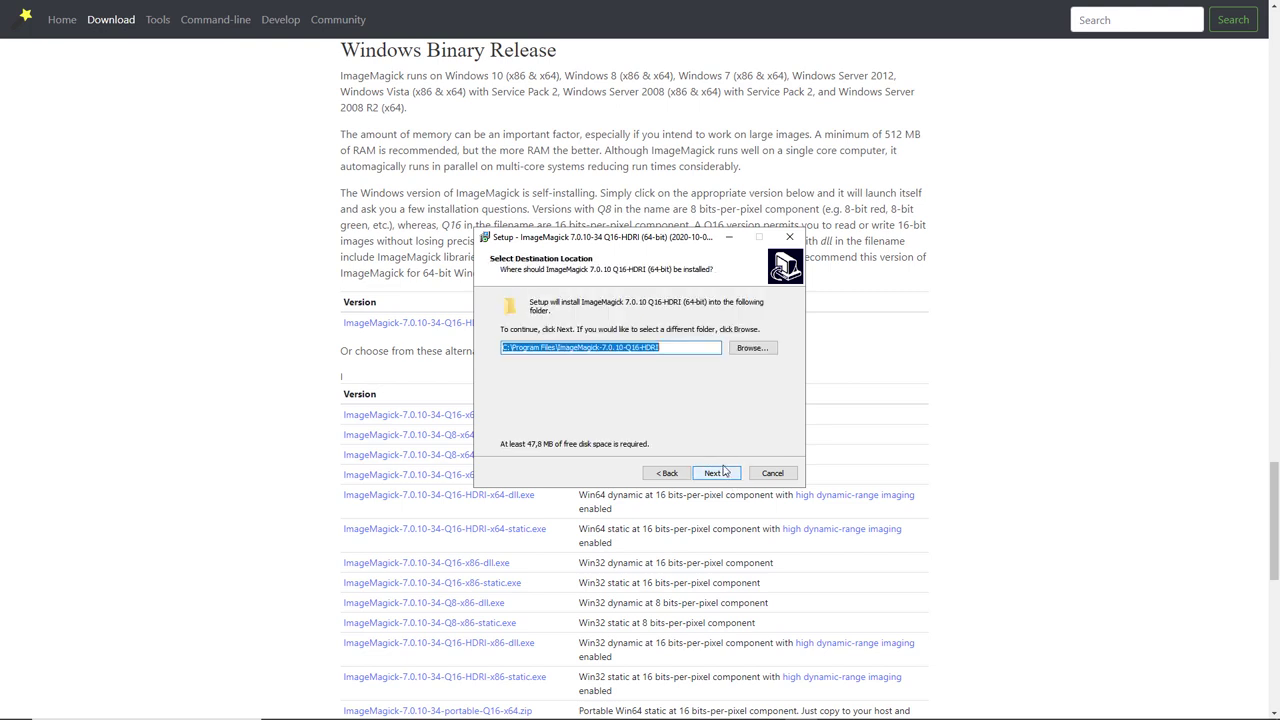
left_click(690, 347)
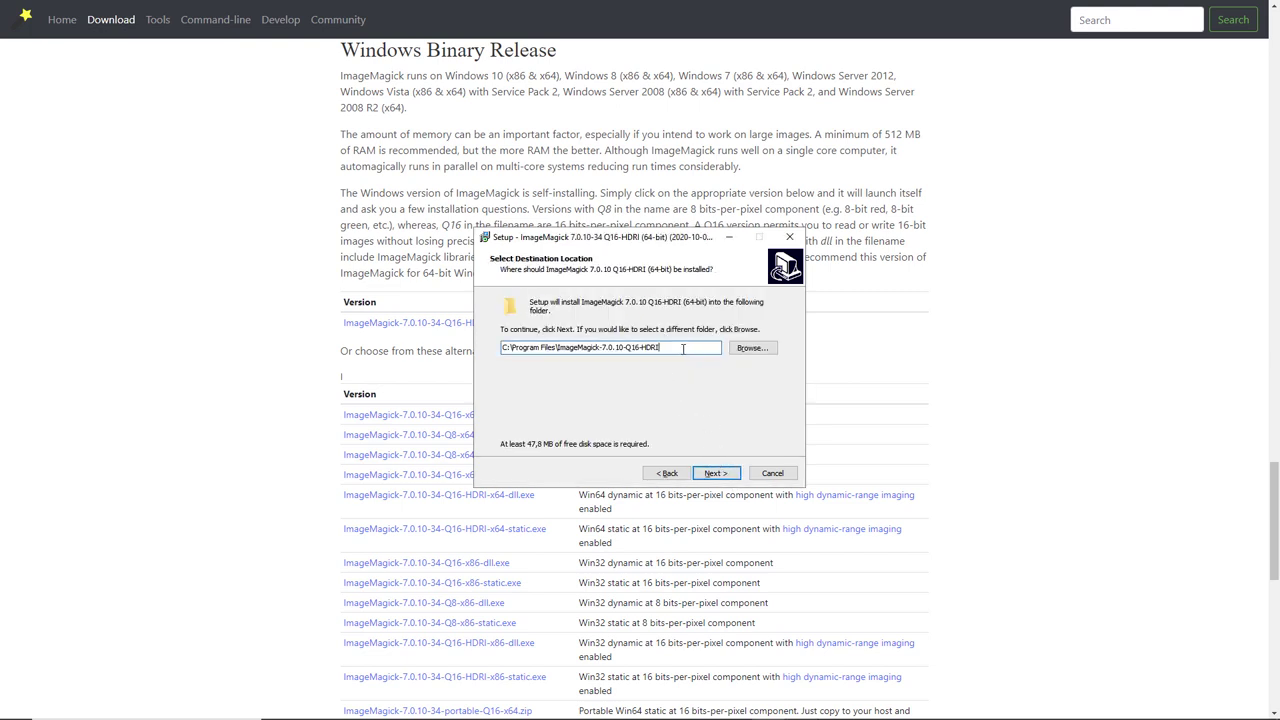
left_click(727, 475)
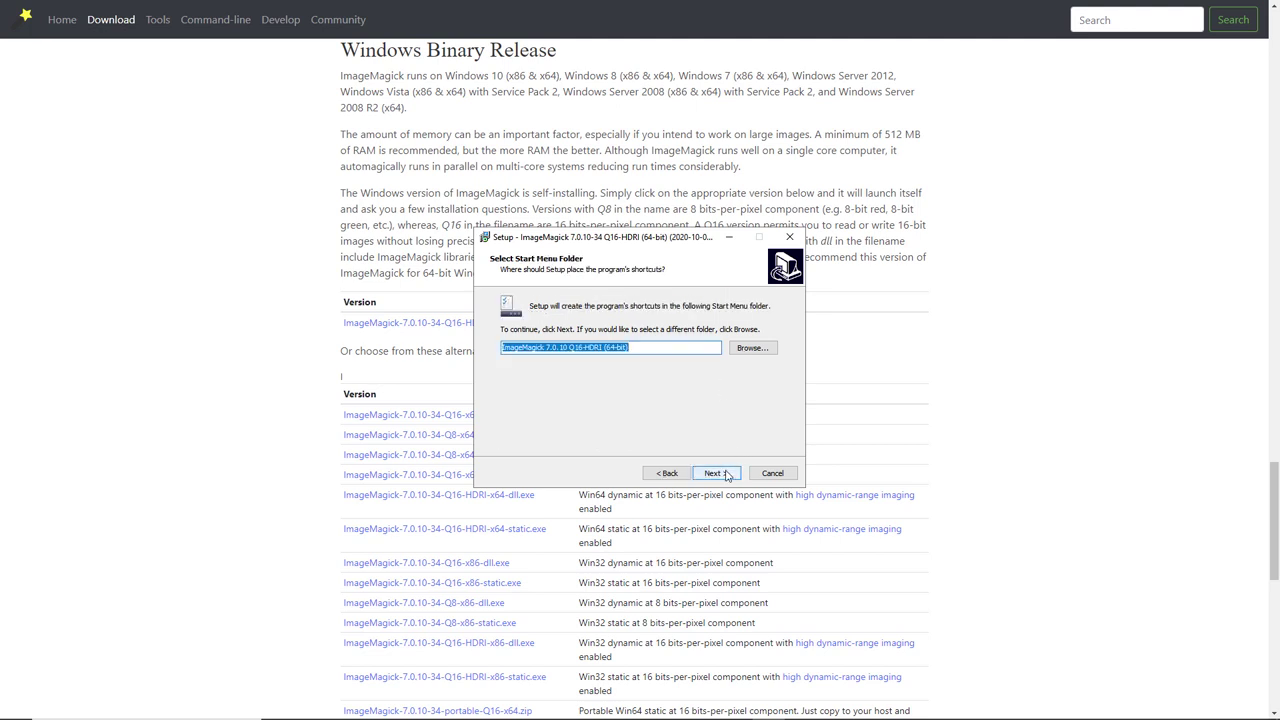
left_click(727, 475)
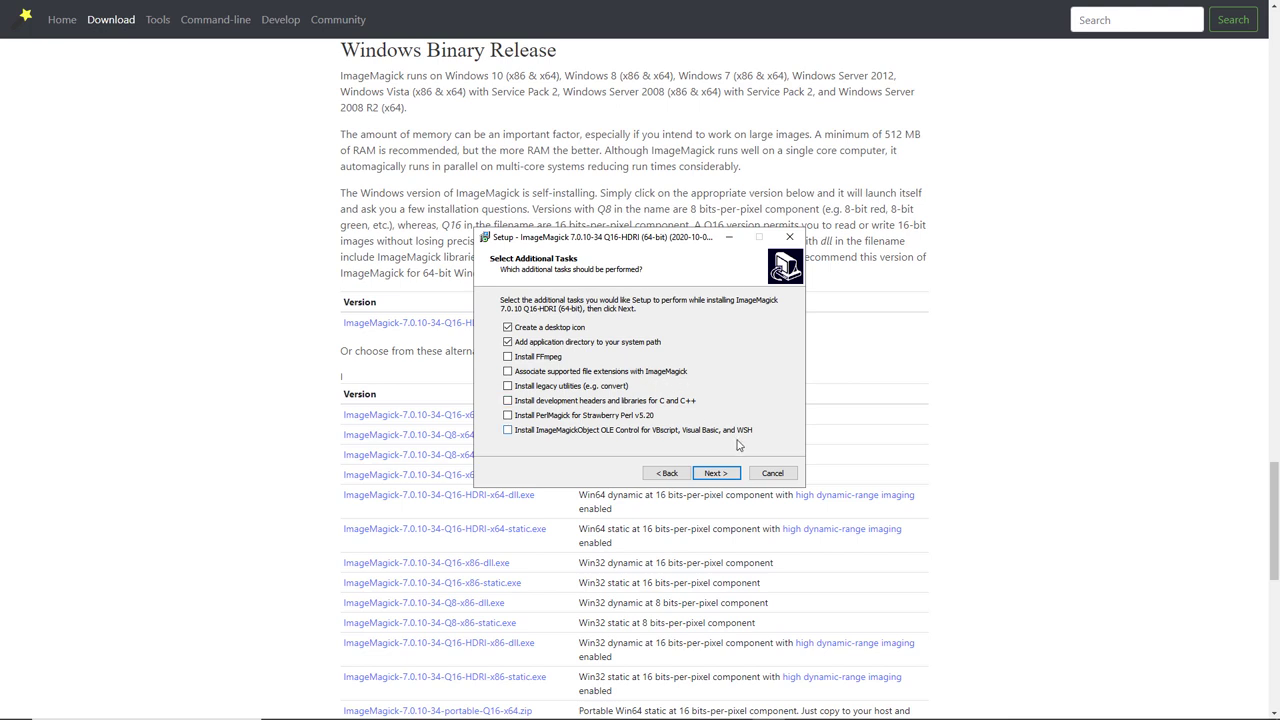
- Keep the desktop icon and system path options, install, and skip viewing index.html
left_click(733, 472)
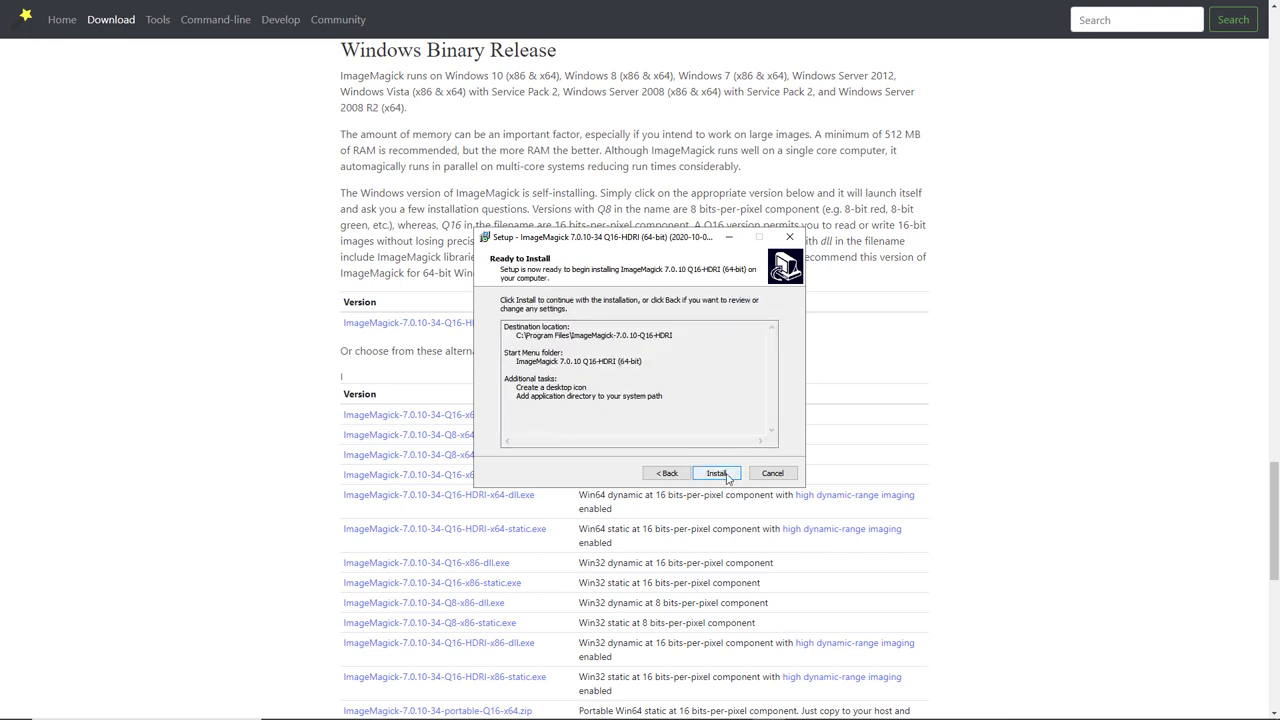
left_click(728, 476)
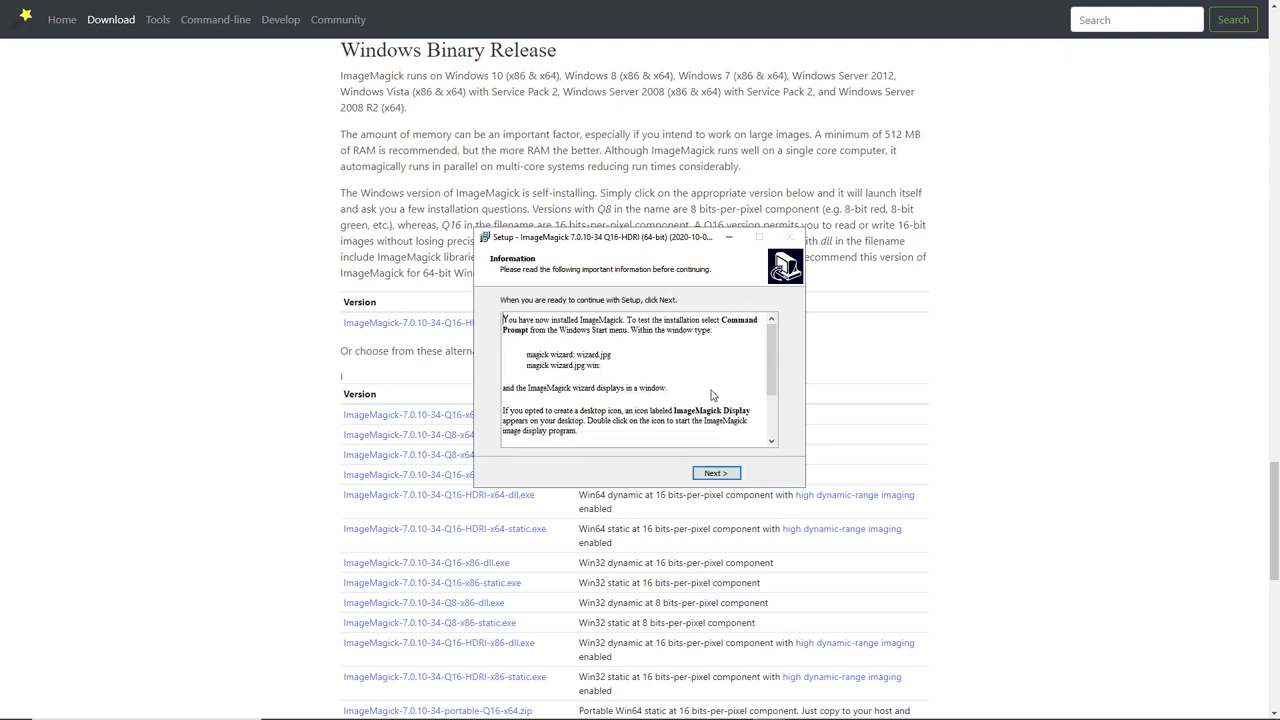
left_click(725, 475)
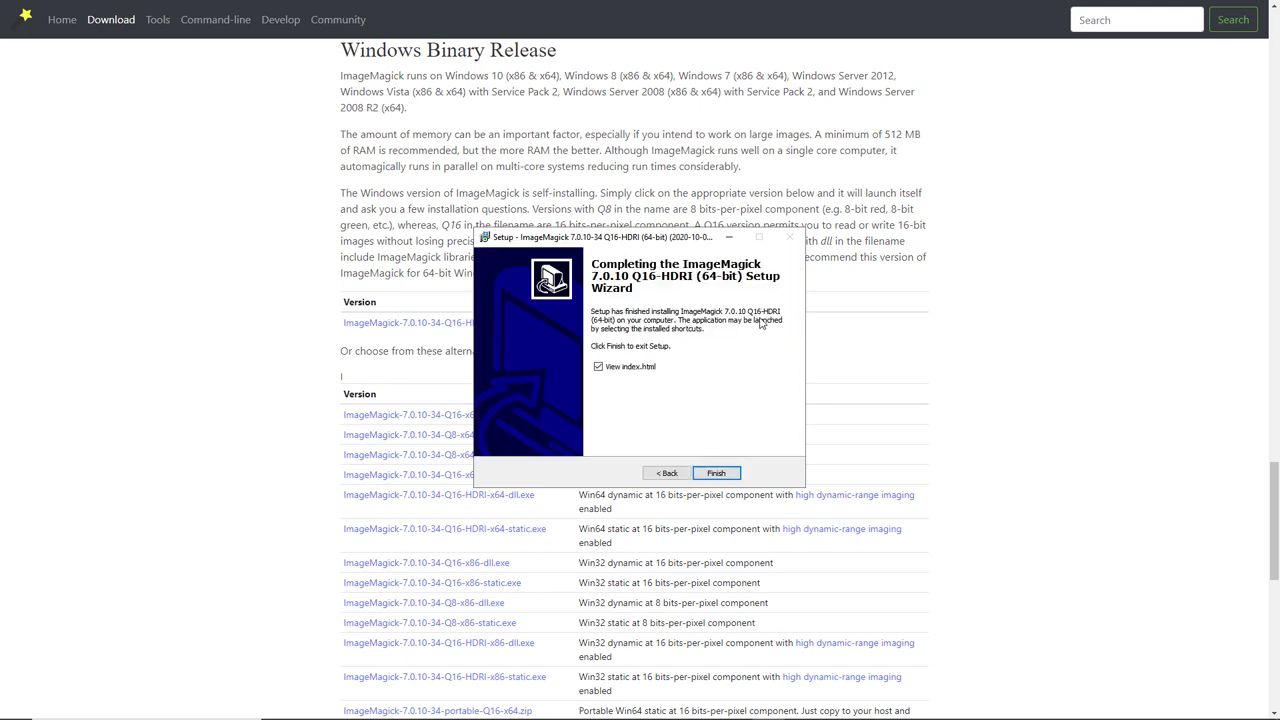
left_click(615, 372)
- Finish ImageMagick setup, download the LR/Mogrify 2 plugin zip (retrying the failed download), and open it
left_click(716, 473)
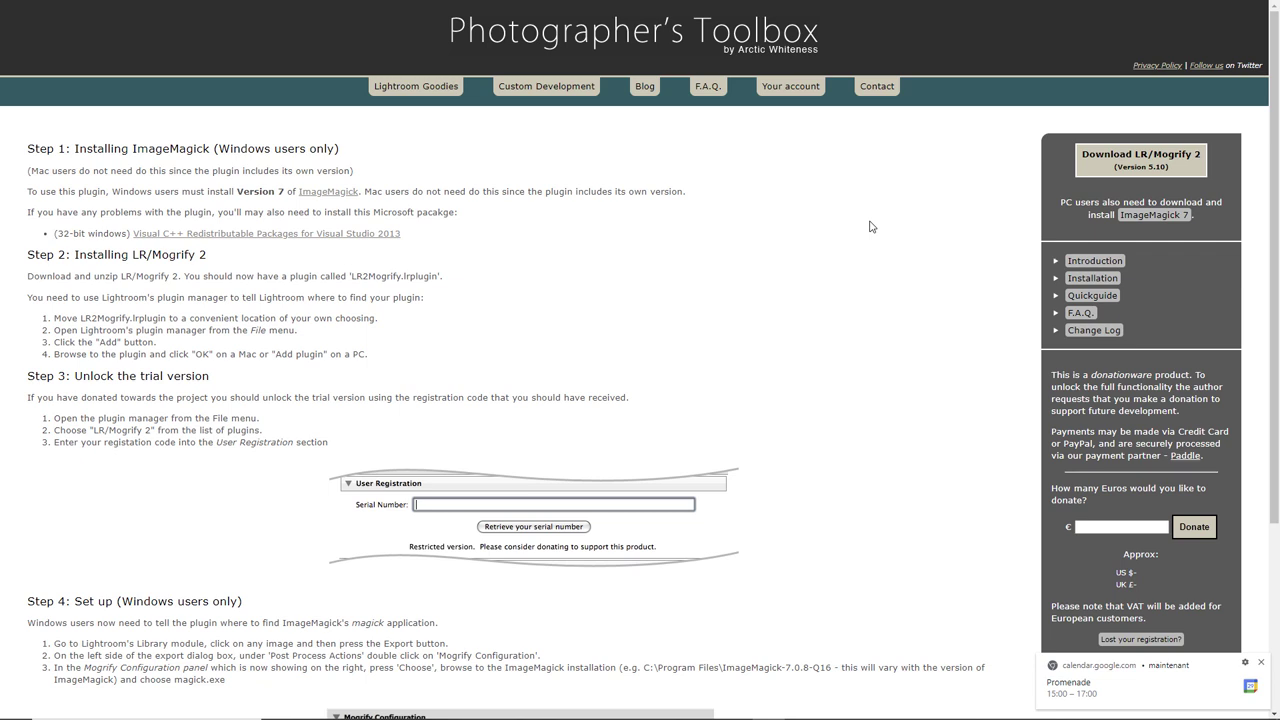
left_click(1141, 174)
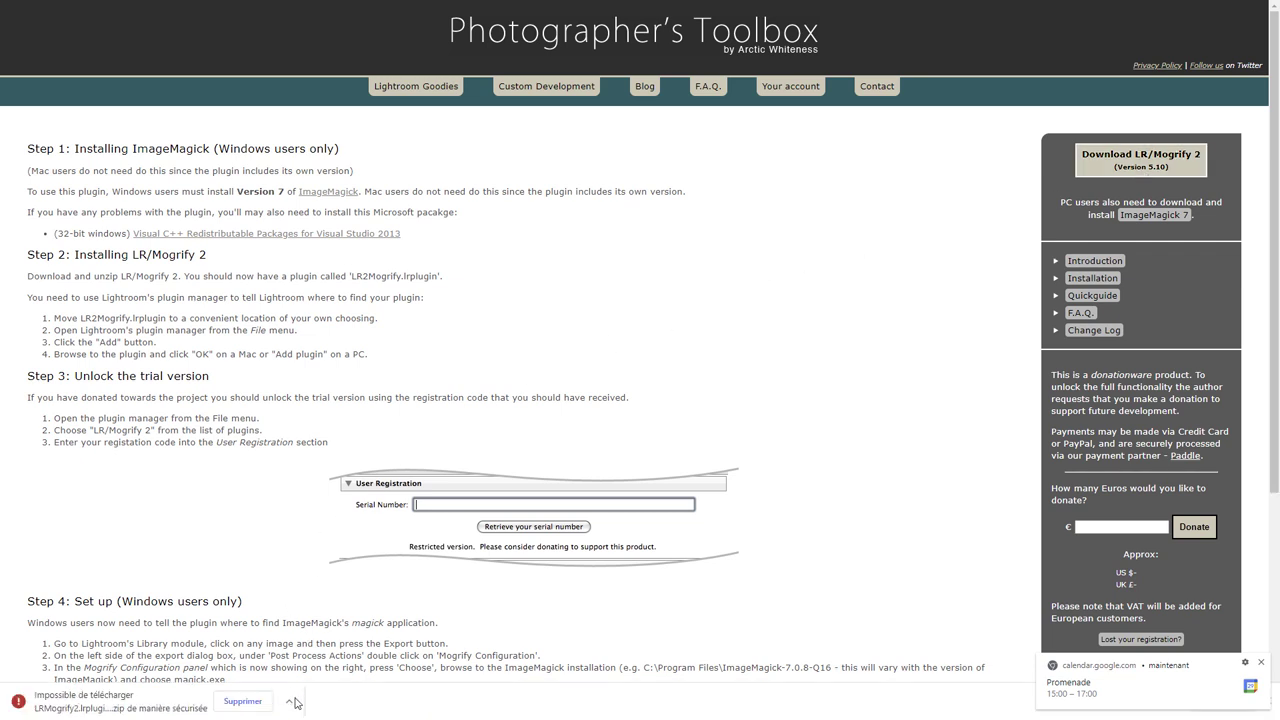
left_click(289, 701)
left_click(310, 660)
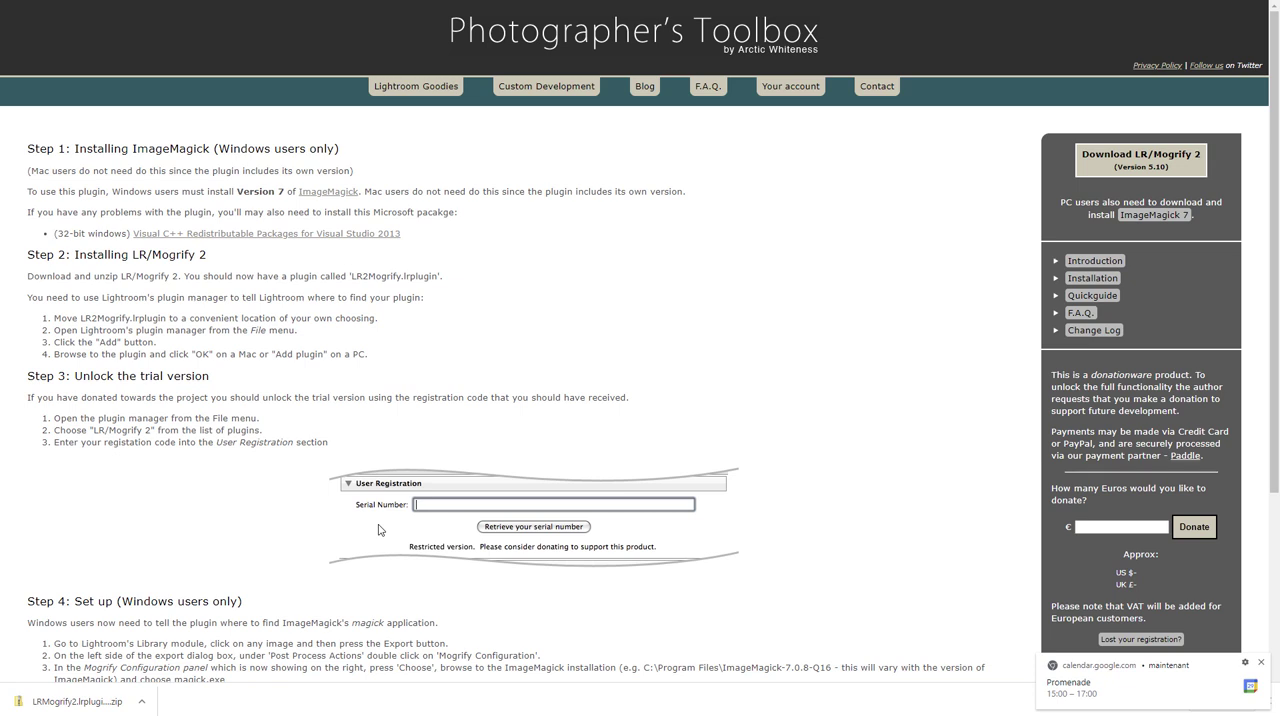
left_click(88, 706)
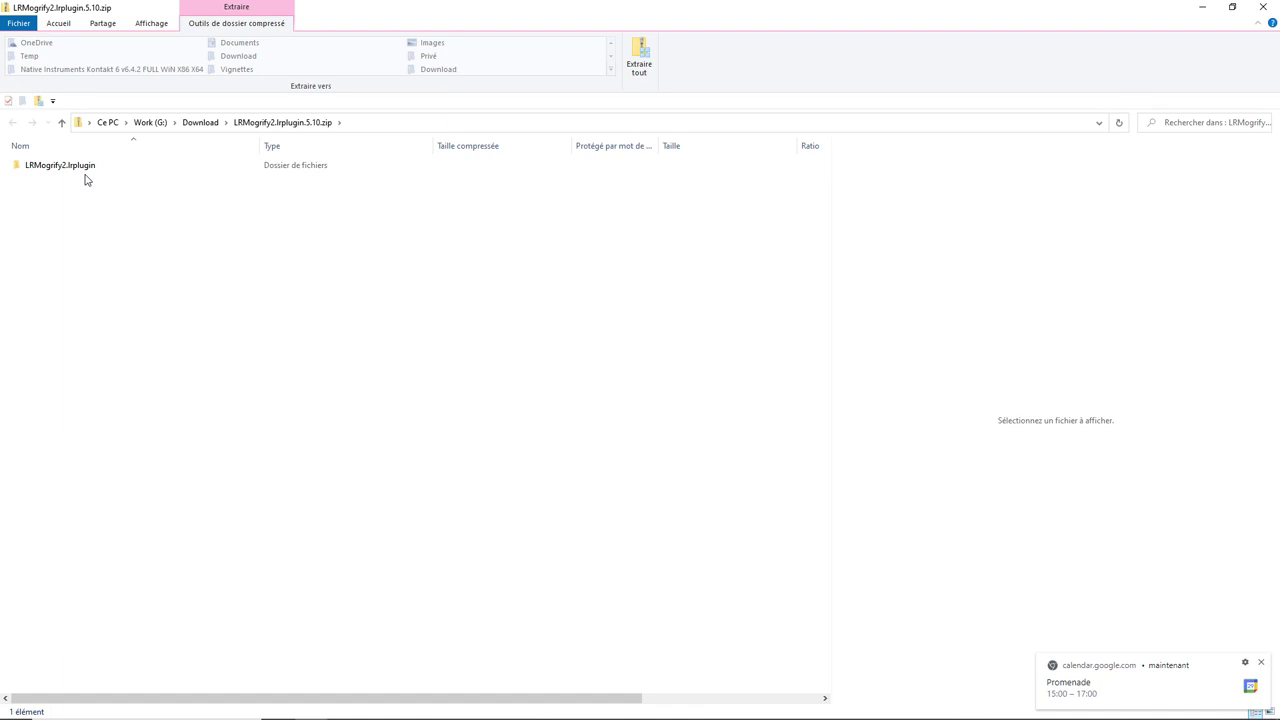
- Extract the zip into F:\Photo\Lightroom\Plugin and check the extracted LRMogrify2.lrplugin folder
left_click(646, 71)
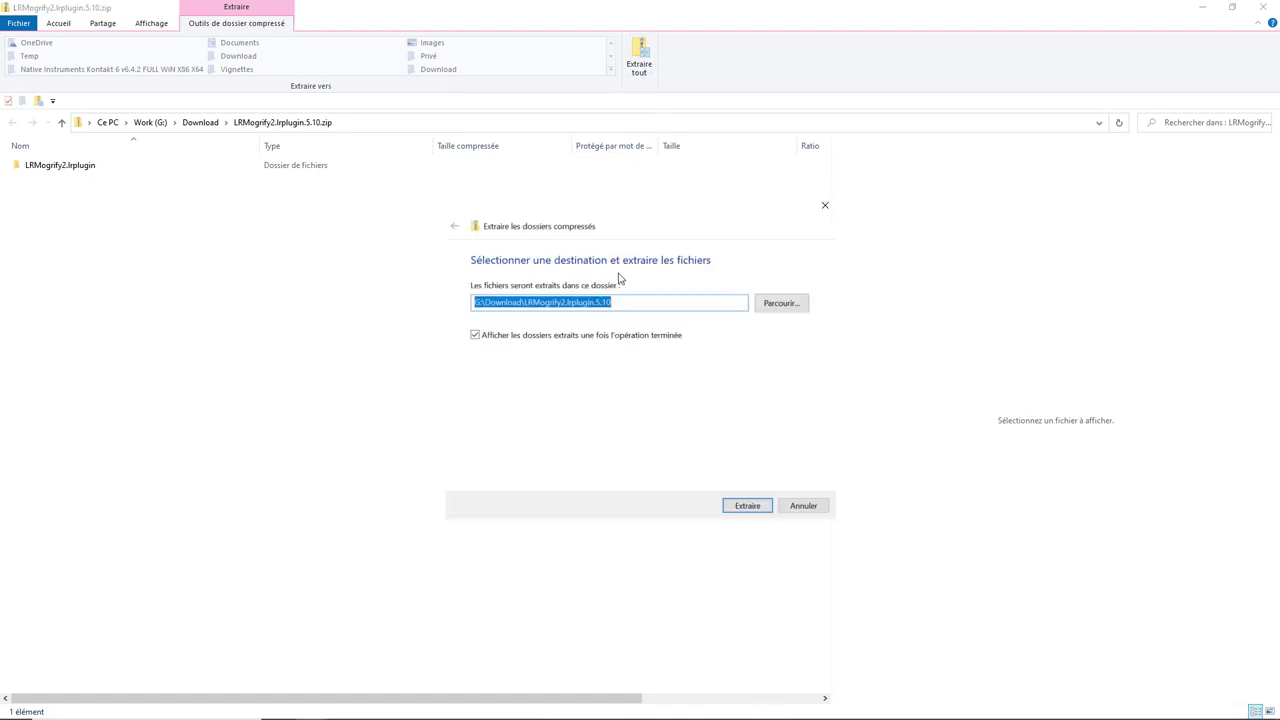
type("F:\\Photo\\Lightroom\\Plugin")
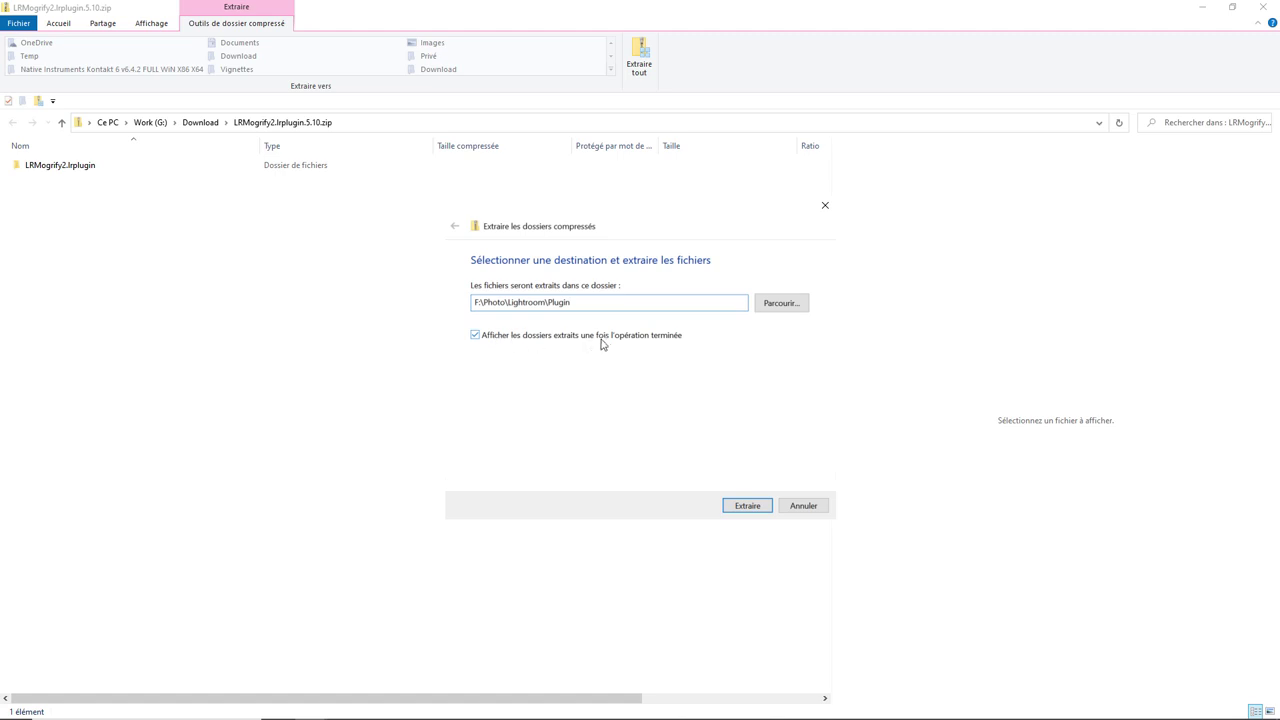
left_click(754, 508)
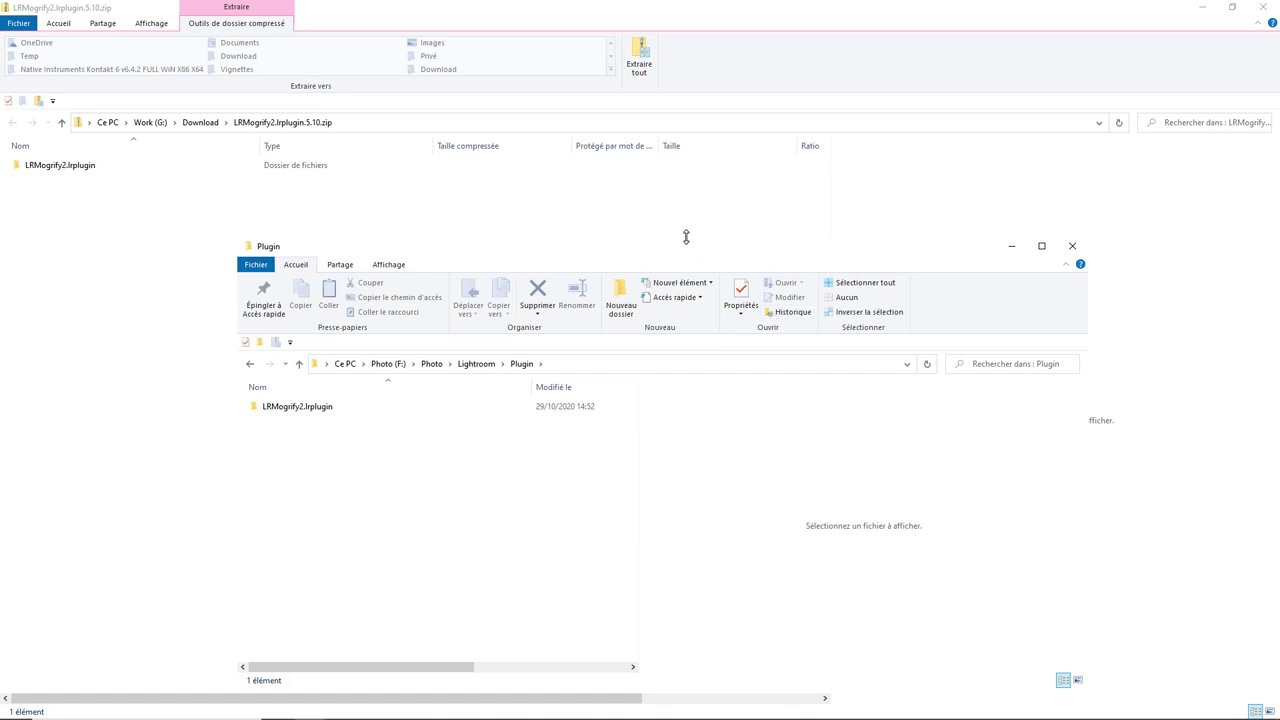
left_click_drag(686, 237, 666, 178)
left_click(323, 348)
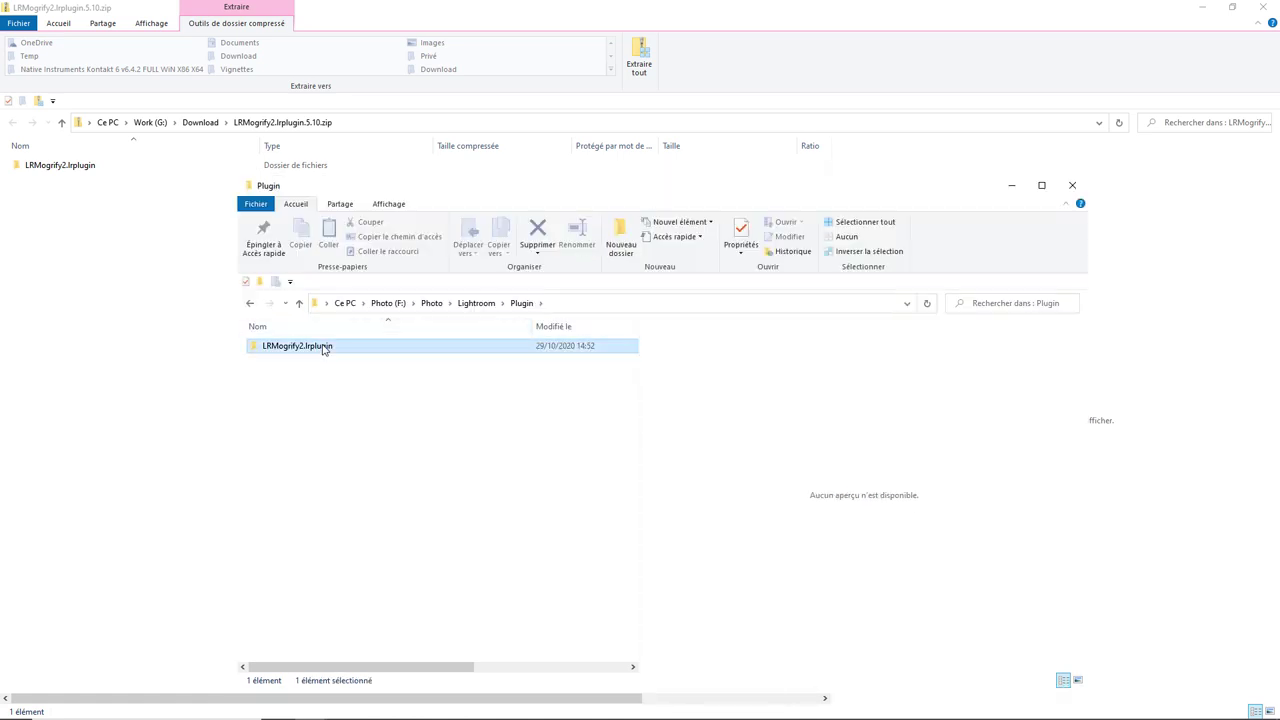
double_click(323, 348)
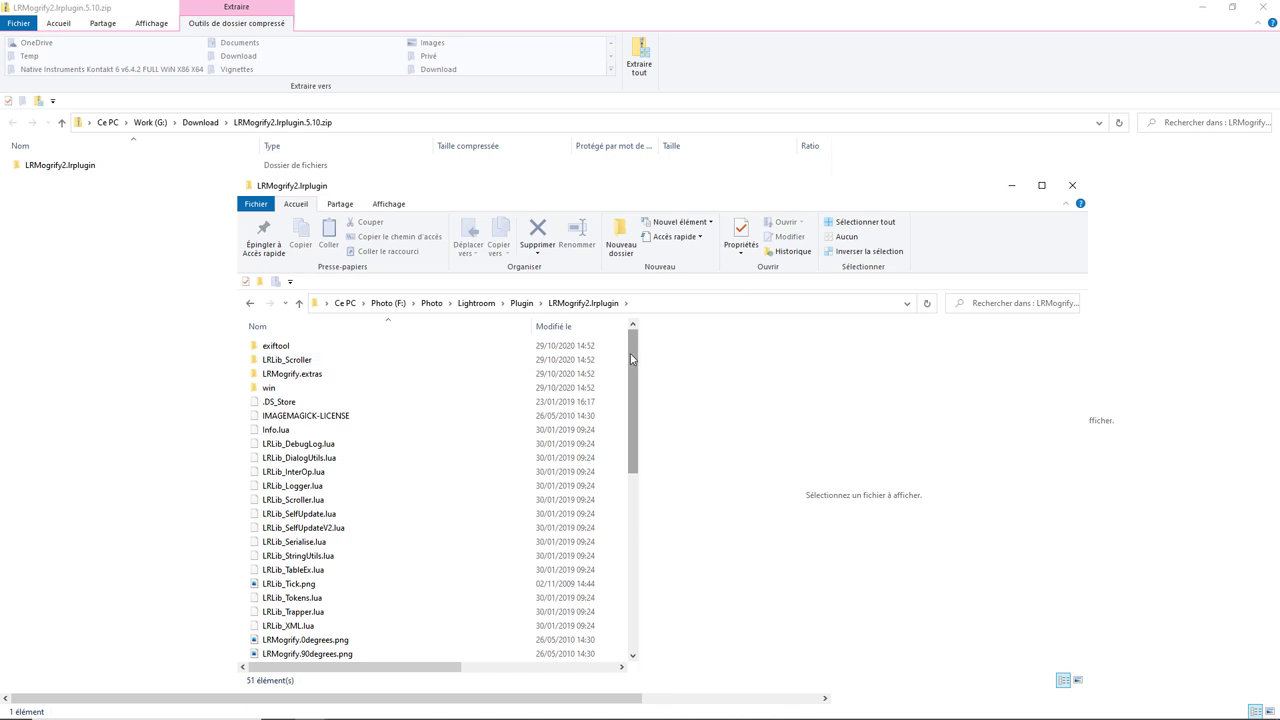
mouse_move(631, 358)
left_mouse_down()
mouse_move(625, 430)
mouse_move(625, 345)
left_mouse_up()
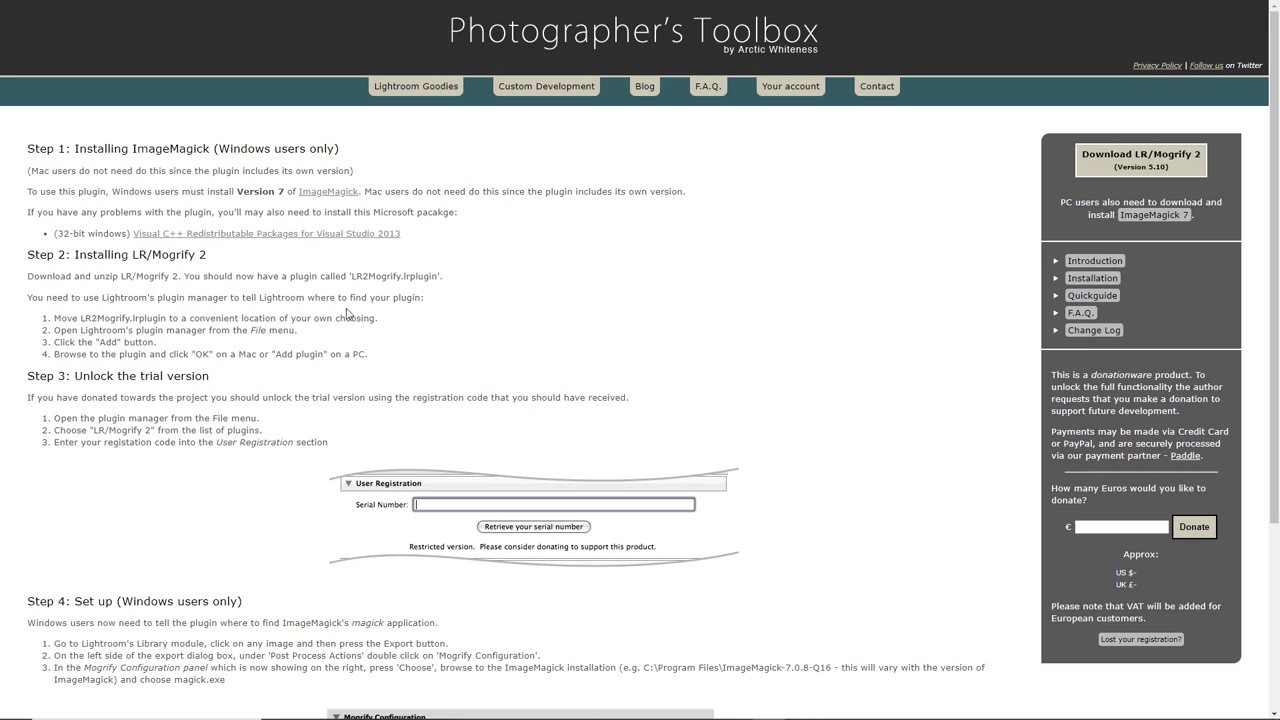
- Scroll the LR/Mogrify 2 installation page in Chrome down to Step 4
scroll(378, 313, "down", 2)
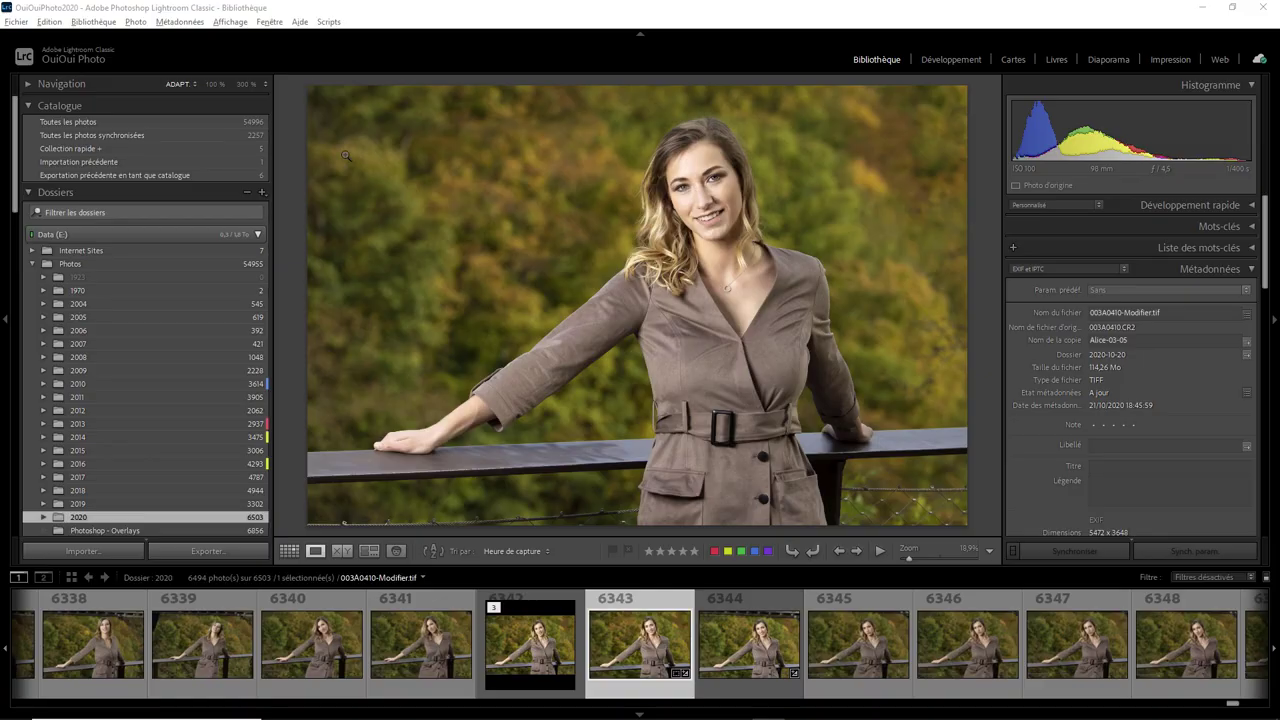
- Start adding a plug-in from the Plug-in Manager and browse to F:\Photo\Lightroom\Plugin
left_click(16, 21)
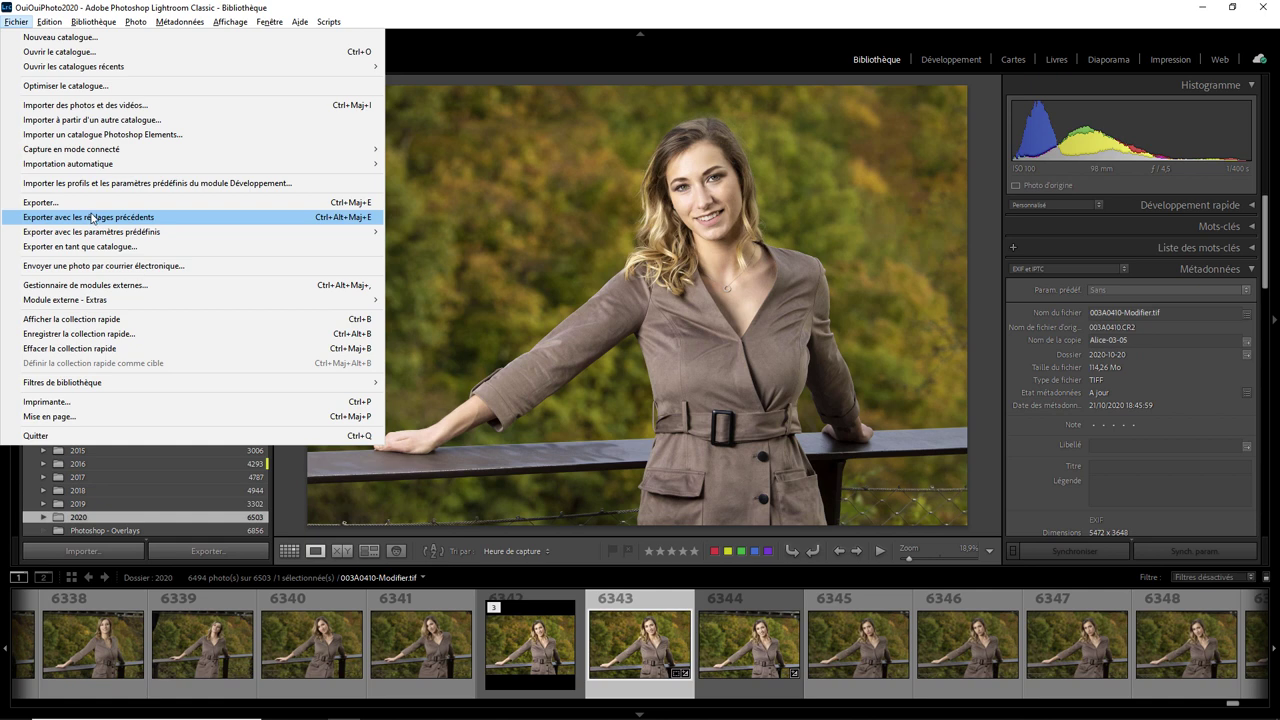
left_click(126, 285)
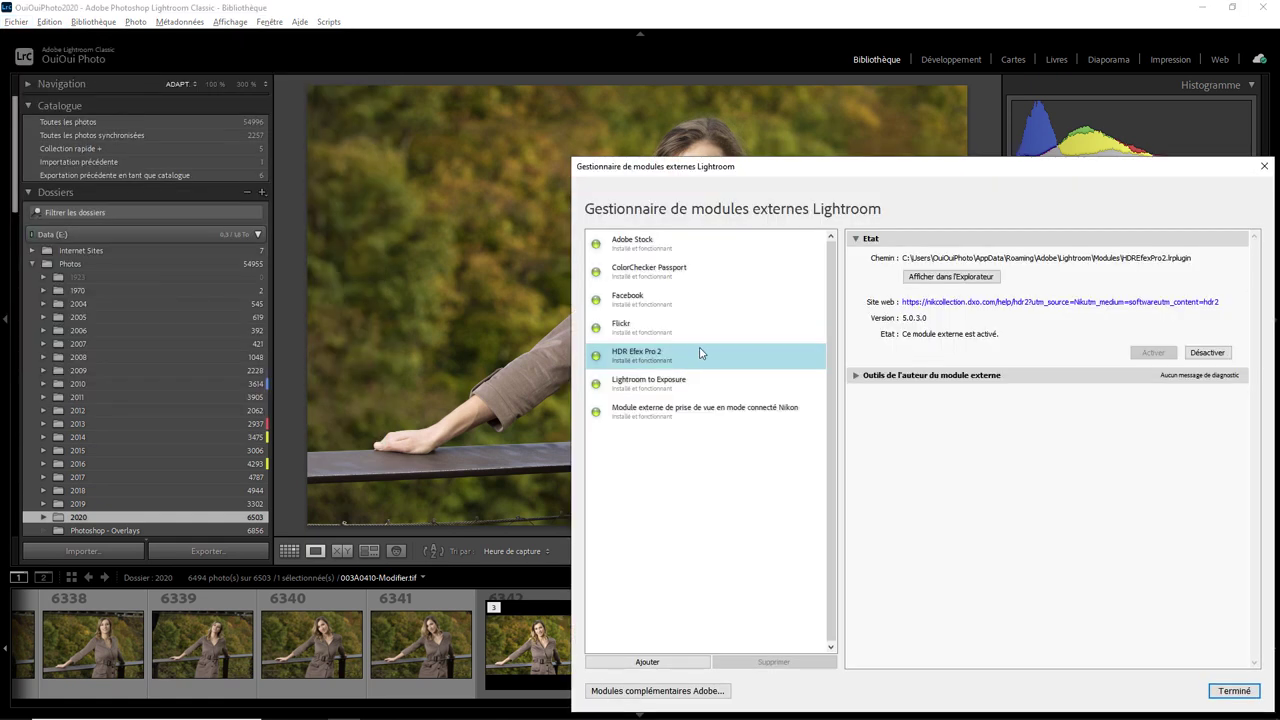
left_click(667, 662)
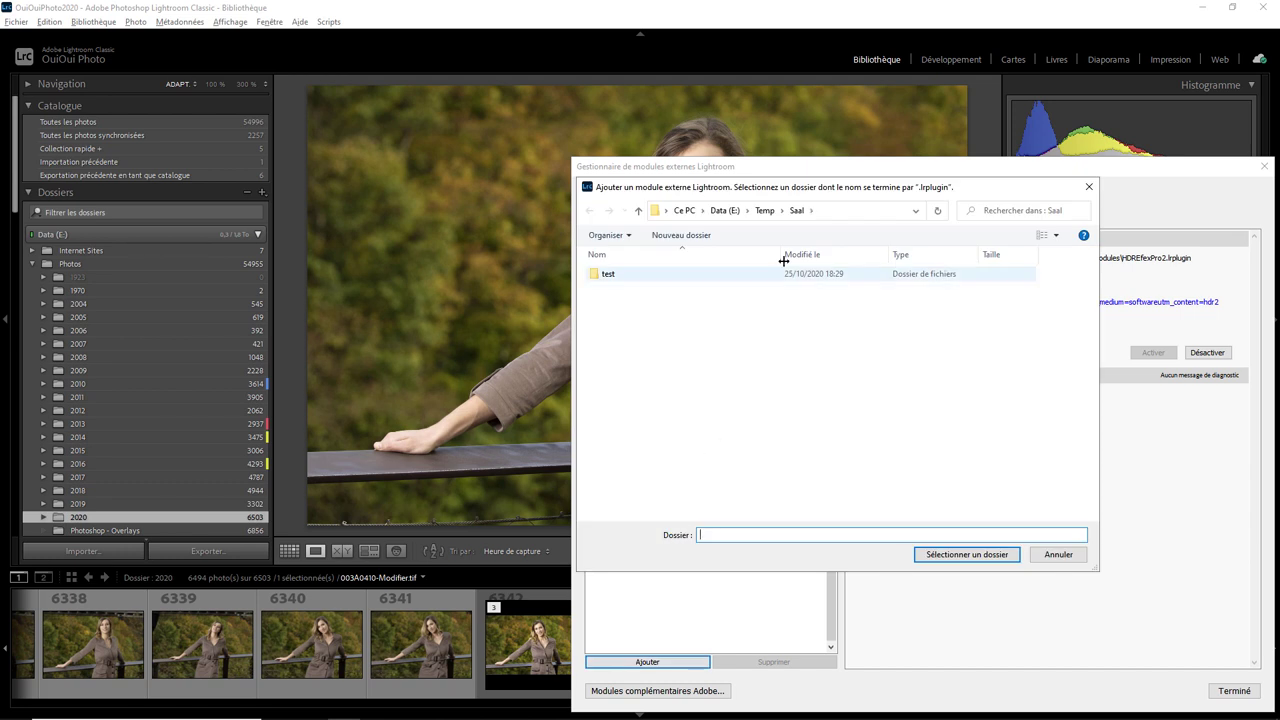
left_click(829, 211)
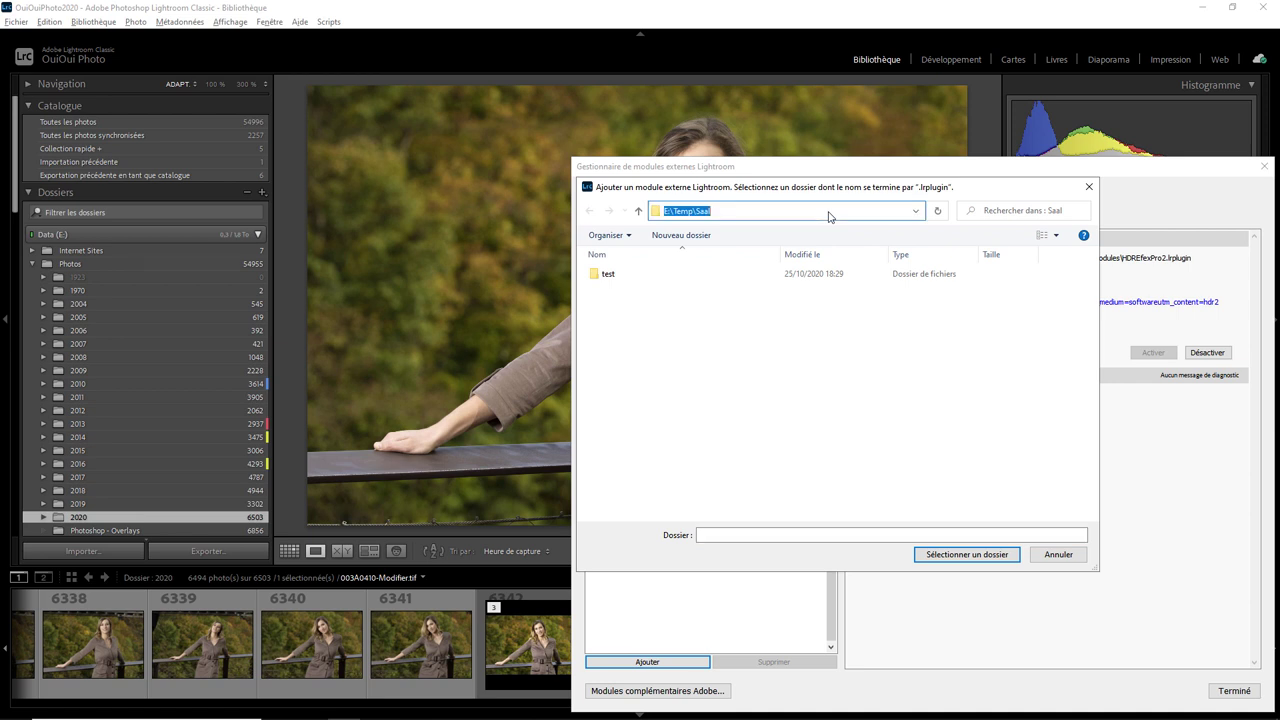
type("F:\\Photo")
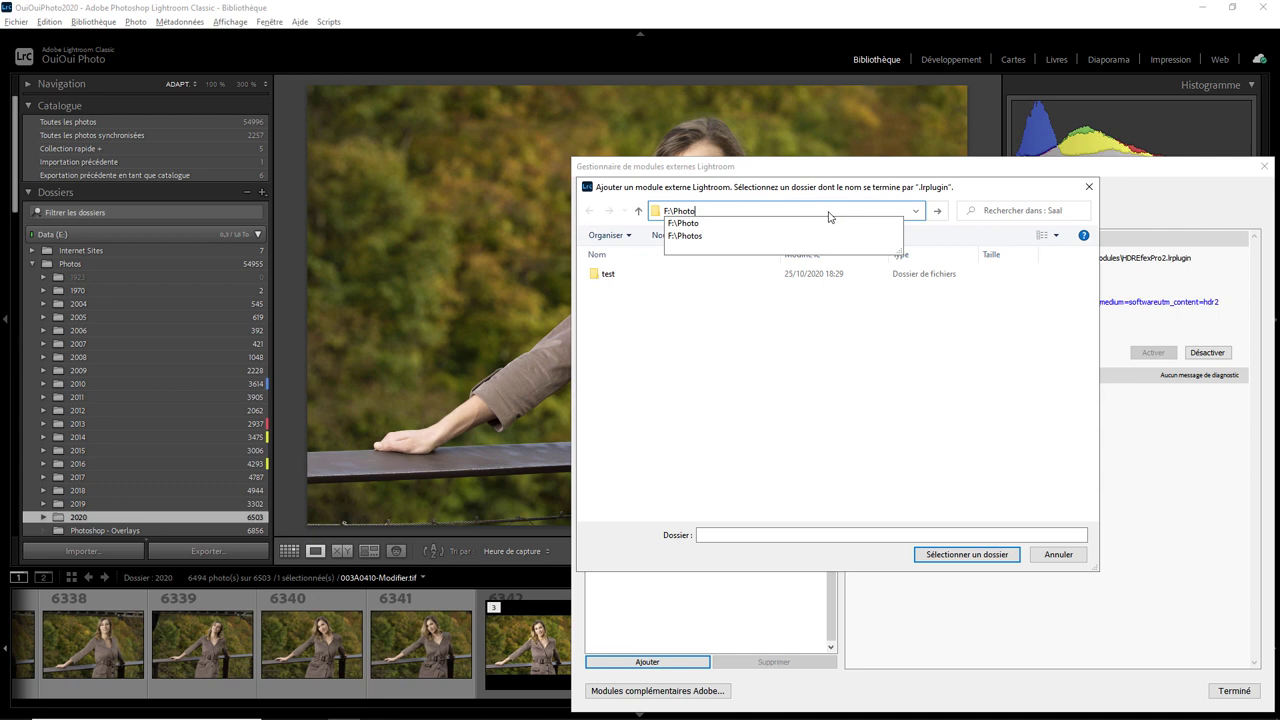
key("Down")
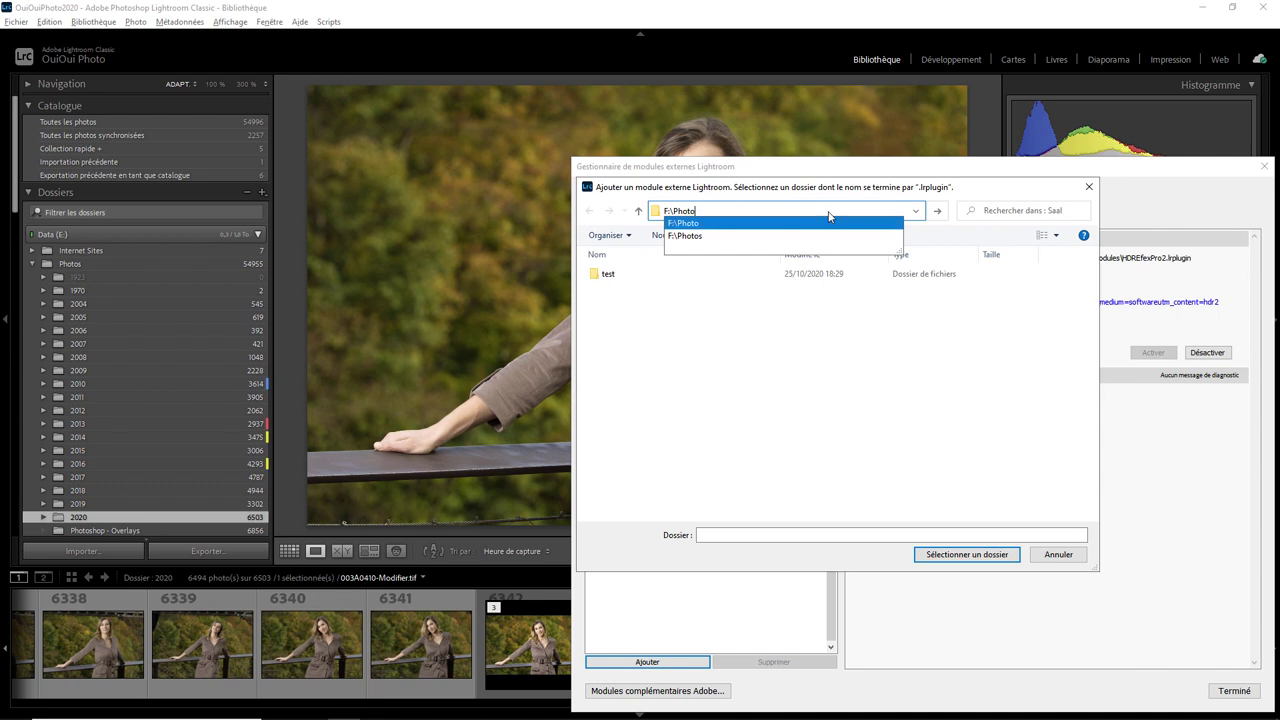
type("\\")
key("Down")
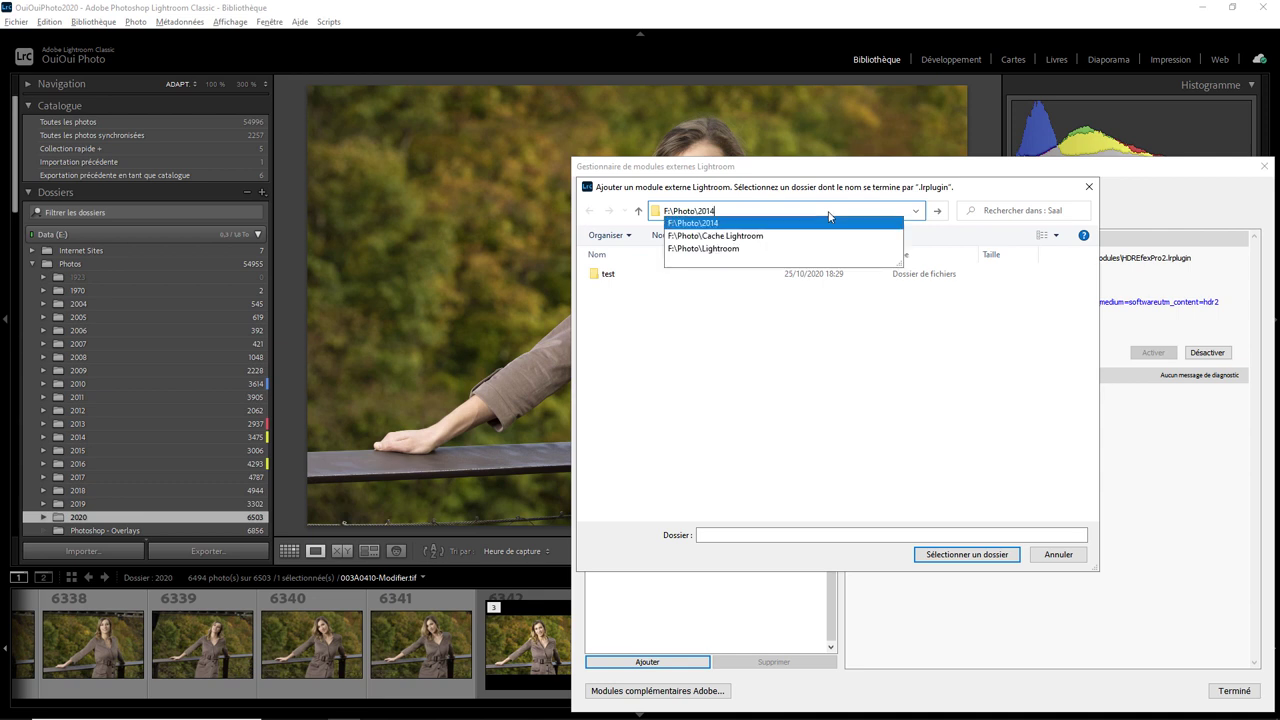
key("Down")
key("Down")
type("\\")
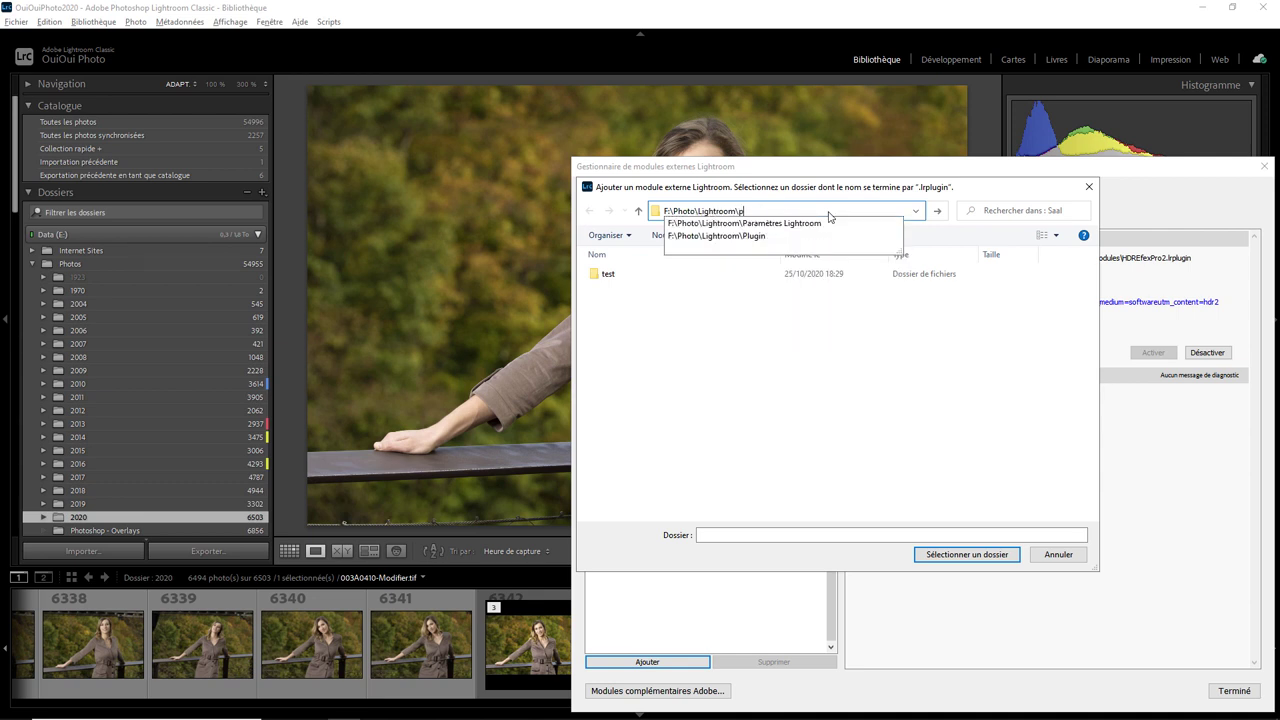
type("P")
key("Down")
key("Return")
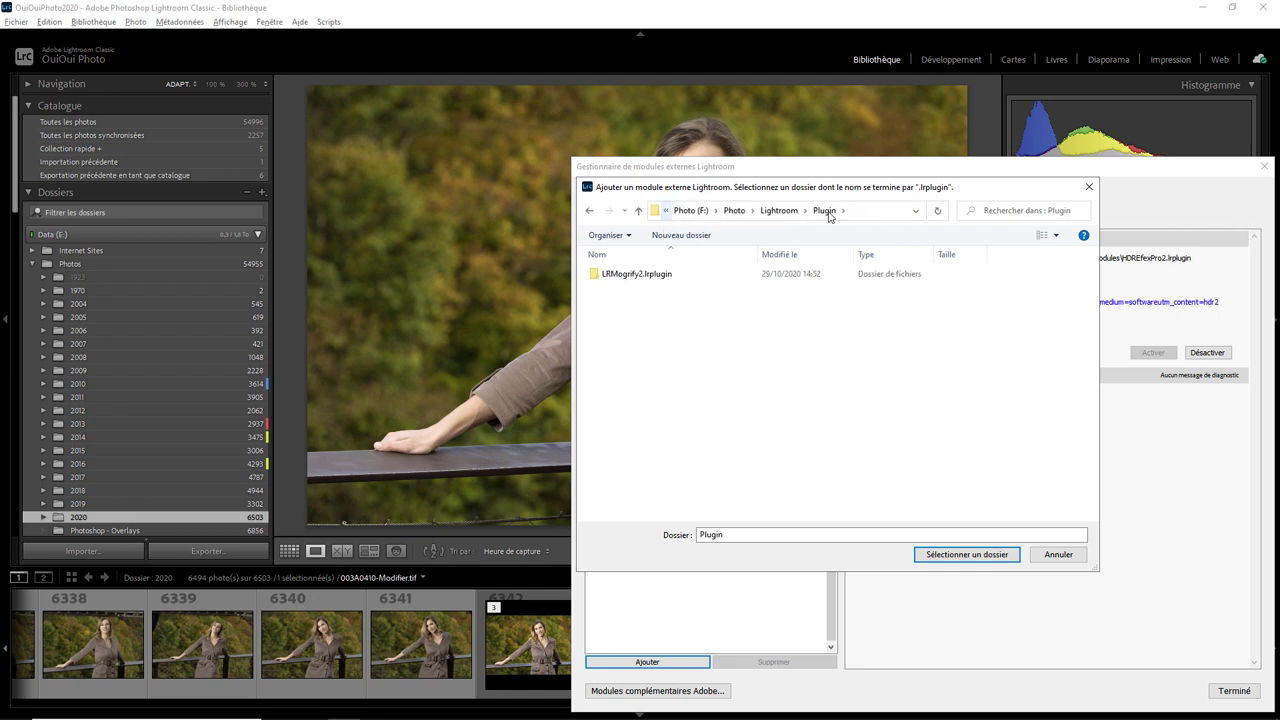
- Add the LRMogrify2.lrplugin folder as a plug-in, then close the Plug-in Manager
left_click(656, 278)
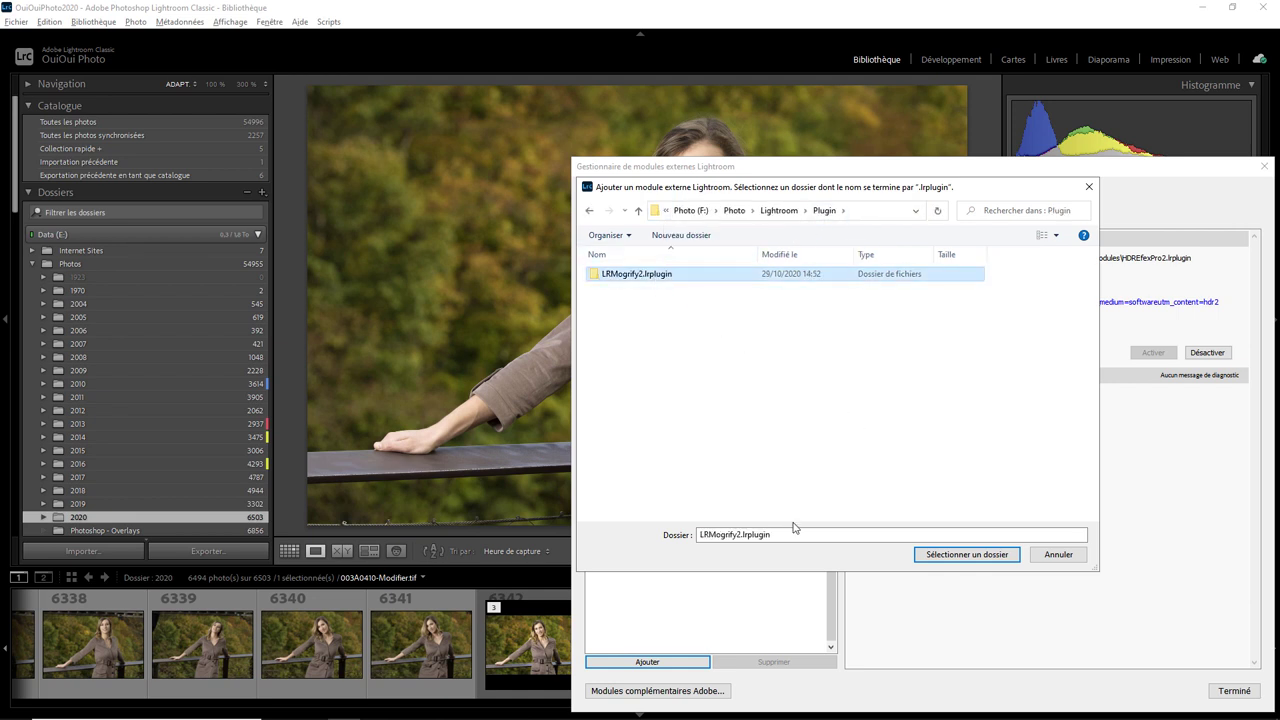
left_click(974, 557)
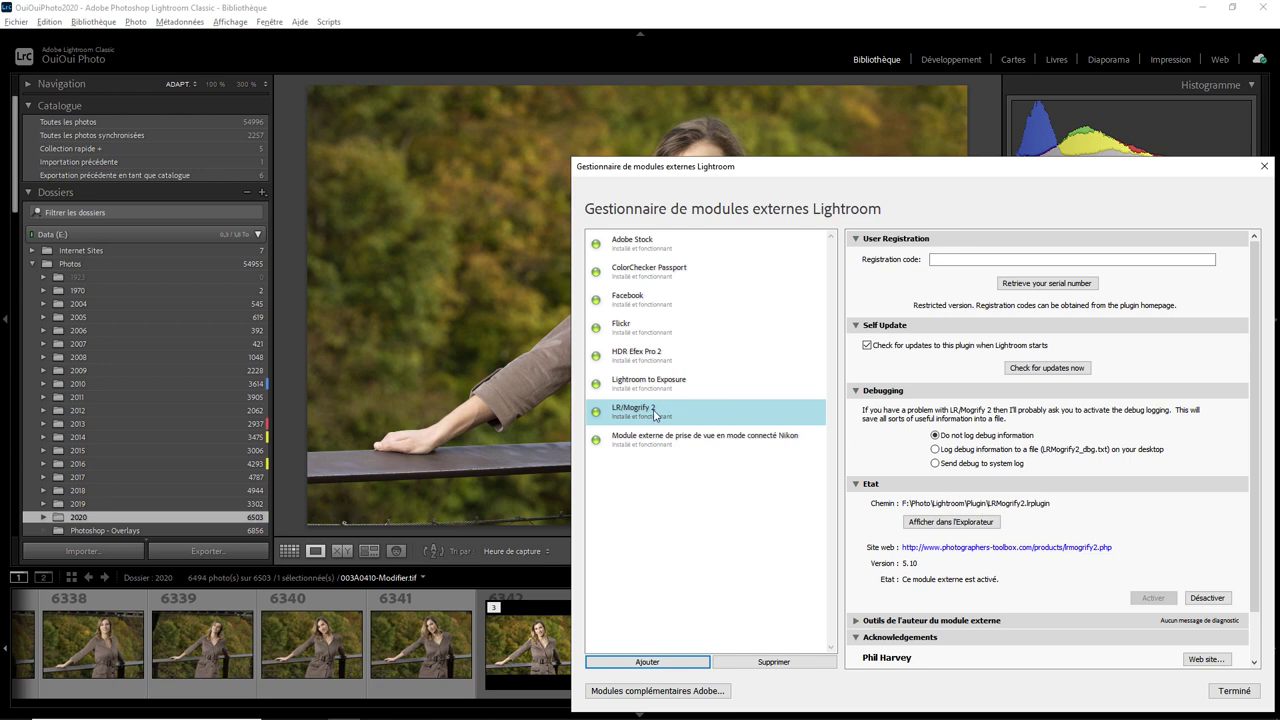
left_click(976, 260)
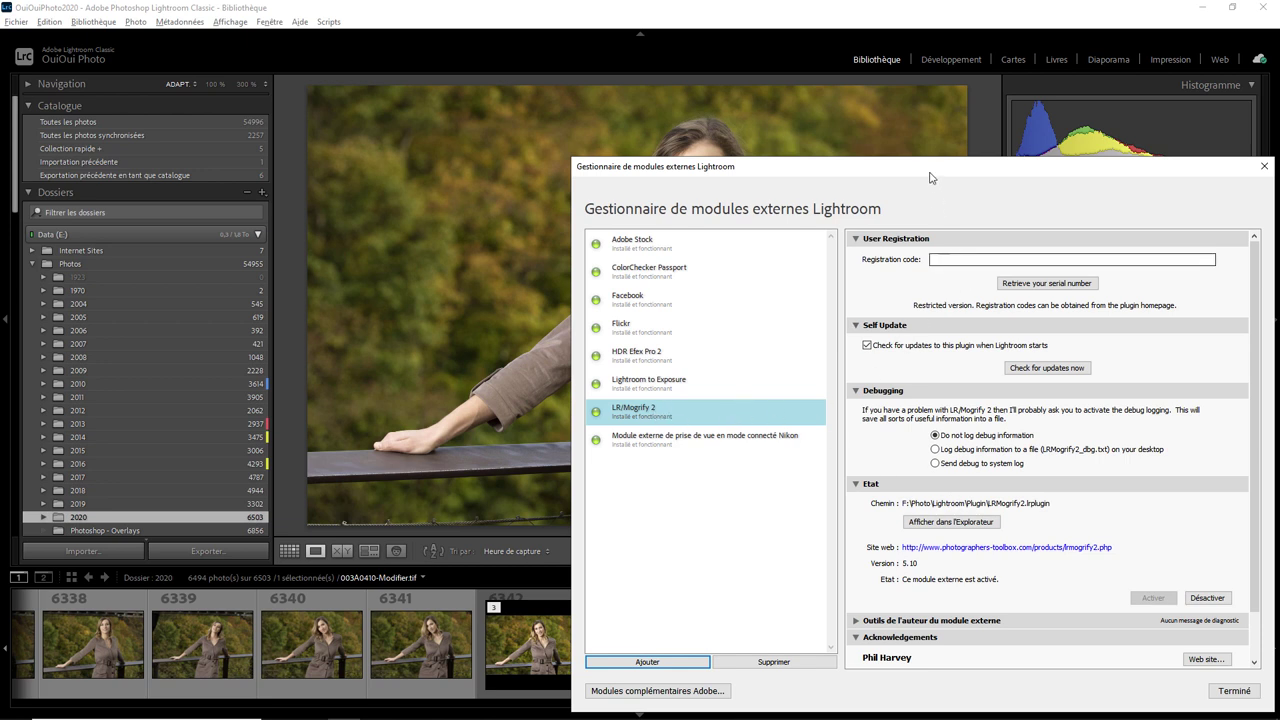
left_click_drag(930, 178, 723, 95)
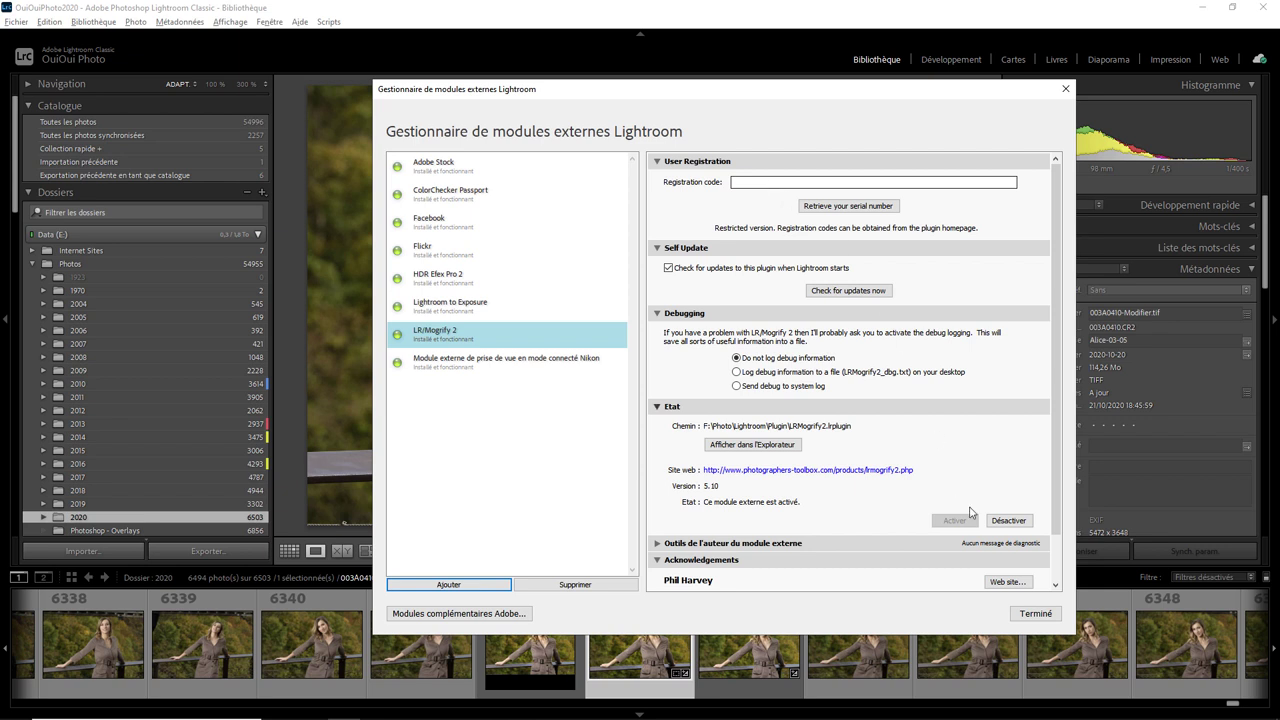
left_click(1040, 611)
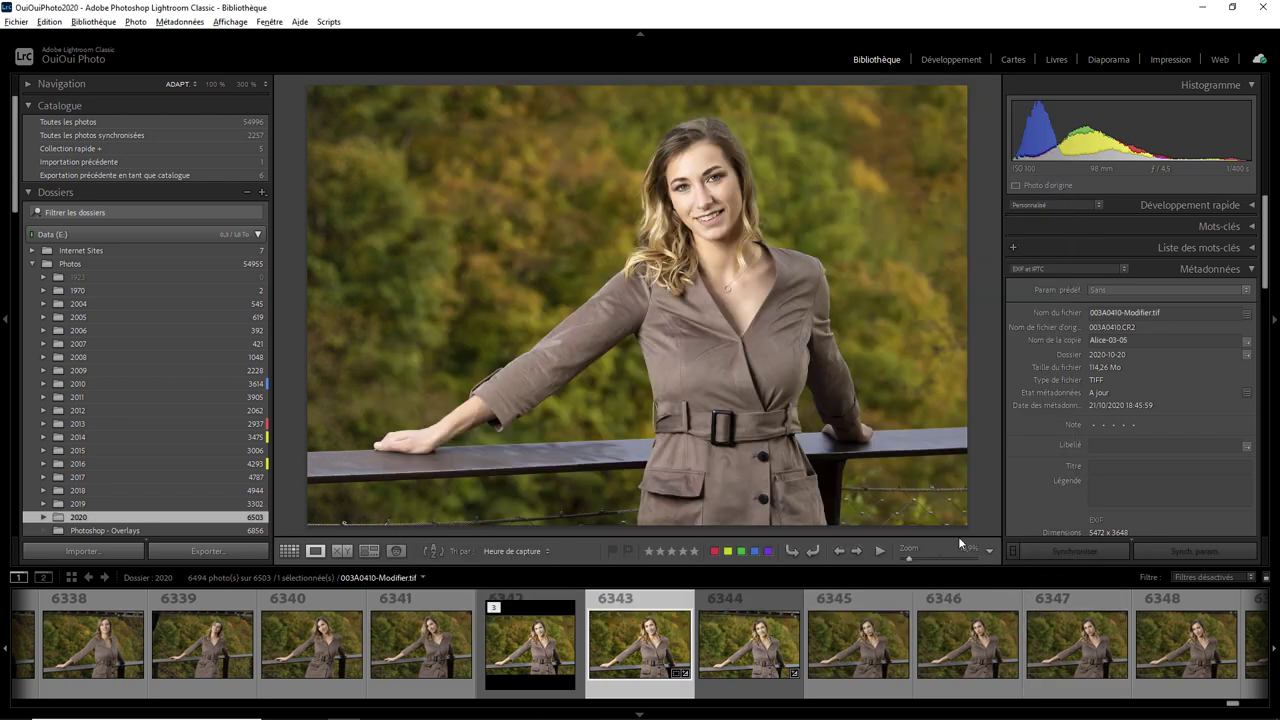
- Select filmstrip photo 6341 and open its Export dialog from the context menu
left_click(406, 644)
right_click(647, 302)
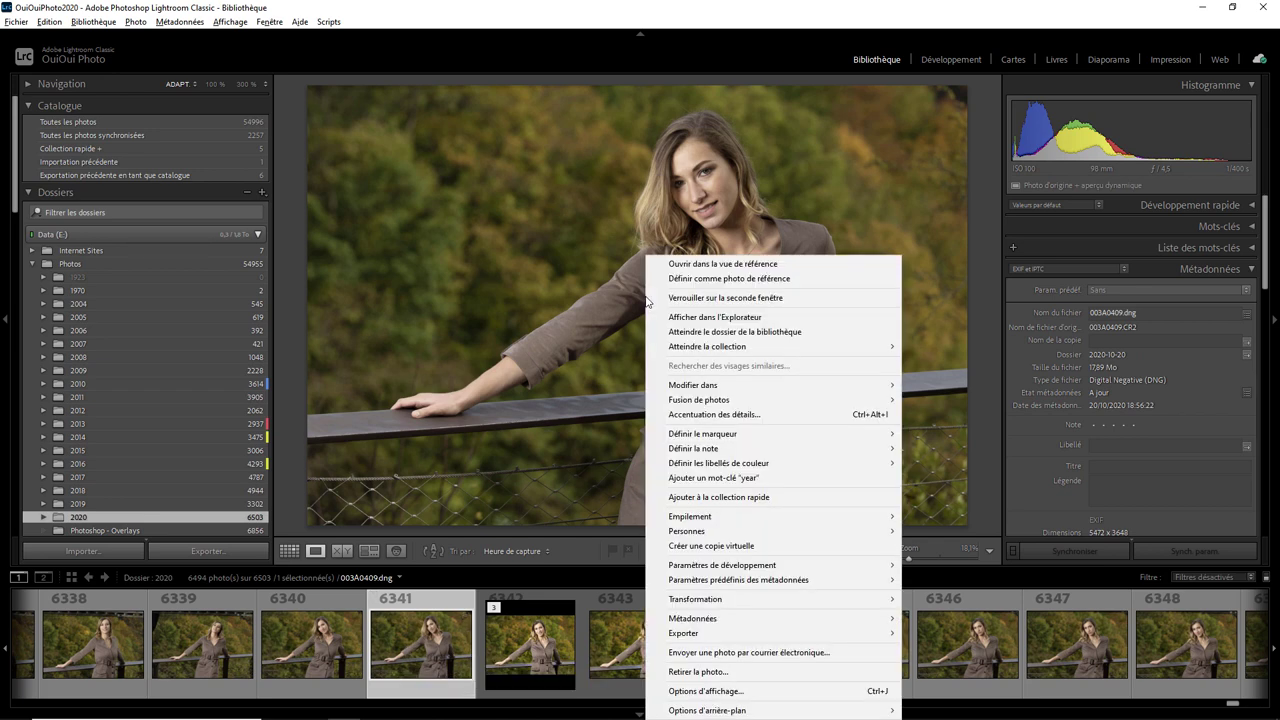
mouse_move(683, 633)
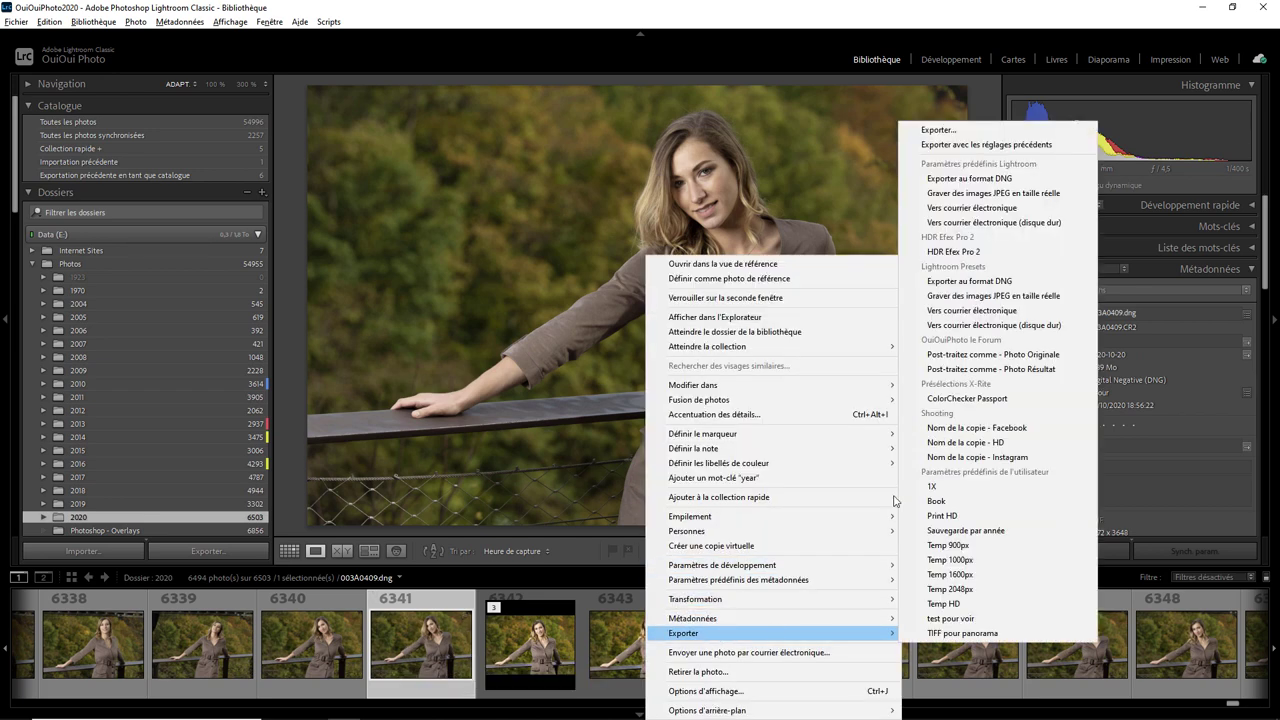
left_click(936, 132)
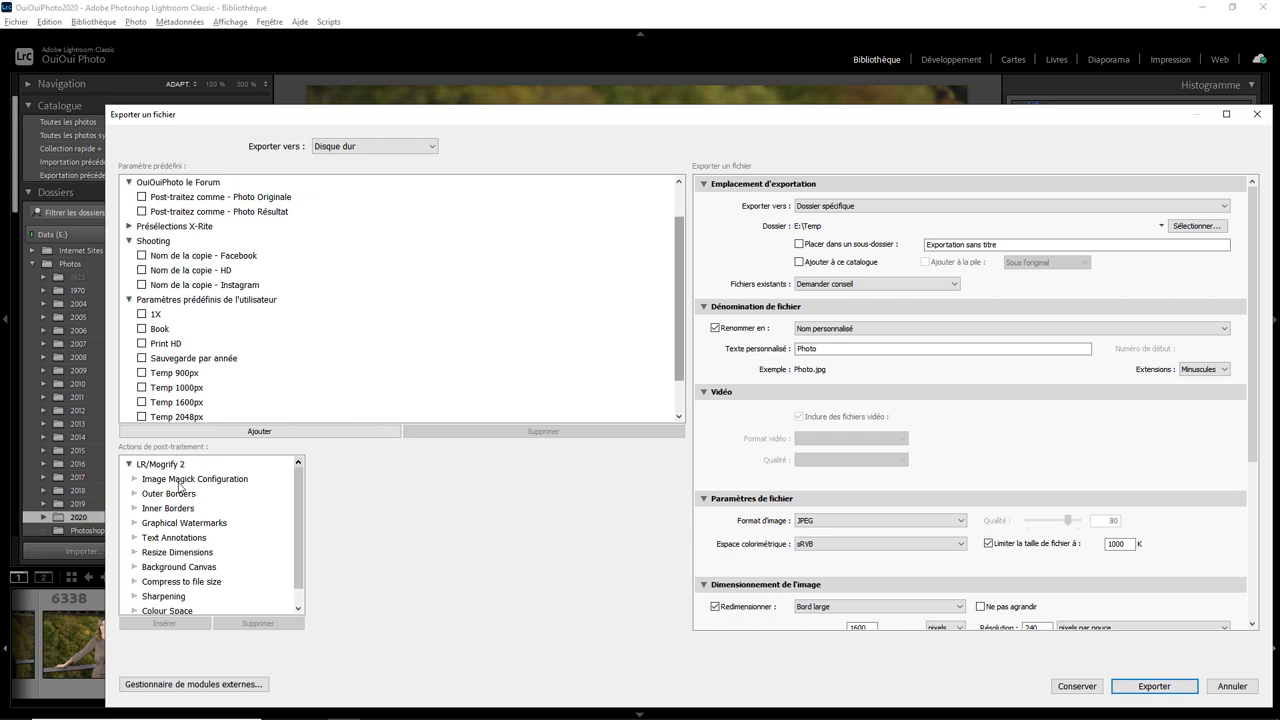
- Insert the Image Magick Configuration action and select its empty ImageMagick application path field
left_click(180, 484)
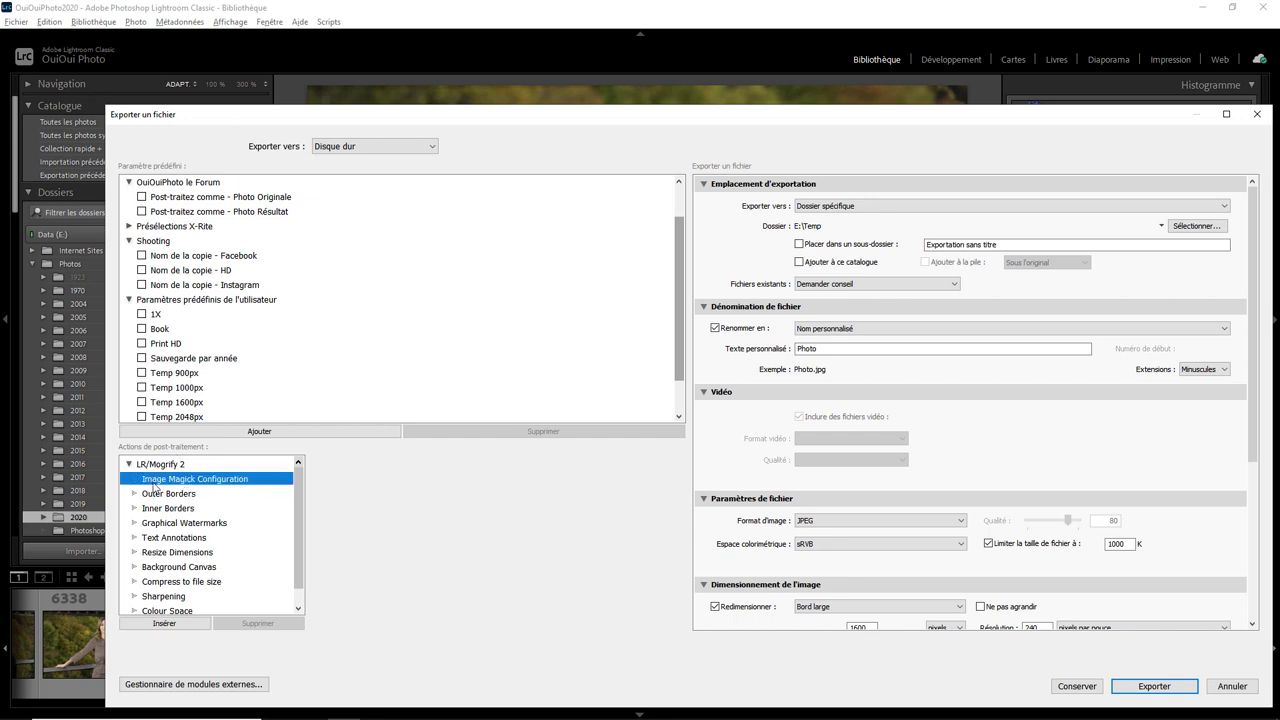
double_click(155, 487)
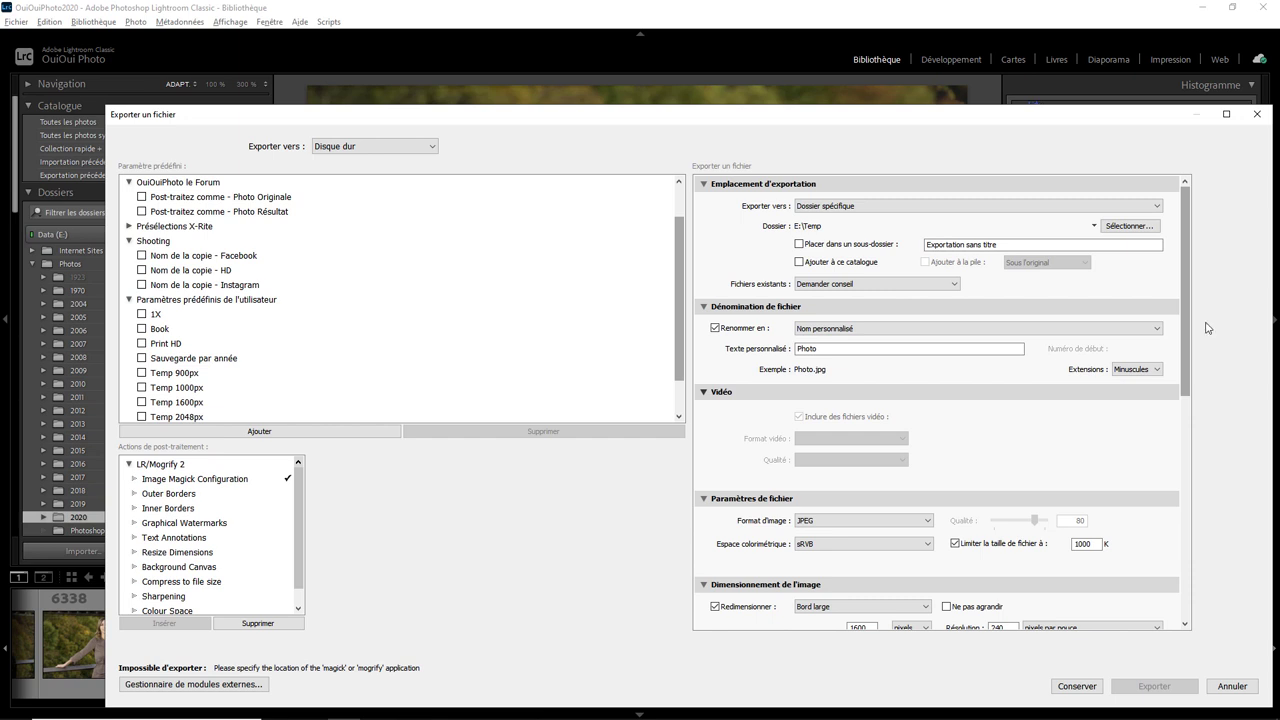
scroll(1191, 357, "down", 1)
scroll(1100, 440, "down", 2)
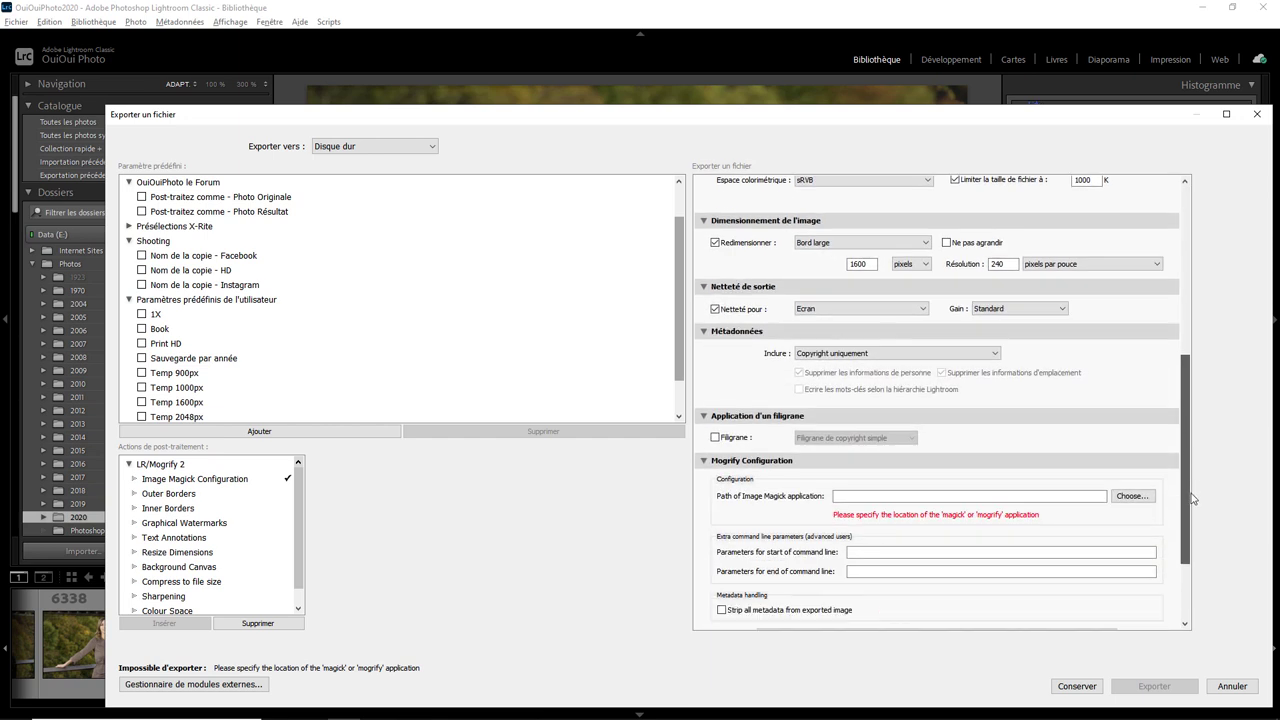
scroll(1000, 420, "down", 2)
scroll(930, 410, "down", 1)
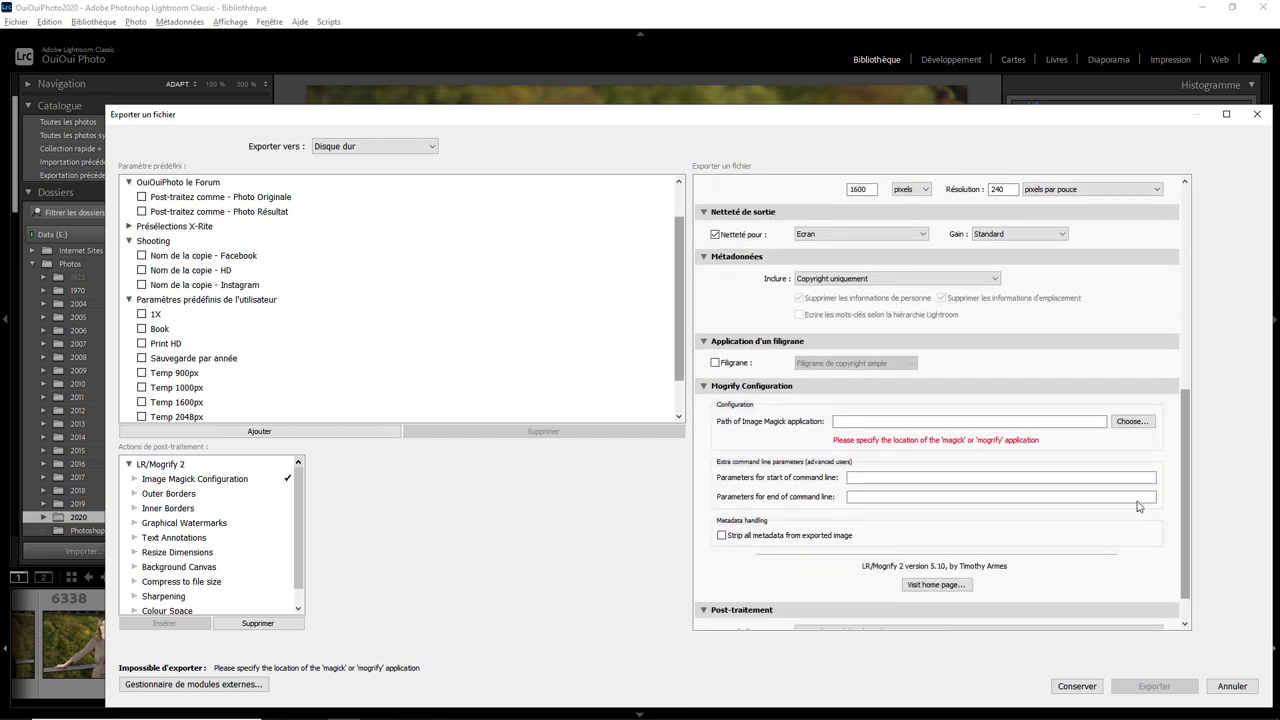
left_click(892, 421)
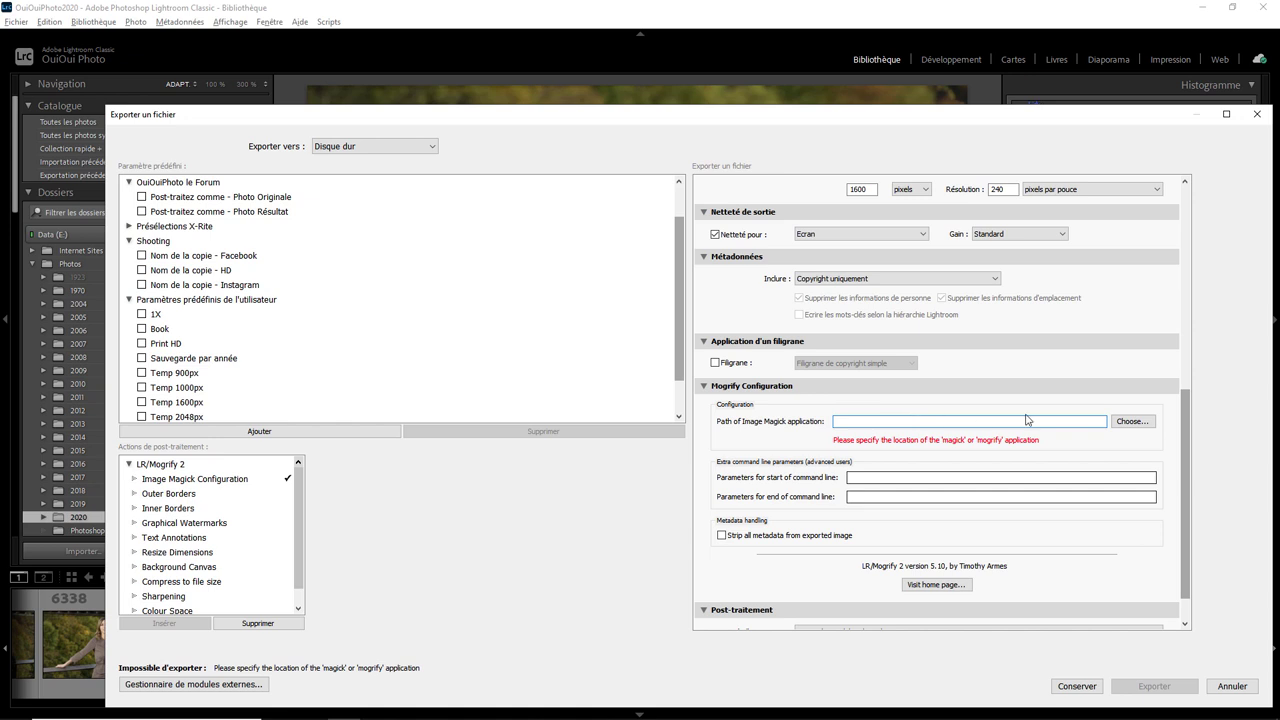
- Browse for the ImageMagick application, navigating to the C:\Programmes folder
left_click(1129, 421)
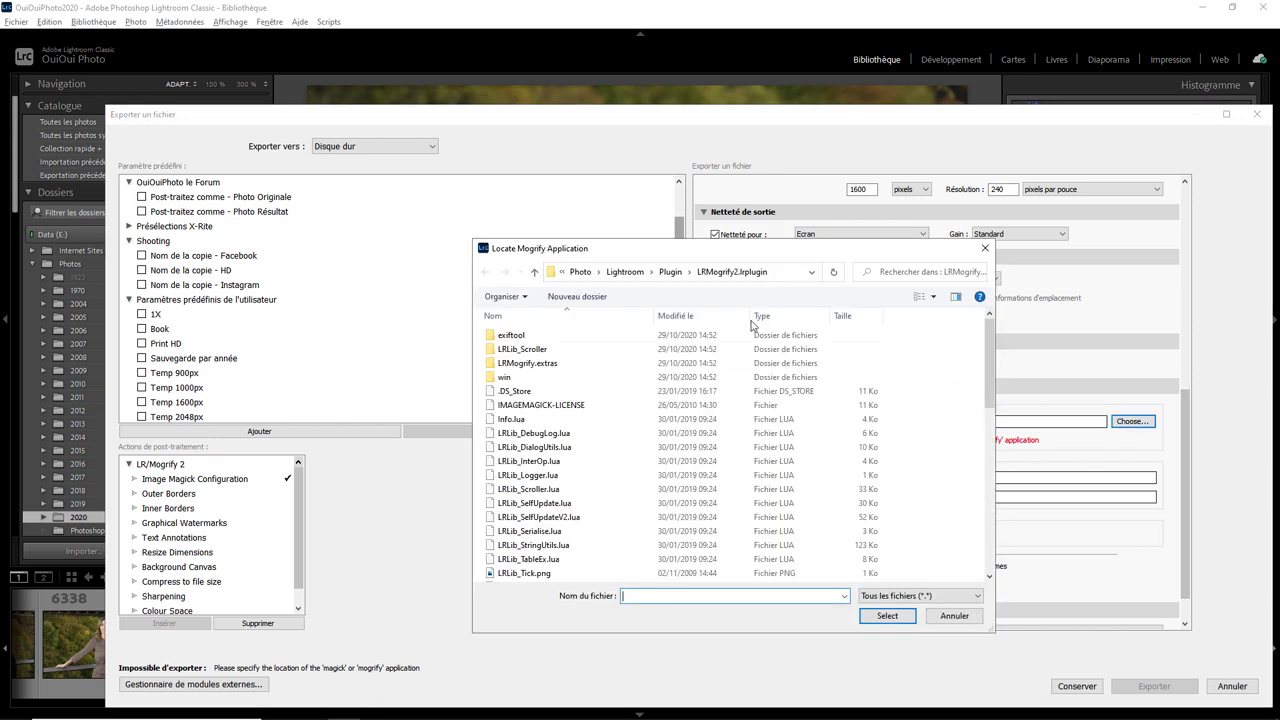
left_click(630, 272)
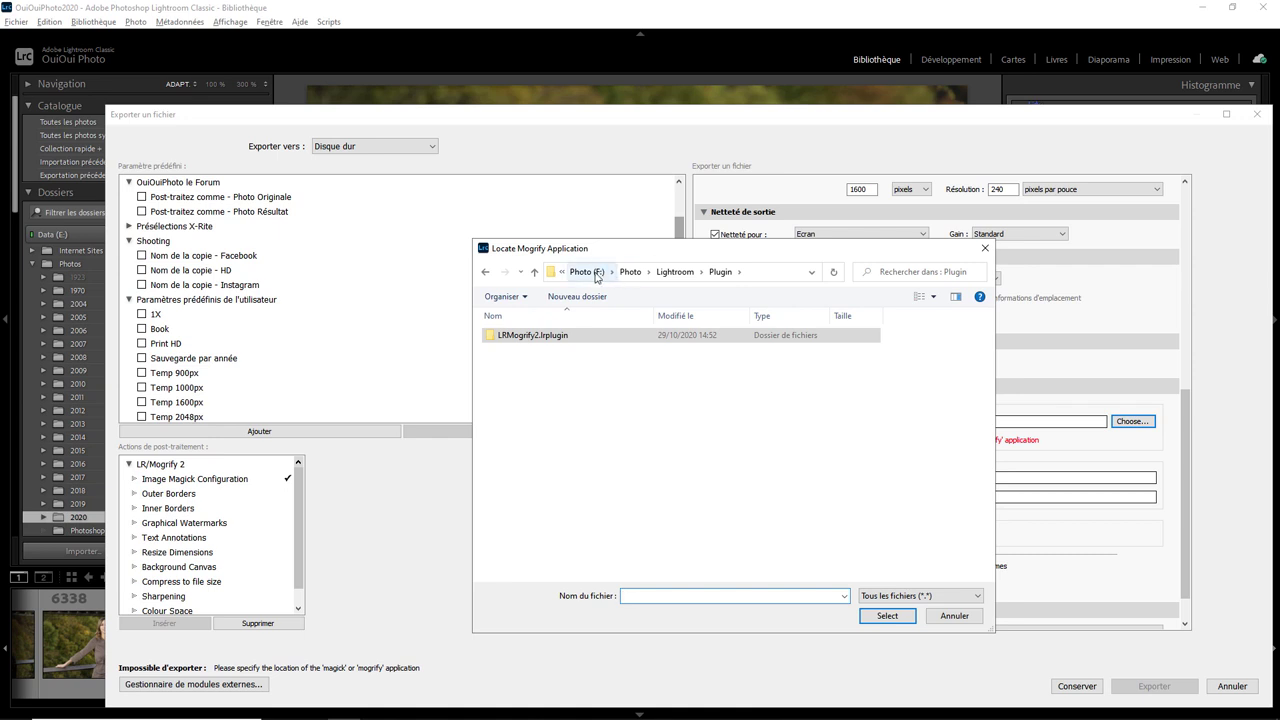
left_click(766, 272)
type("C")
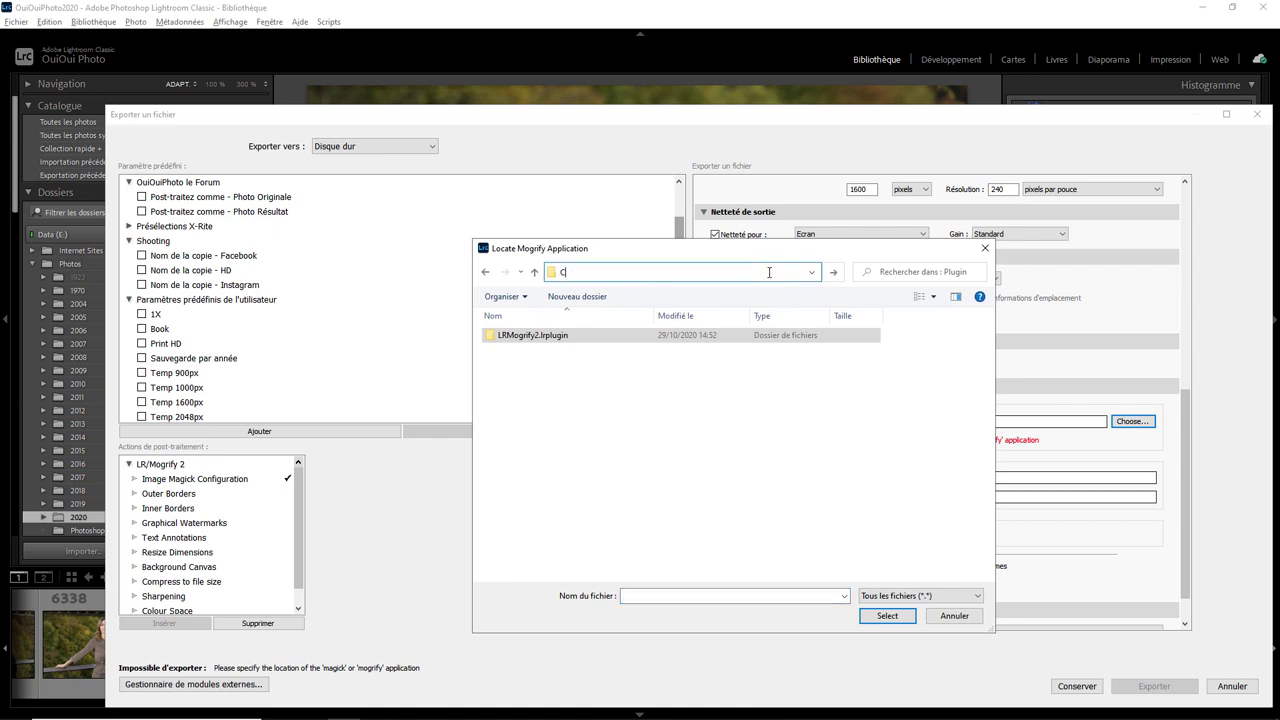
type(":\\Prog")
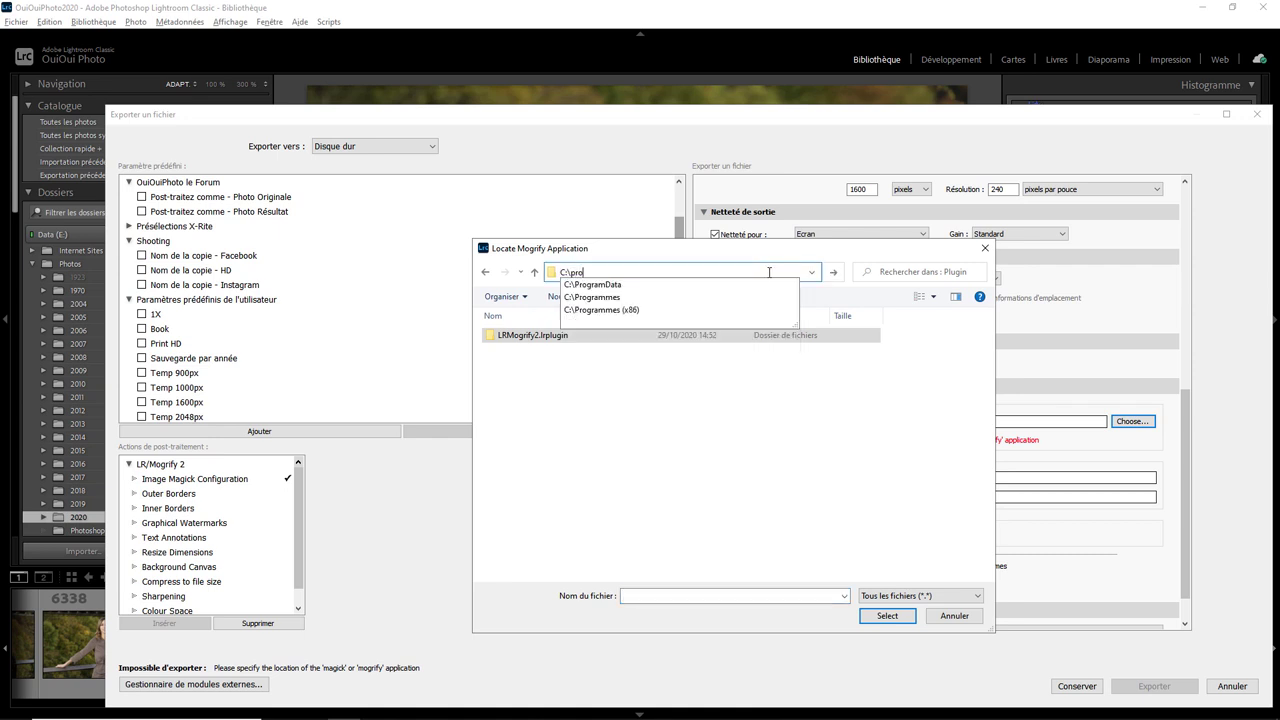
key("Down")
key("Down")
key("Return")
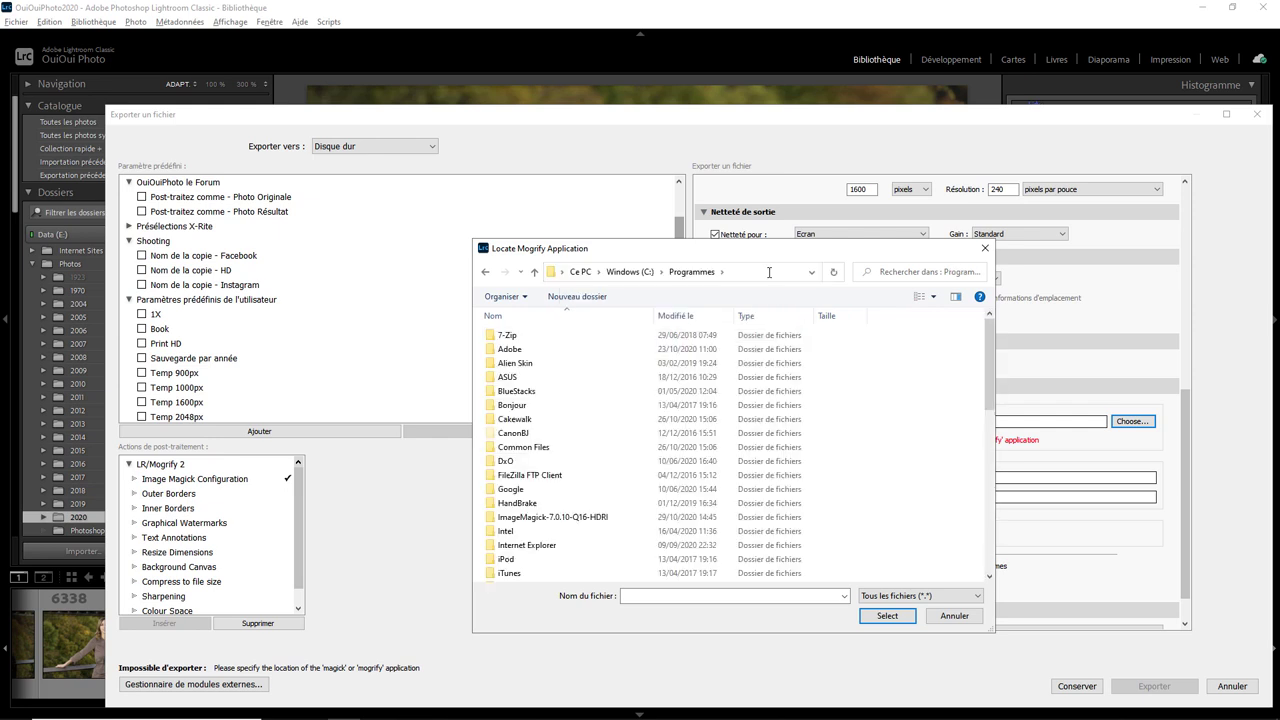
- Choose magick.exe inside ImageMagick-7.0.10-Q16-HDRI as the ImageMagick application
double_click(579, 519)
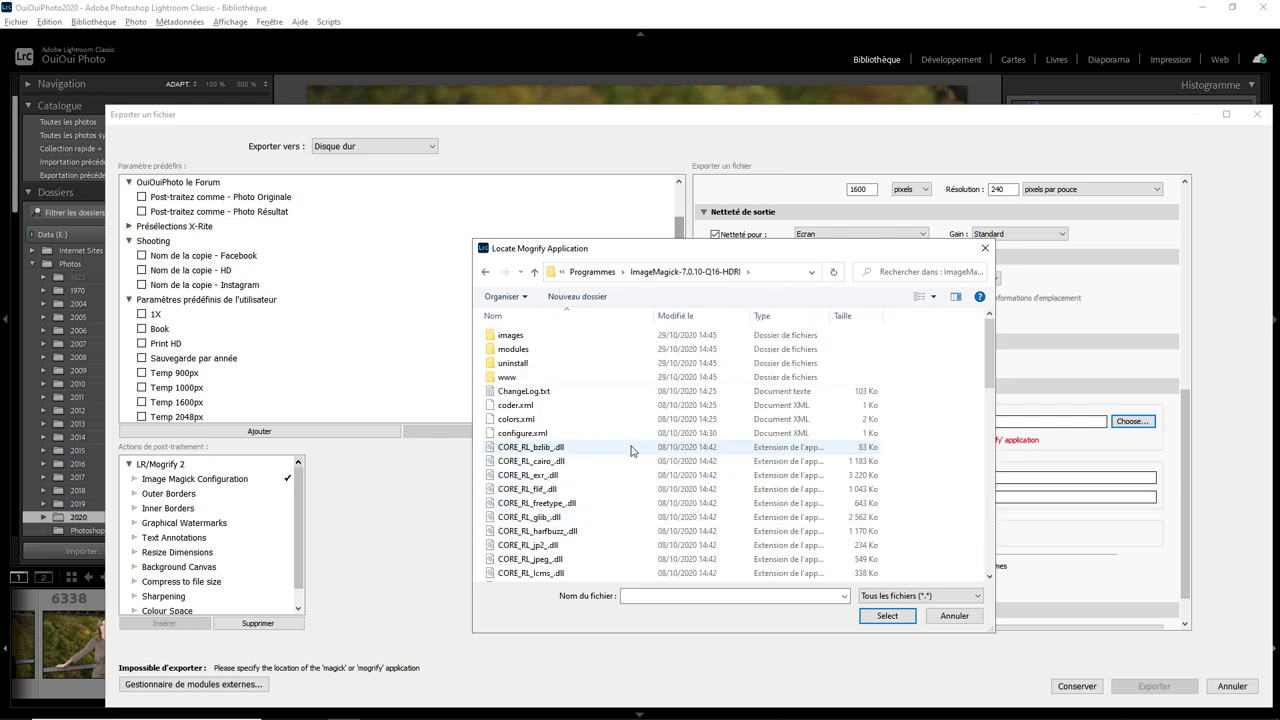
scroll(600, 515, "down", 1)
scroll(605, 505, "down", 11)
scroll(603, 502, "down", 1)
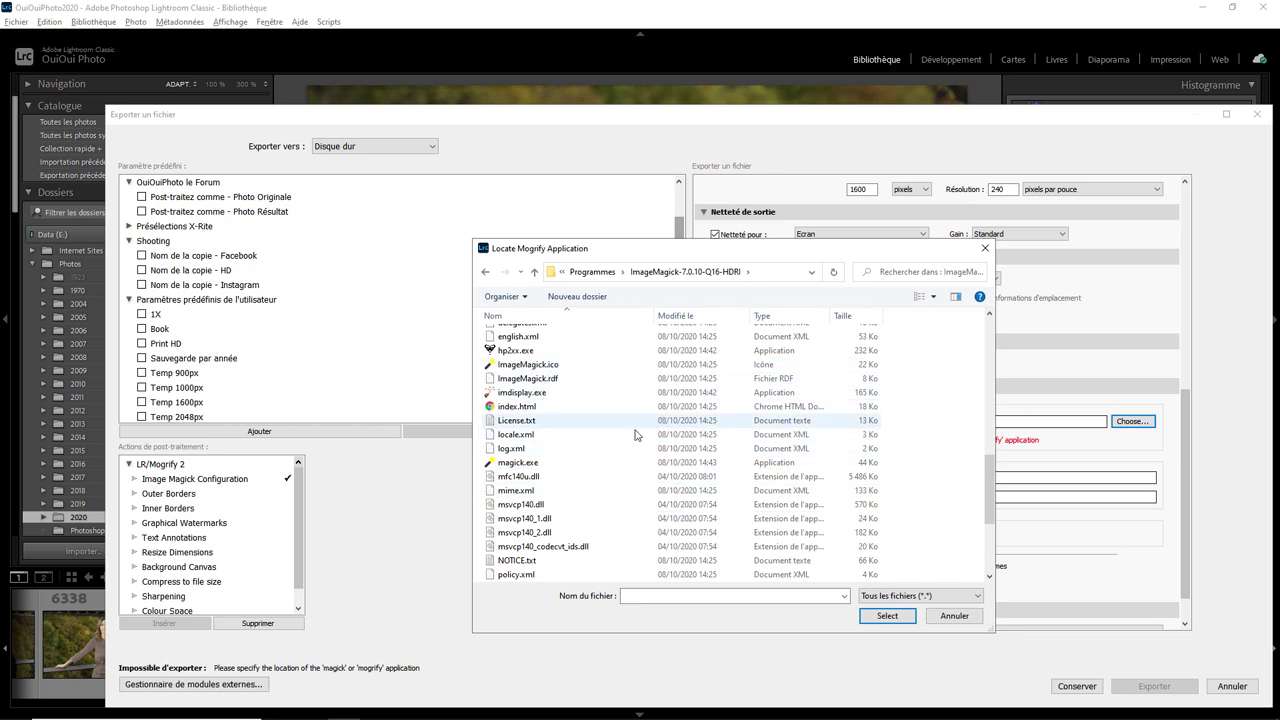
left_click(557, 466)
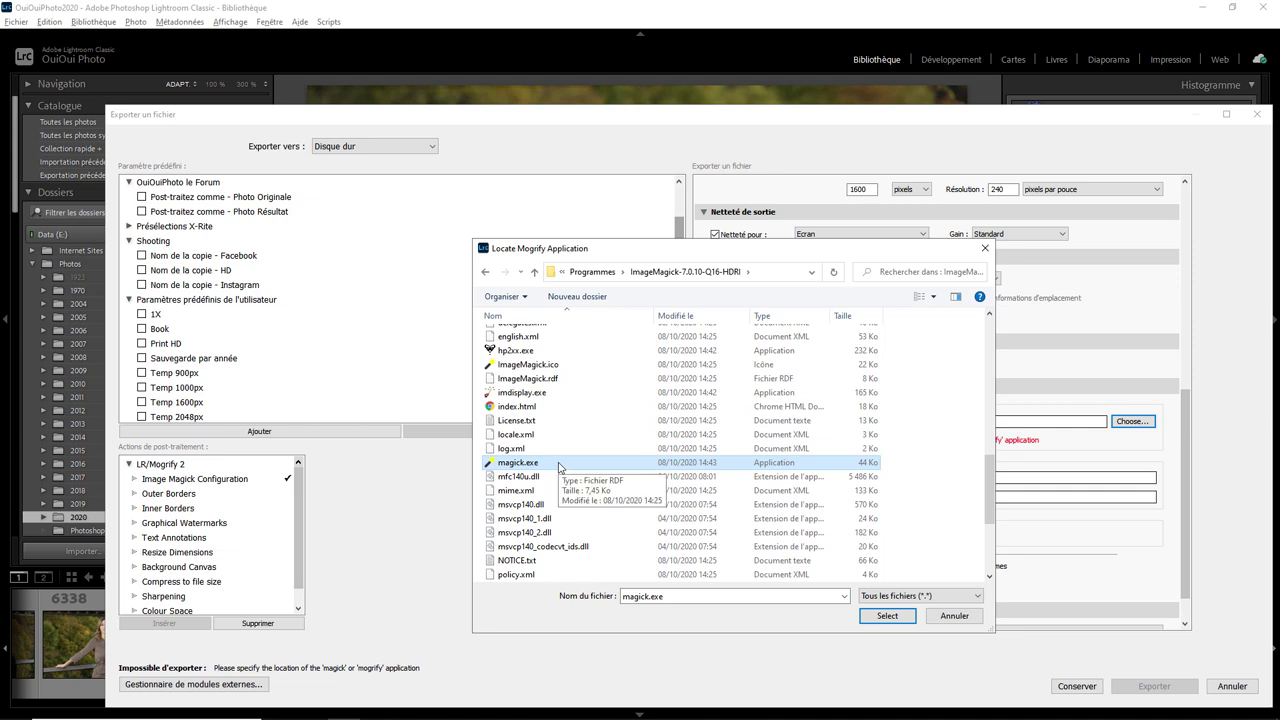
left_click(889, 615)
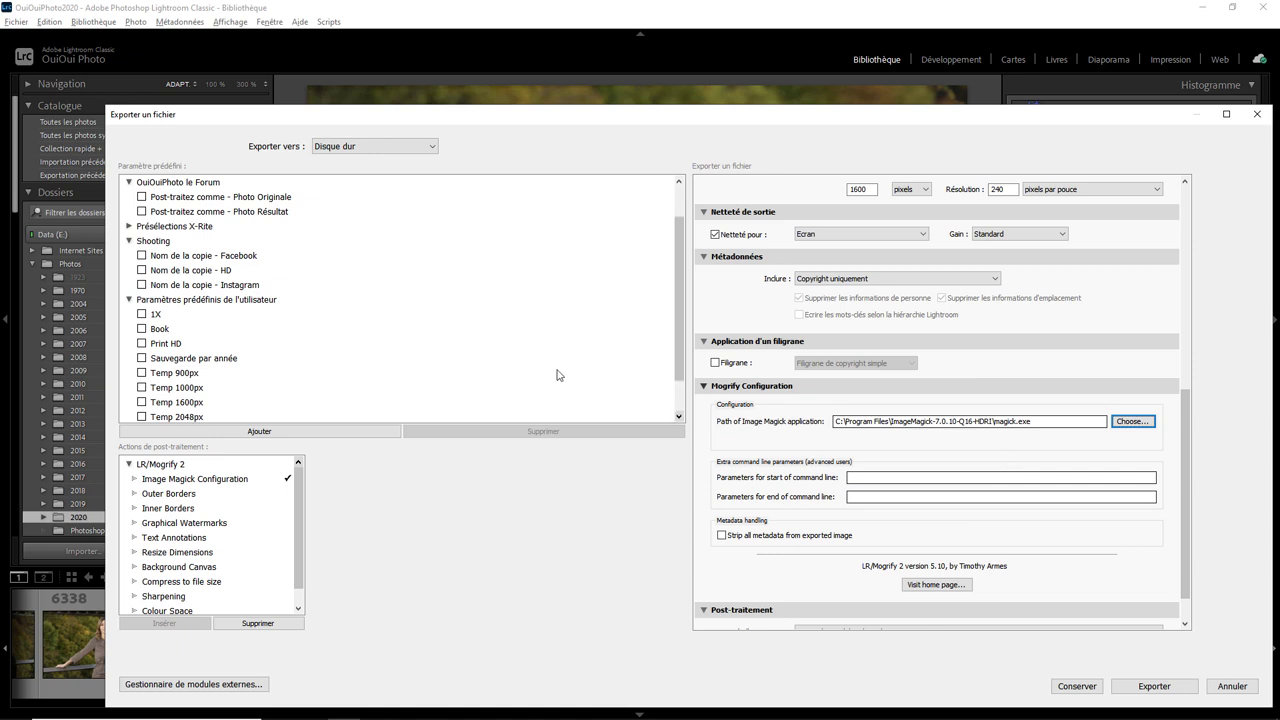
- Load the 'Nom de la copie - Instagram' preset and review its JPEG 80, 1080-pixel settings
mouse_move(677, 353)
left_mouse_down()
mouse_move(682, 395)
mouse_move(668, 280)
left_mouse_up()
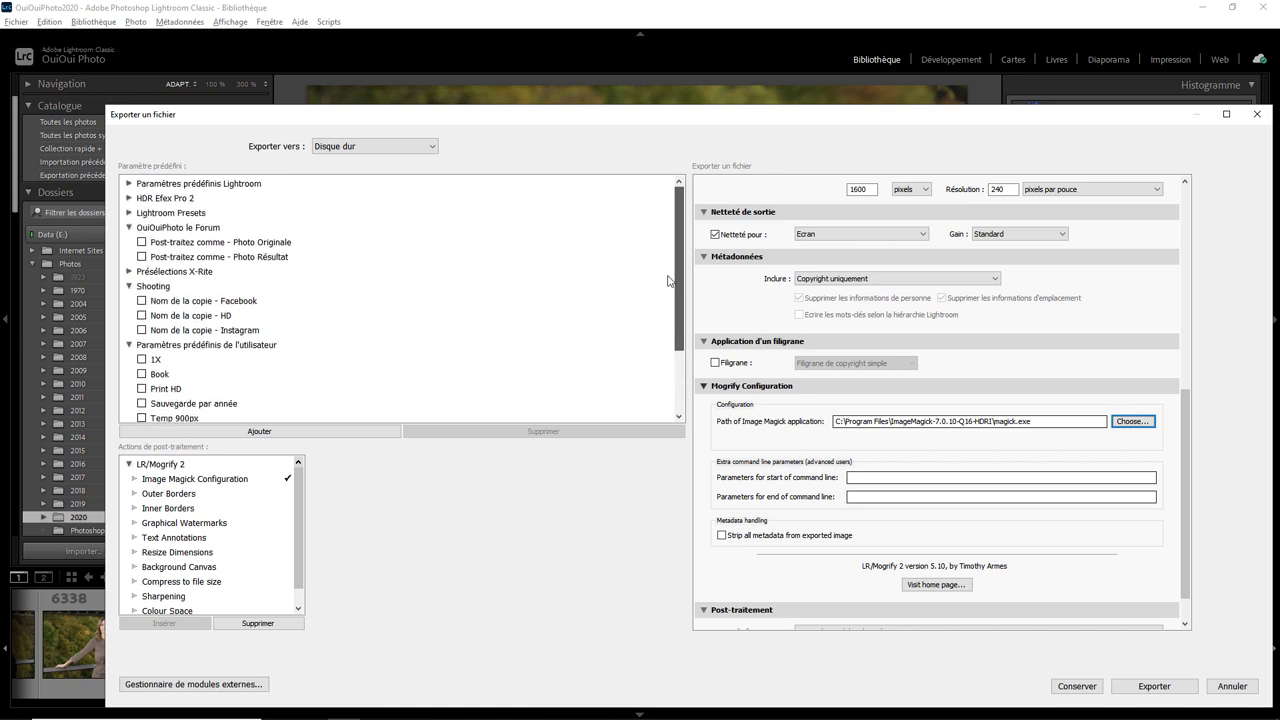
scroll(676, 320, "down", 1)
scroll(676, 320, "down", 1)
scroll(676, 320, "up", 1)
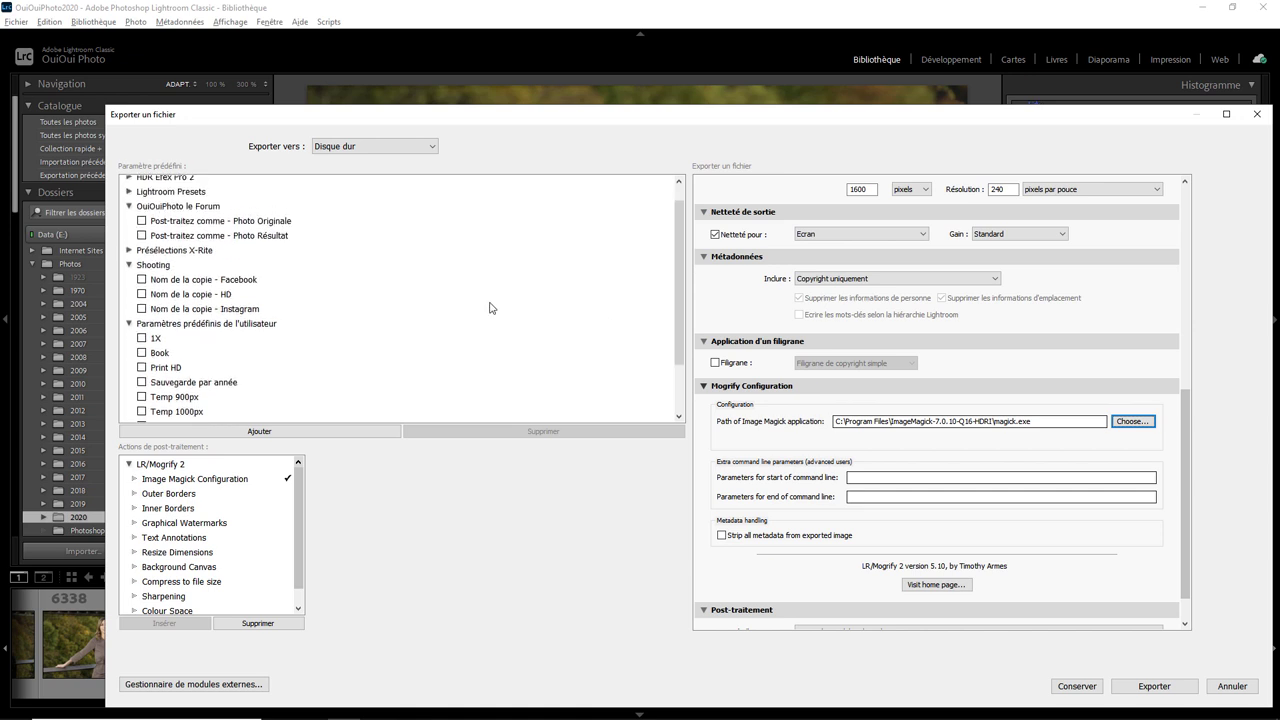
left_click(240, 312)
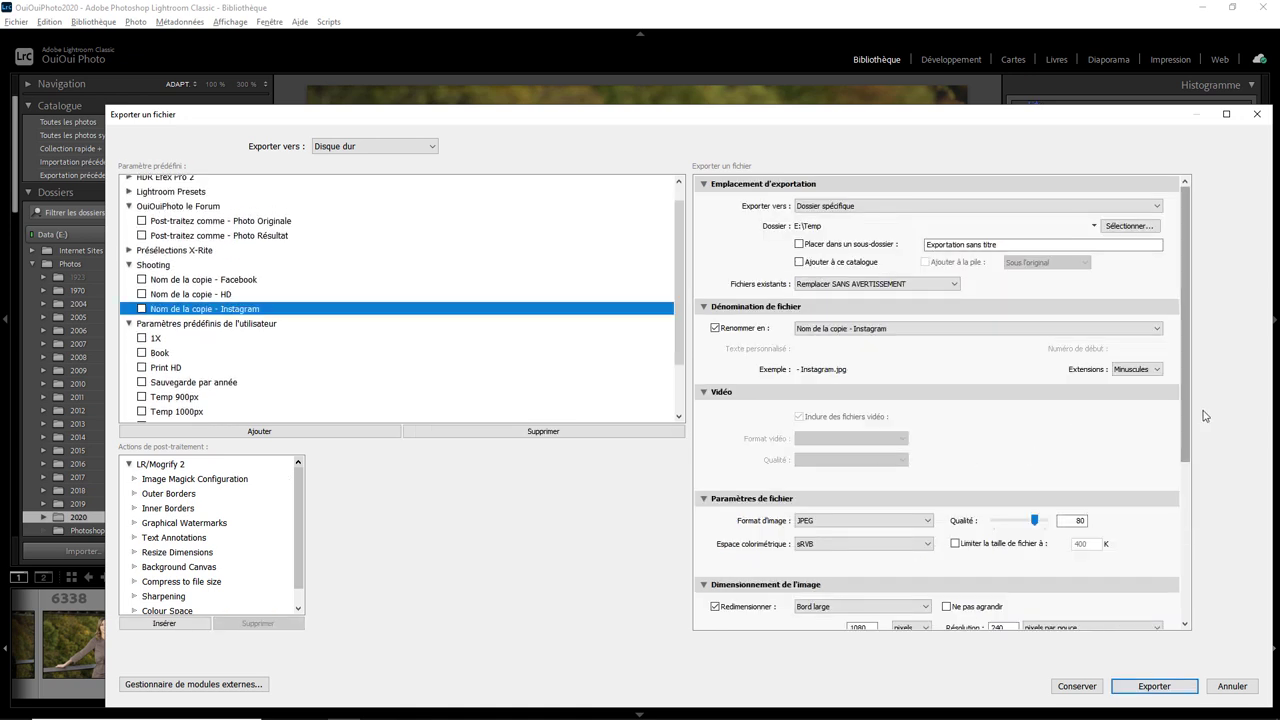
left_click_drag(1185, 410, 1188, 577)
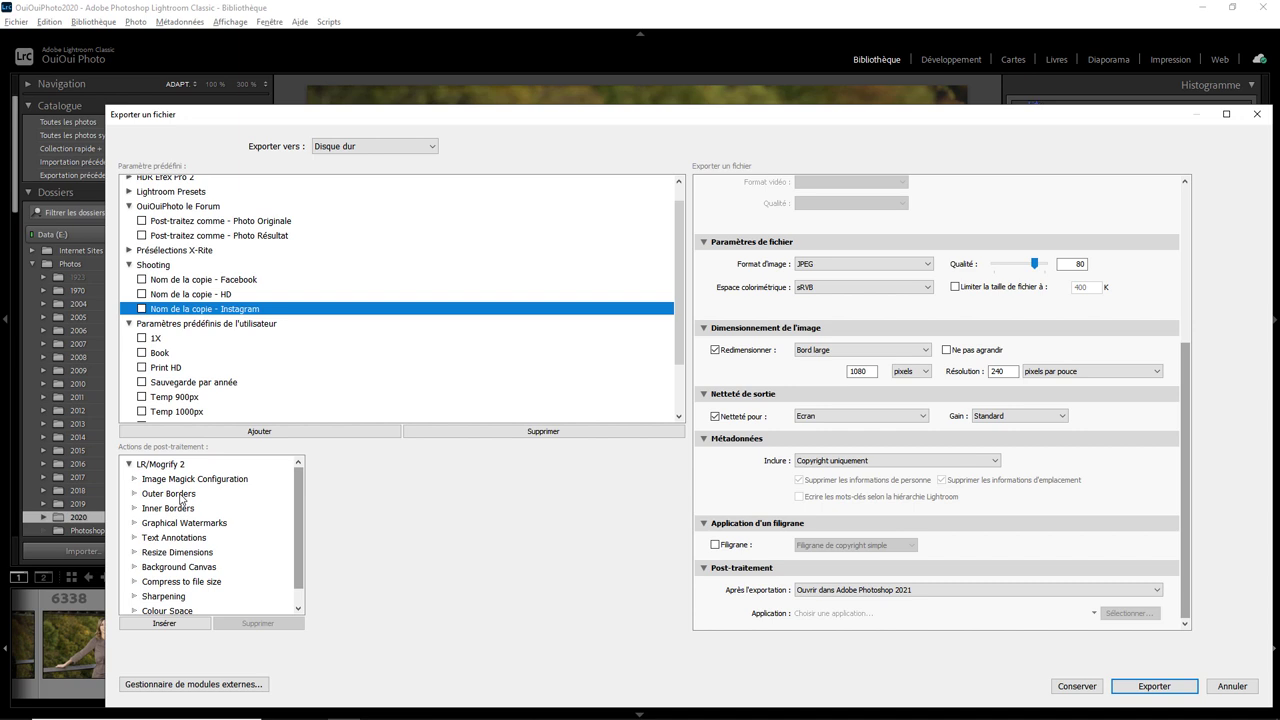
- Add the Outer Borders action with a new border entry allowing different side sizes
left_click(181, 495)
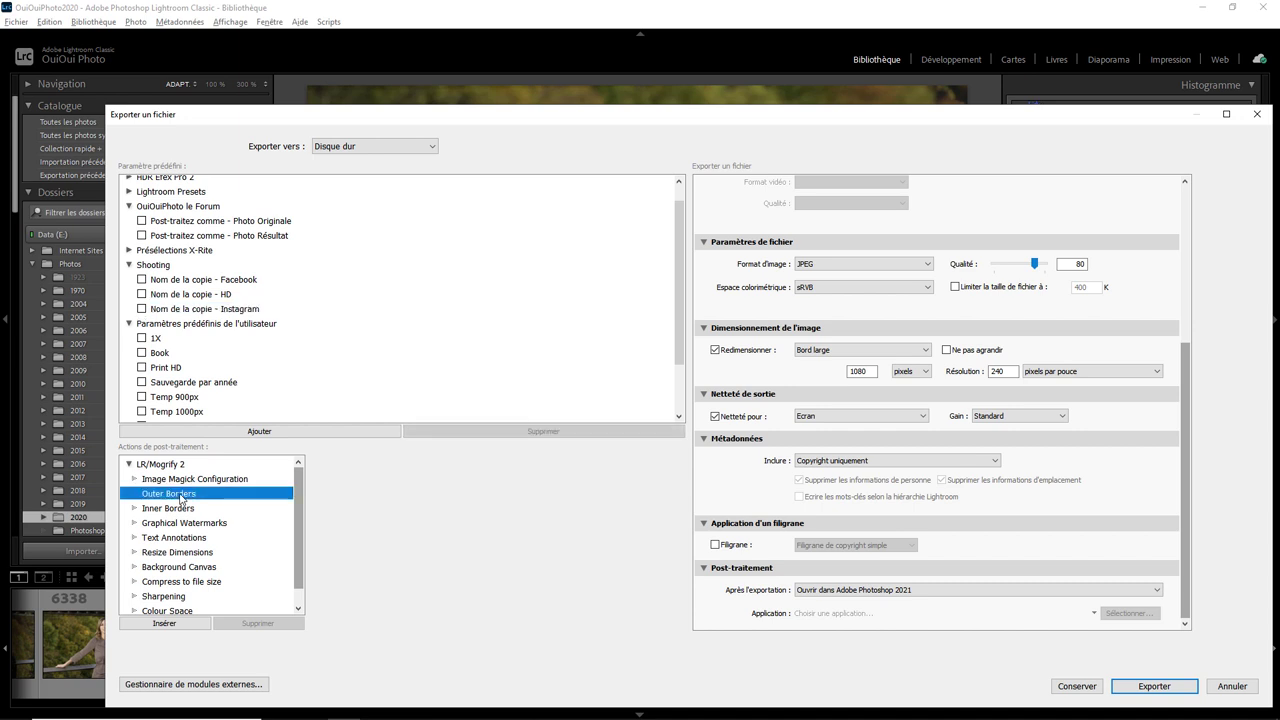
left_click(180, 625)
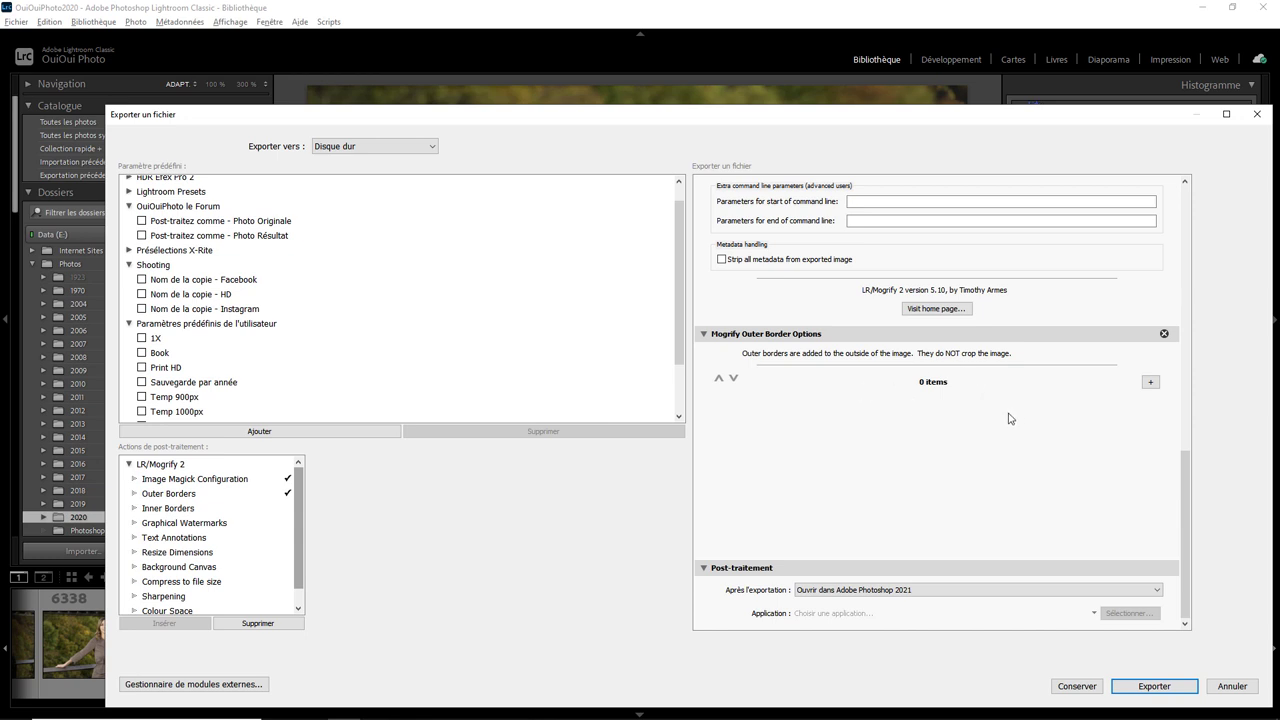
left_click(1151, 384)
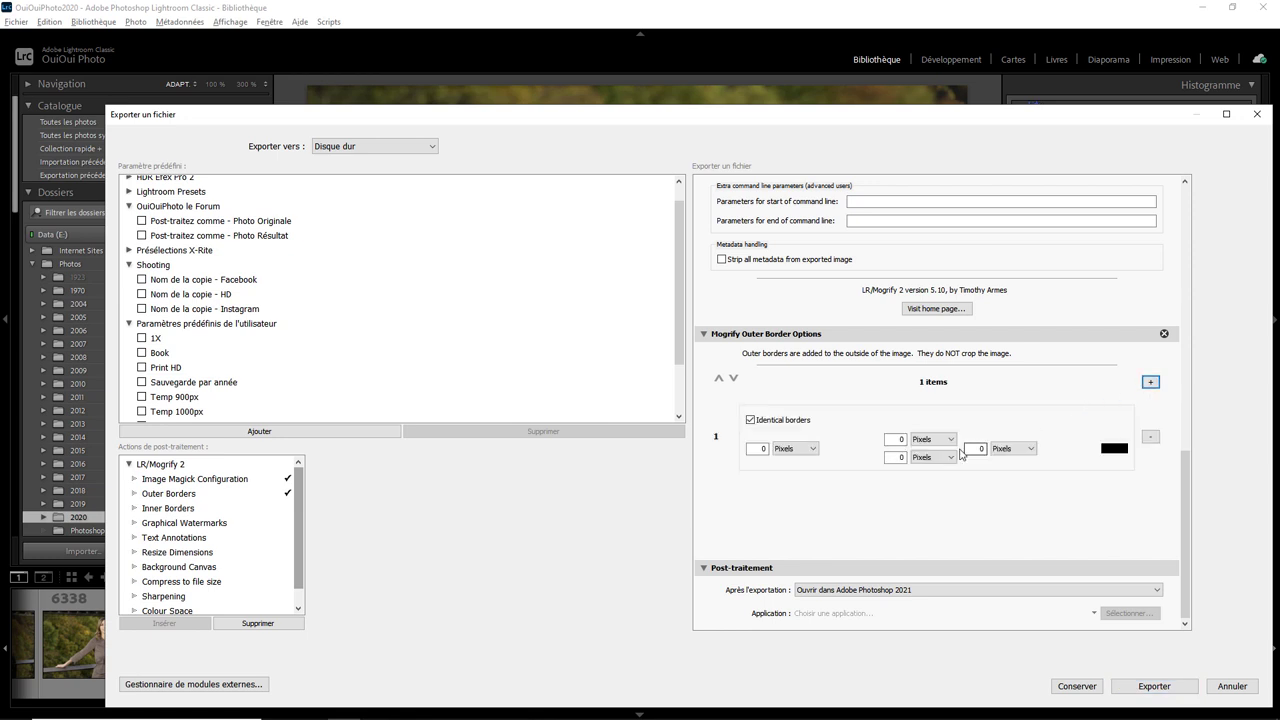
left_click(782, 424)
left_click(950, 443)
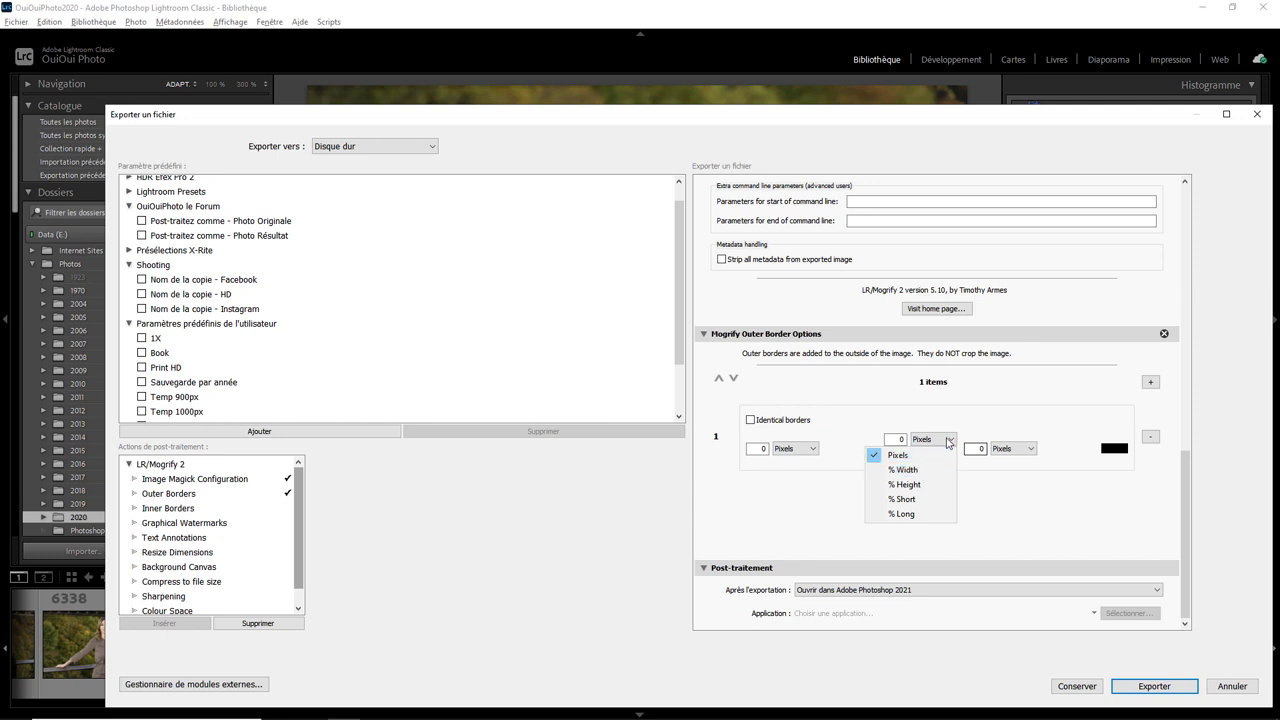
left_click(948, 442)
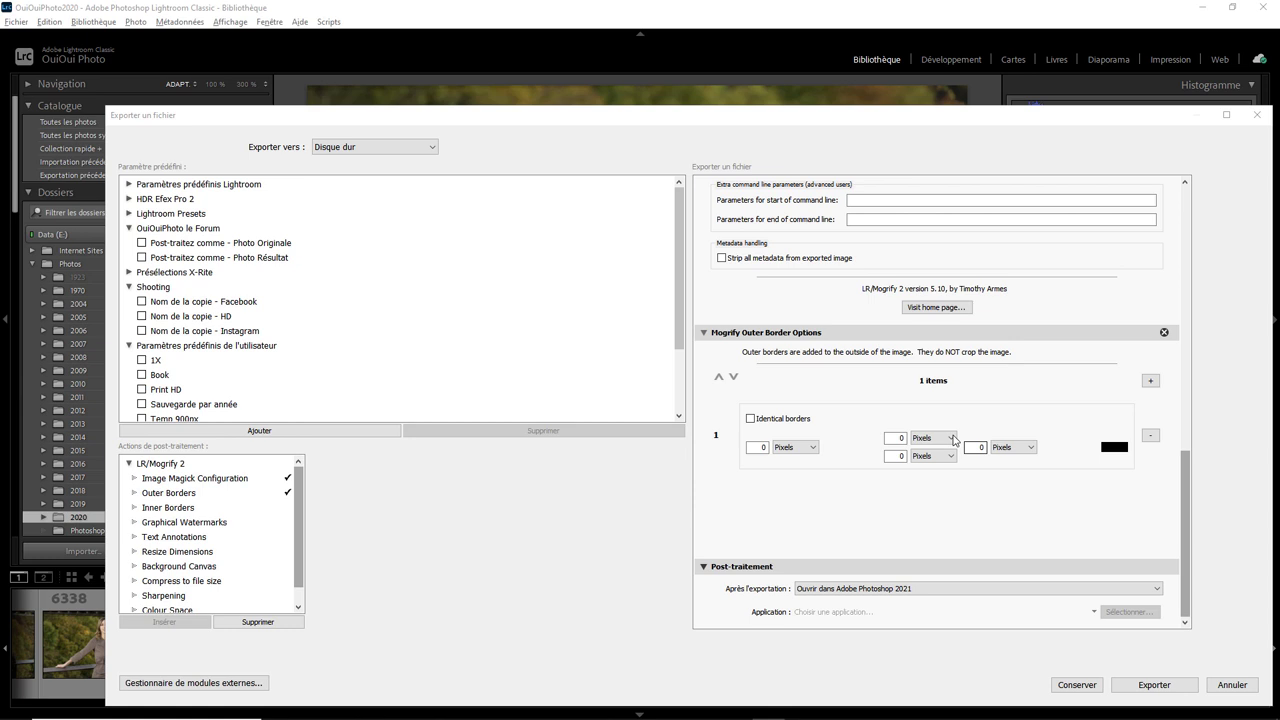
- Set the top and bottom borders to 25 % Height and start a new preset
left_click(953, 438)
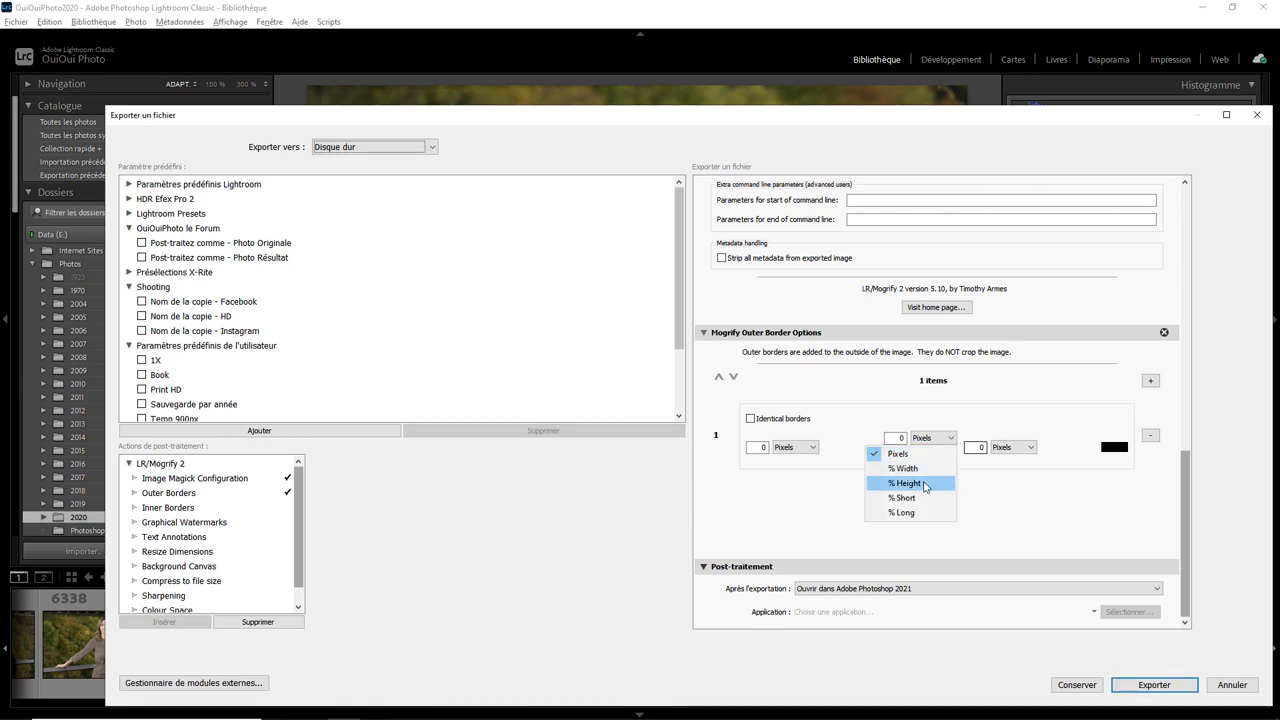
left_click(914, 480)
left_click(899, 438)
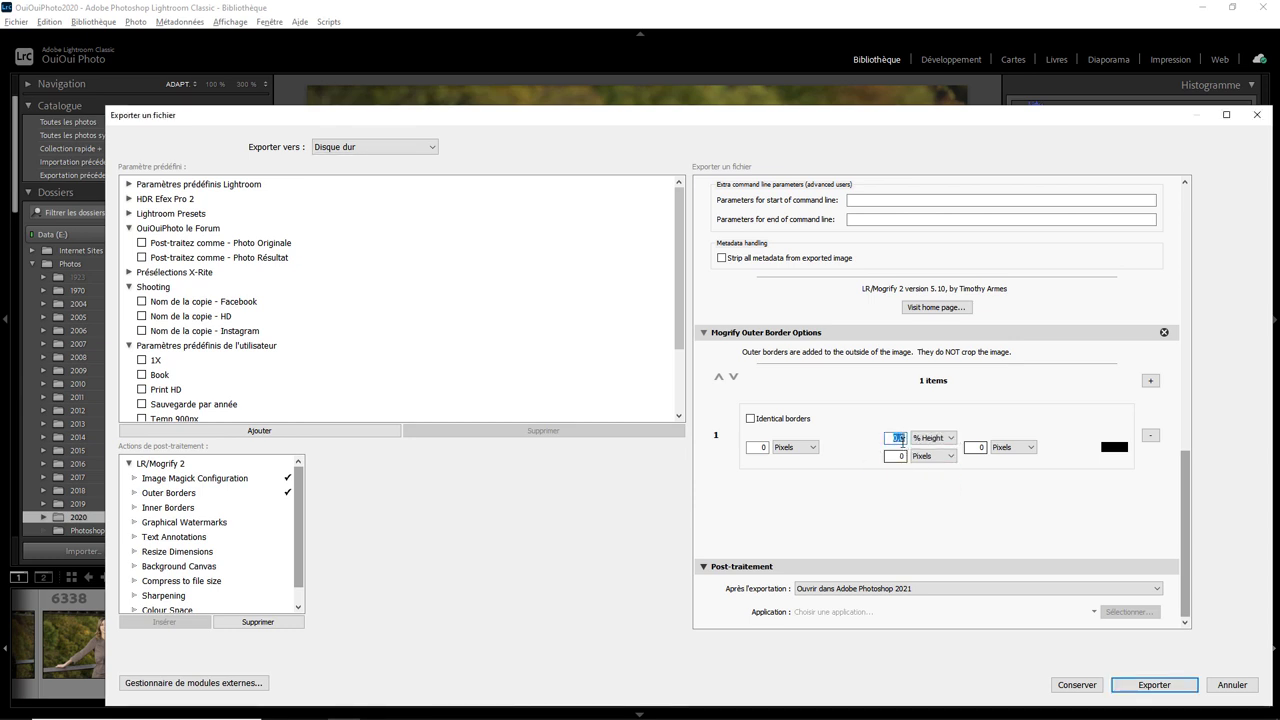
type("25")
left_click(952, 456)
left_click(913, 498)
key("Tab")
type("25")
left_click(762, 447)
left_click(278, 432)
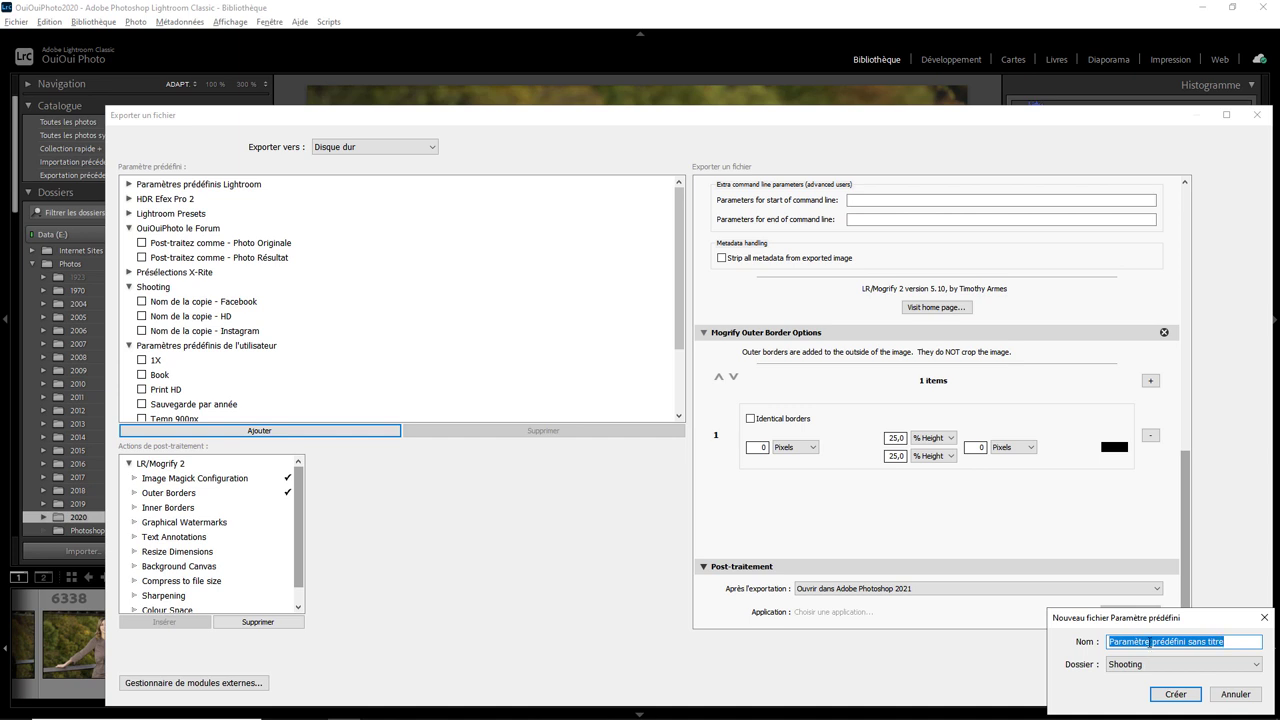
- Save the settings as preset 'Insta Test 1' under Shooting and export the photo
type("Insta Test")
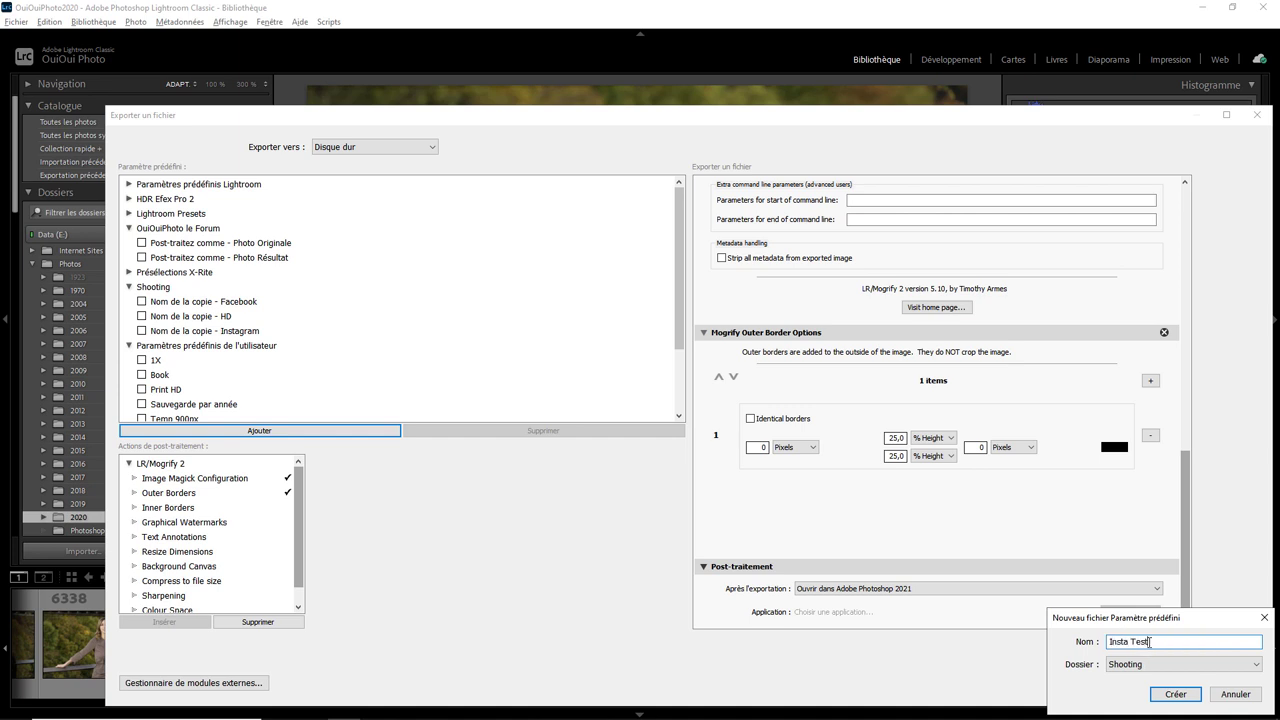
type(" 1")
left_click(1176, 694)
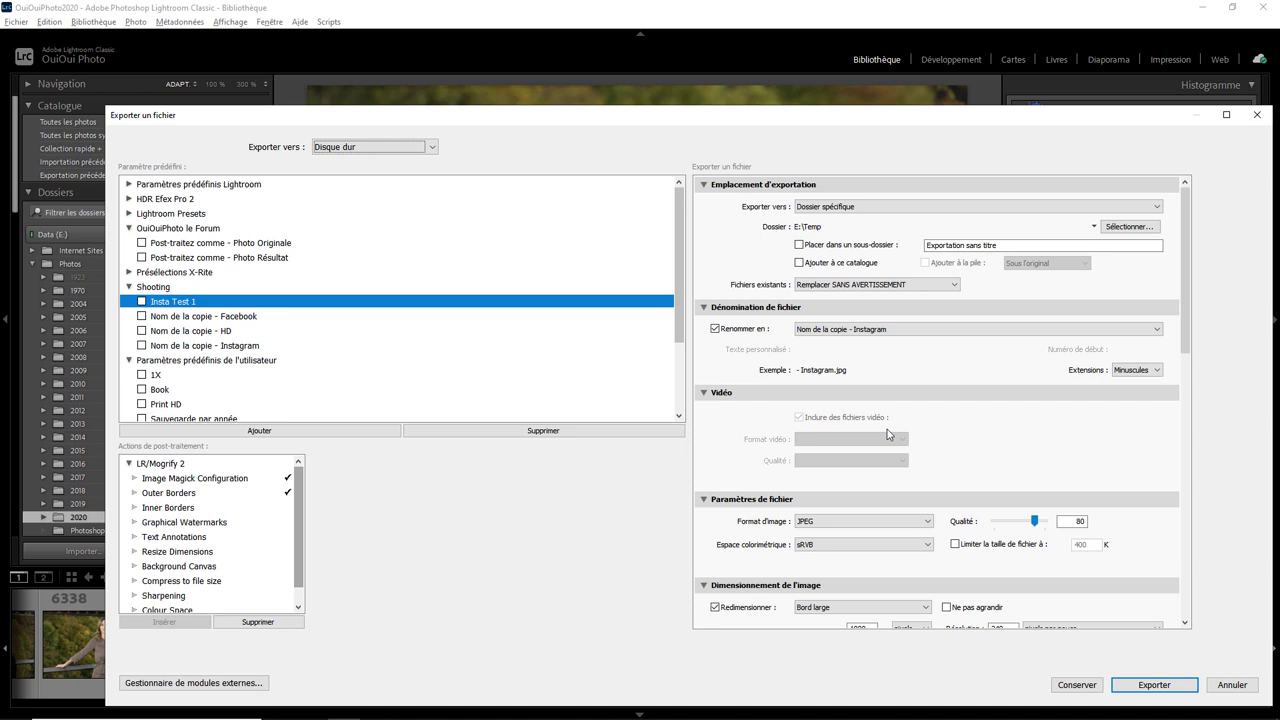
left_click(1155, 685)
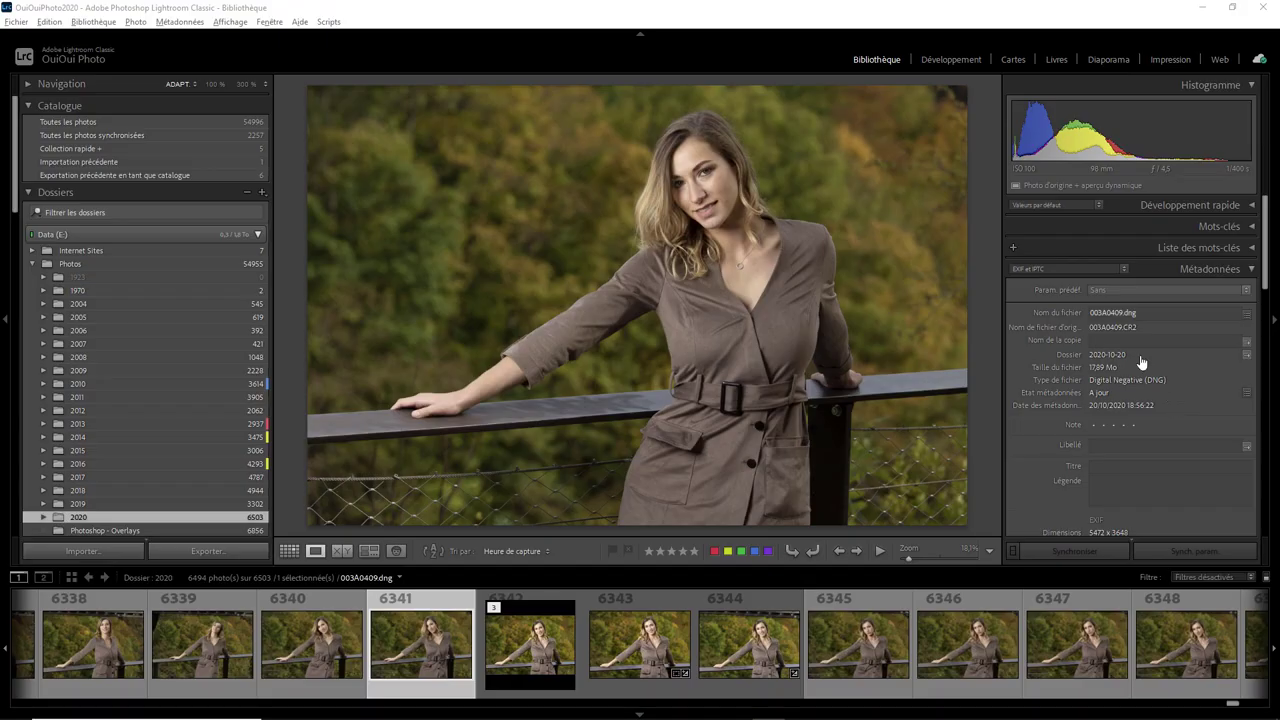
- Change the photo's copy name so it ends in 03-14-test instead of 03-13
left_click(1120, 341)
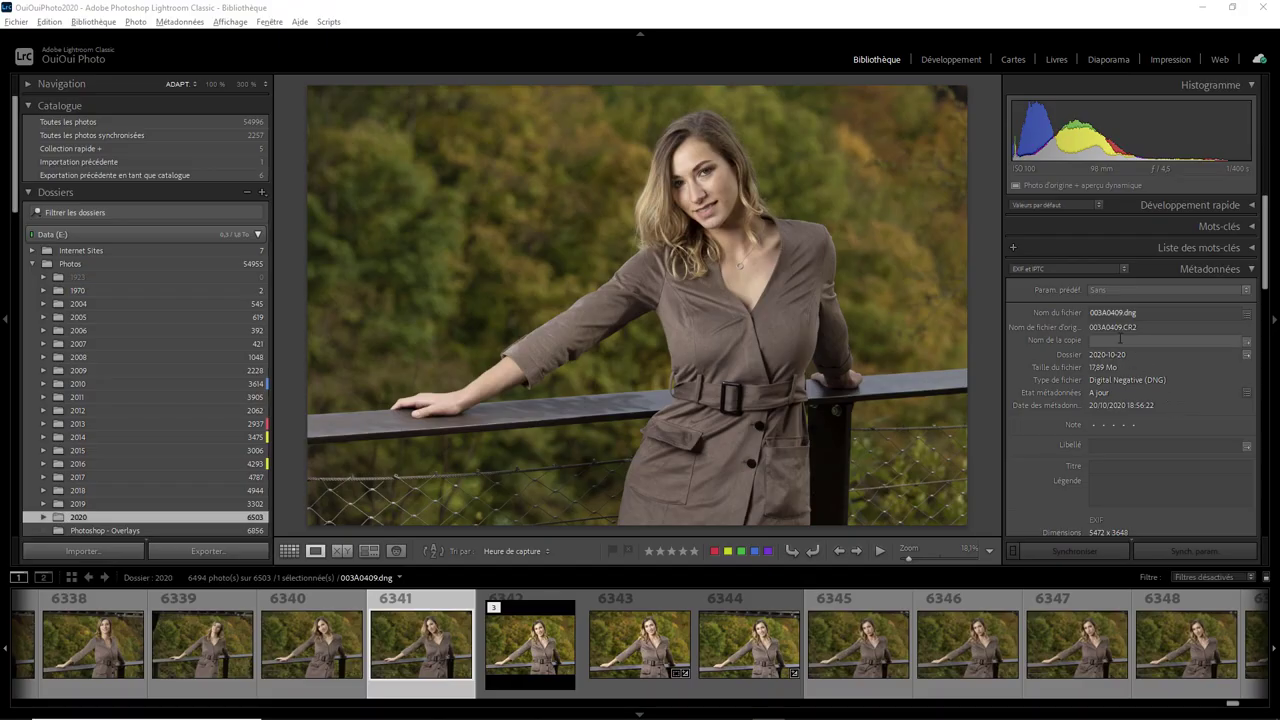
type("Alice-03-13")
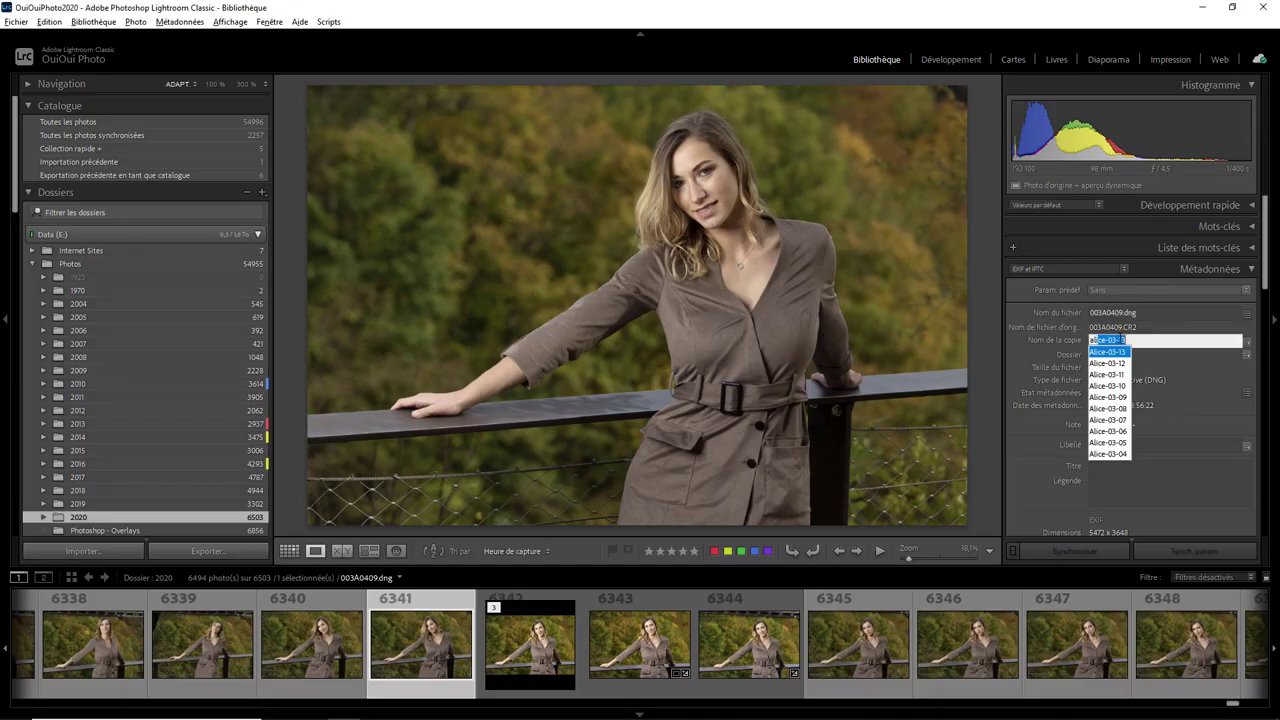
key("Right")
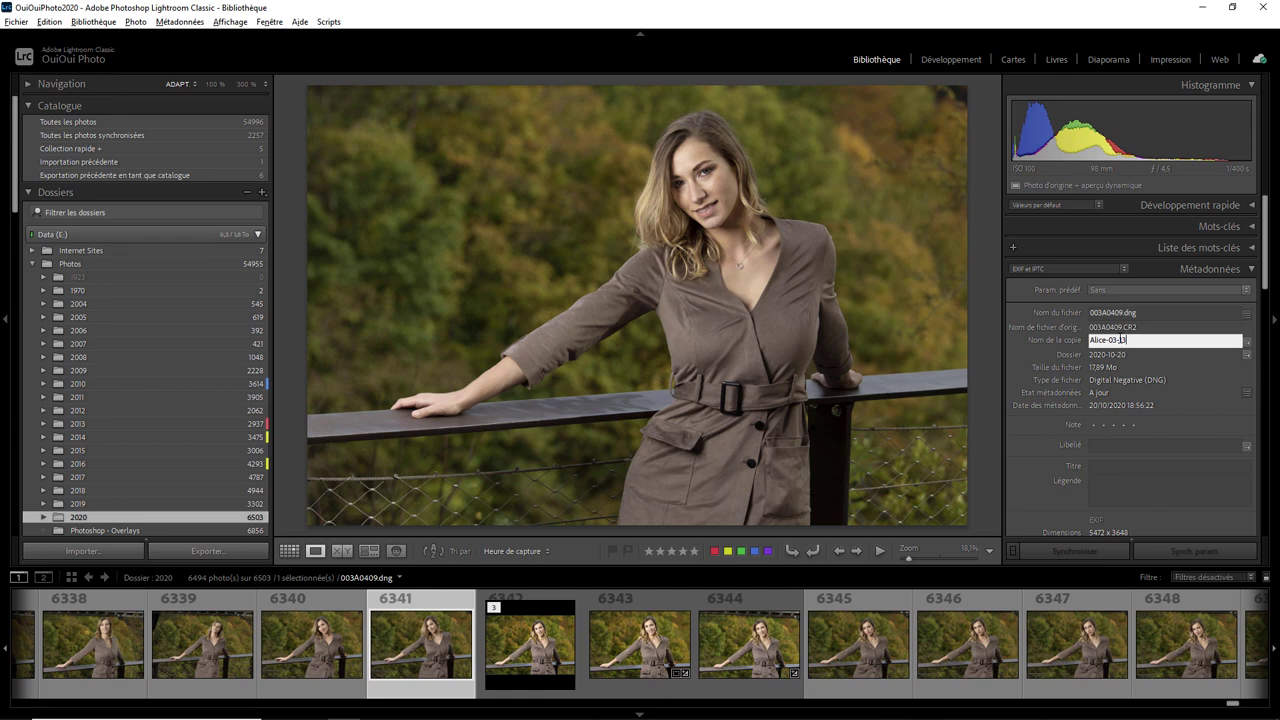
key("BackSpace")
type("4-")
type("test")
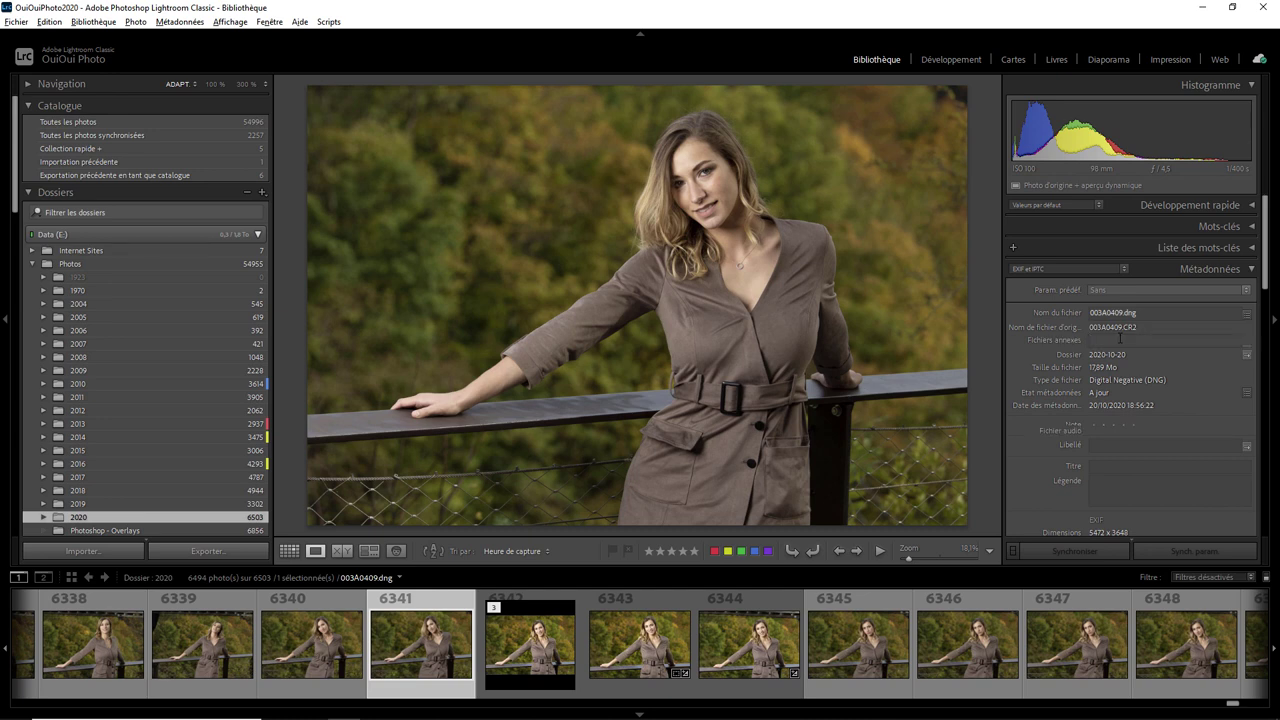
key("Return")
right_click(433, 644)
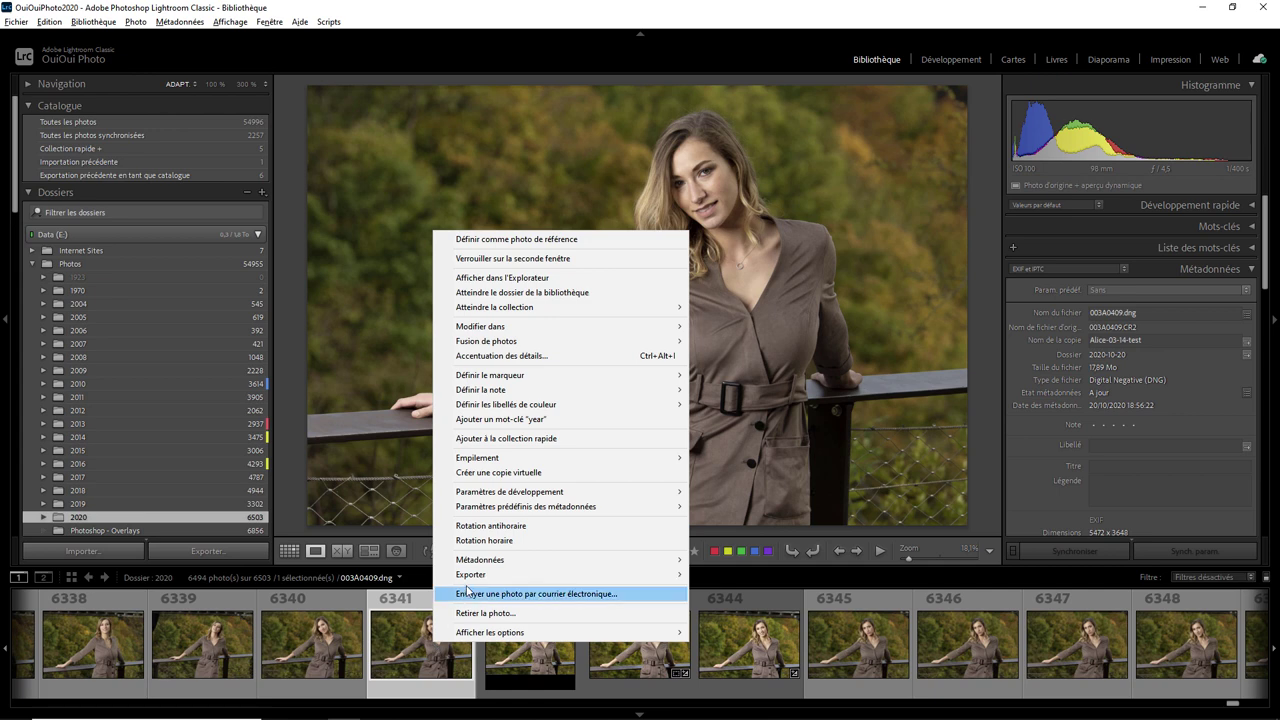
- Batch-export the photo using the Insta Test 1, Facebook and HD presets together
mouse_move(470, 574)
left_click(753, 57)
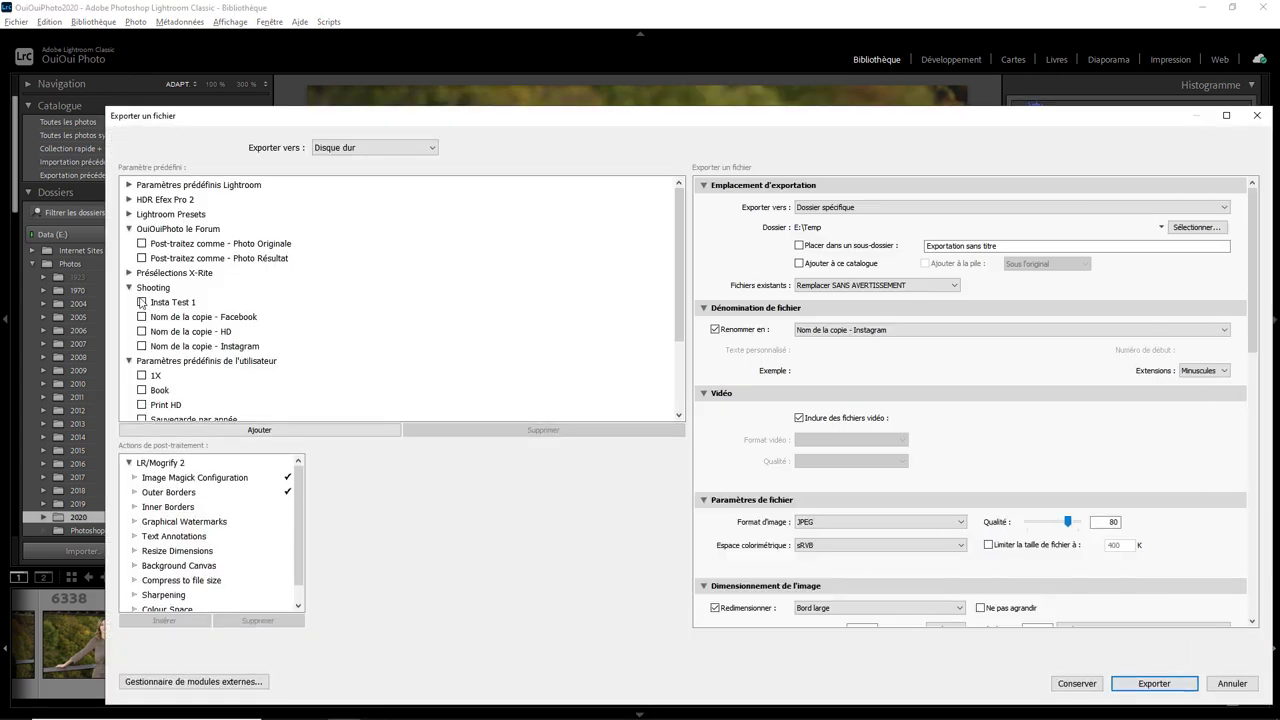
left_click(141, 302)
left_click(141, 317)
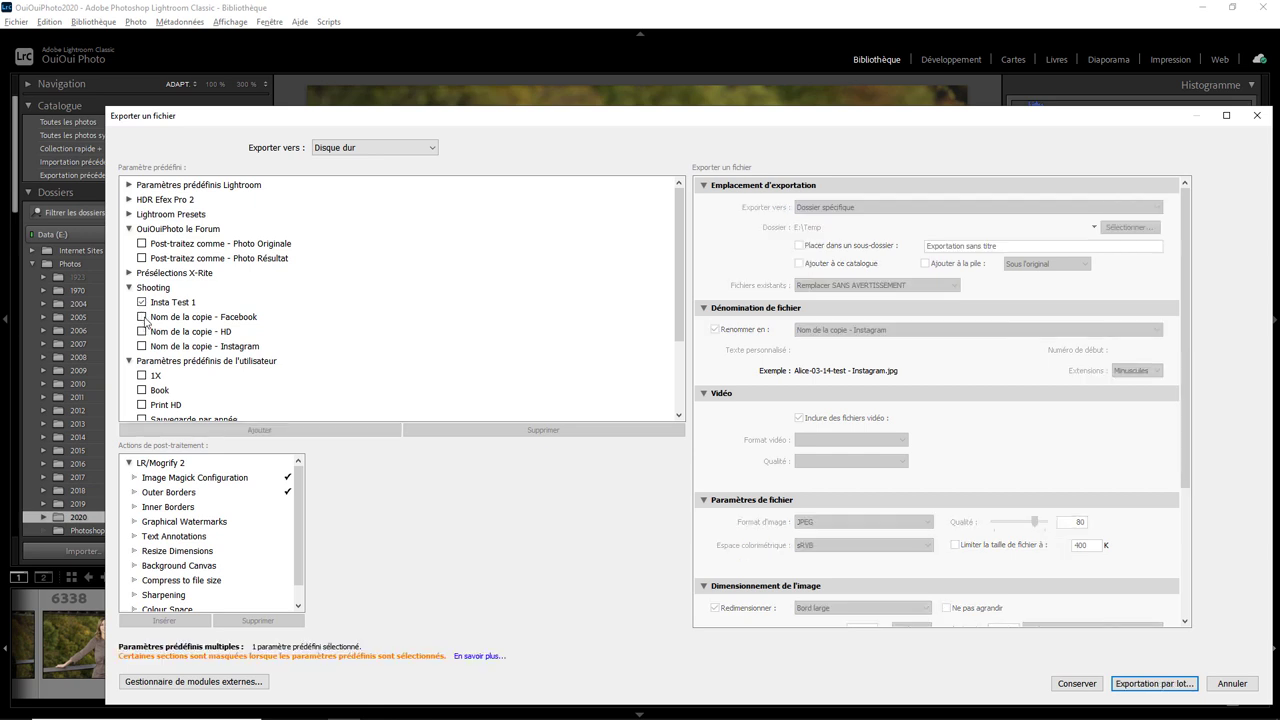
left_click(141, 331)
left_click(1160, 690)
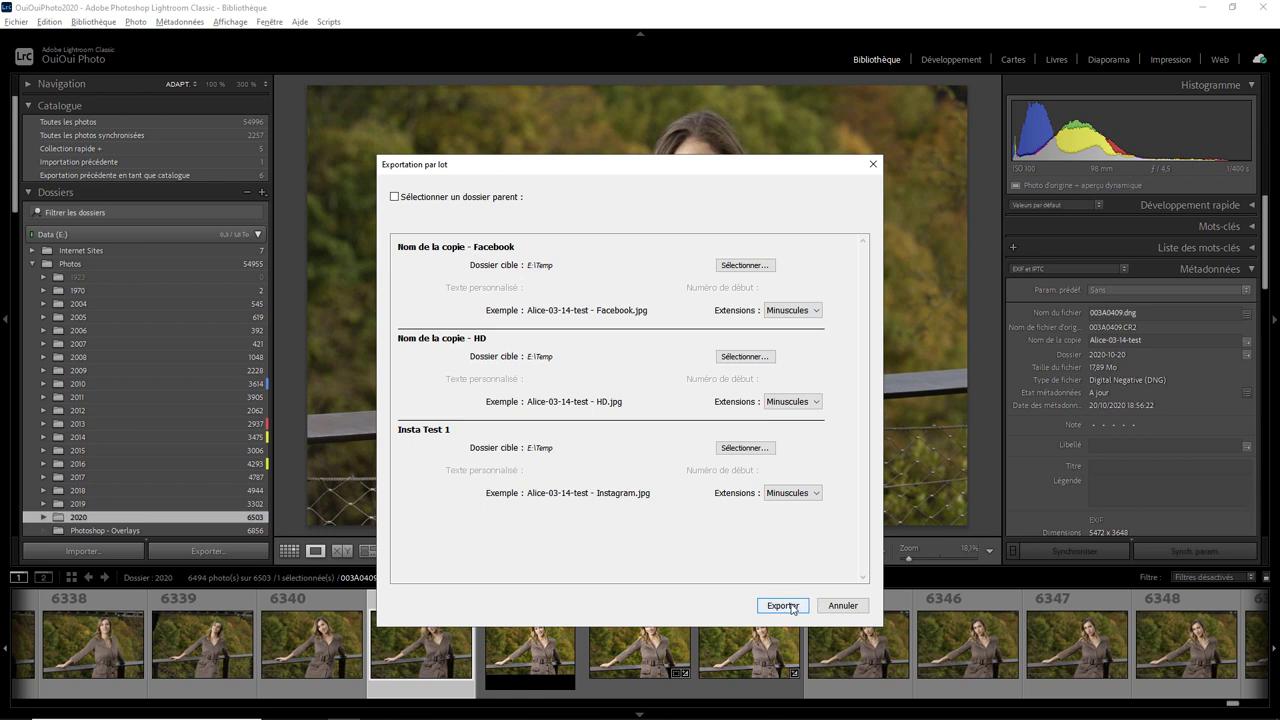
left_click(782, 606)
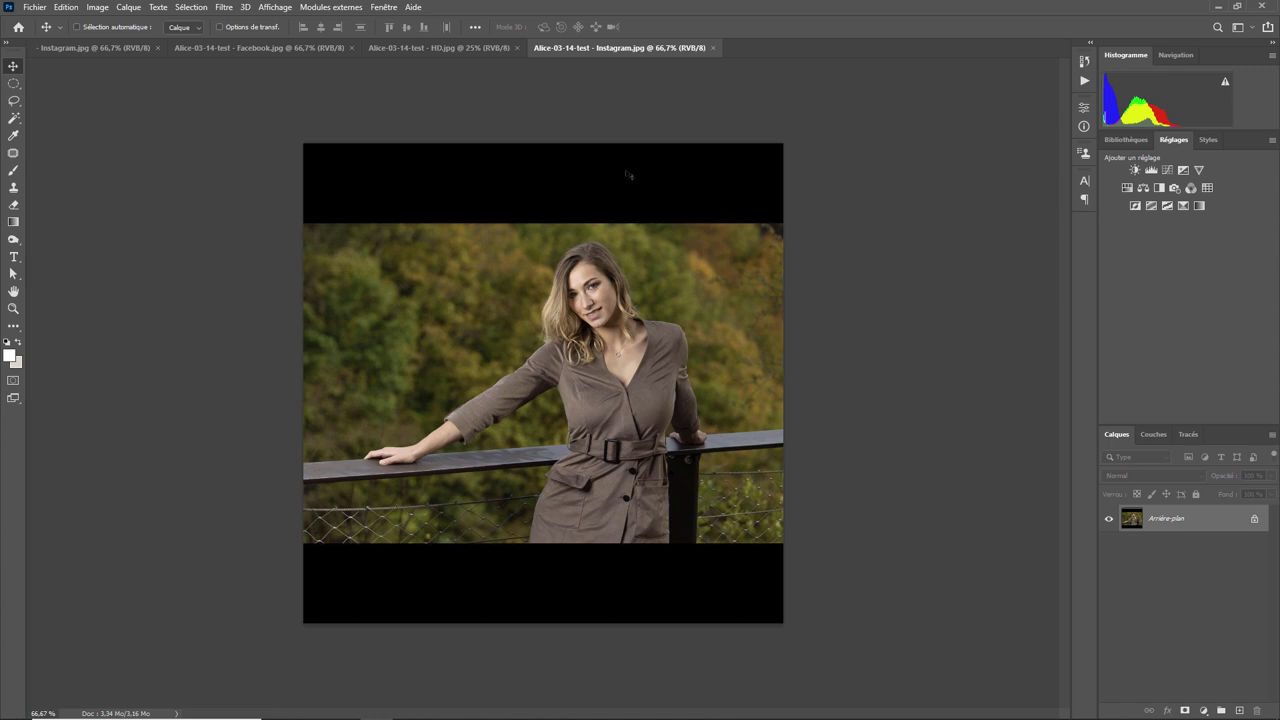
- Check the exported image's pixel dimensions in Image Size, then view the HD copy
left_click(66, 7)
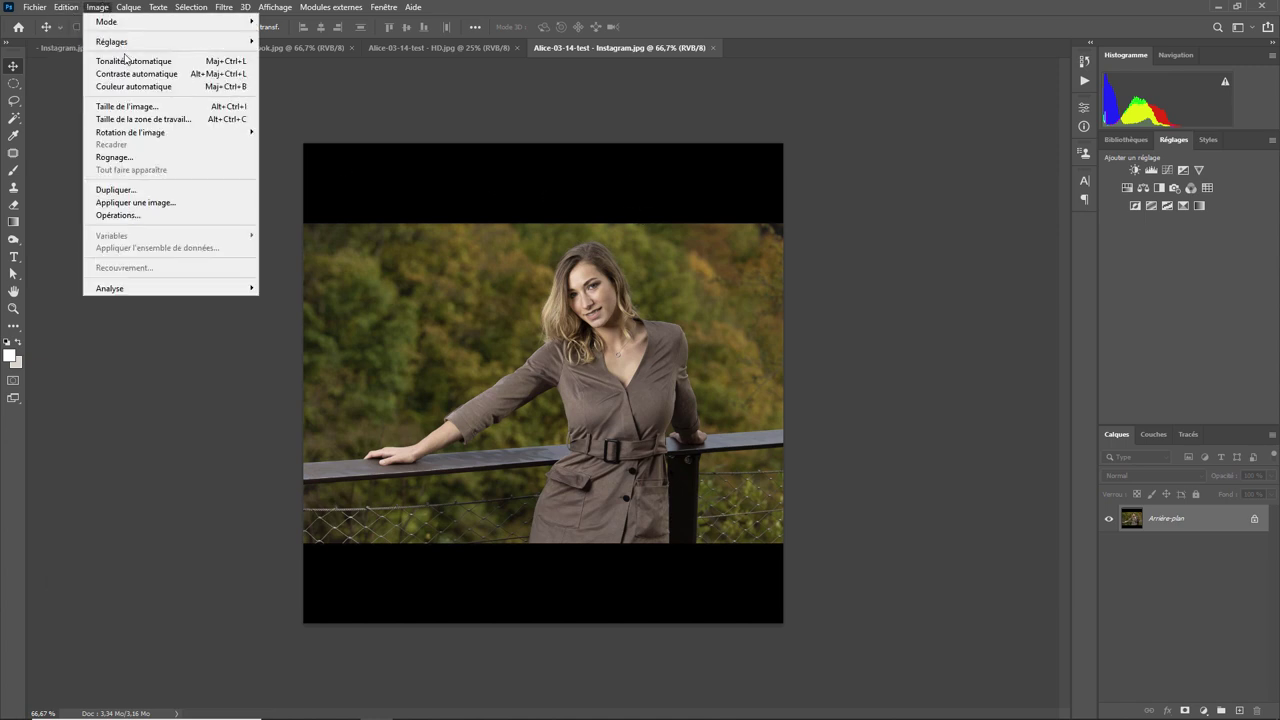
left_click(110, 108)
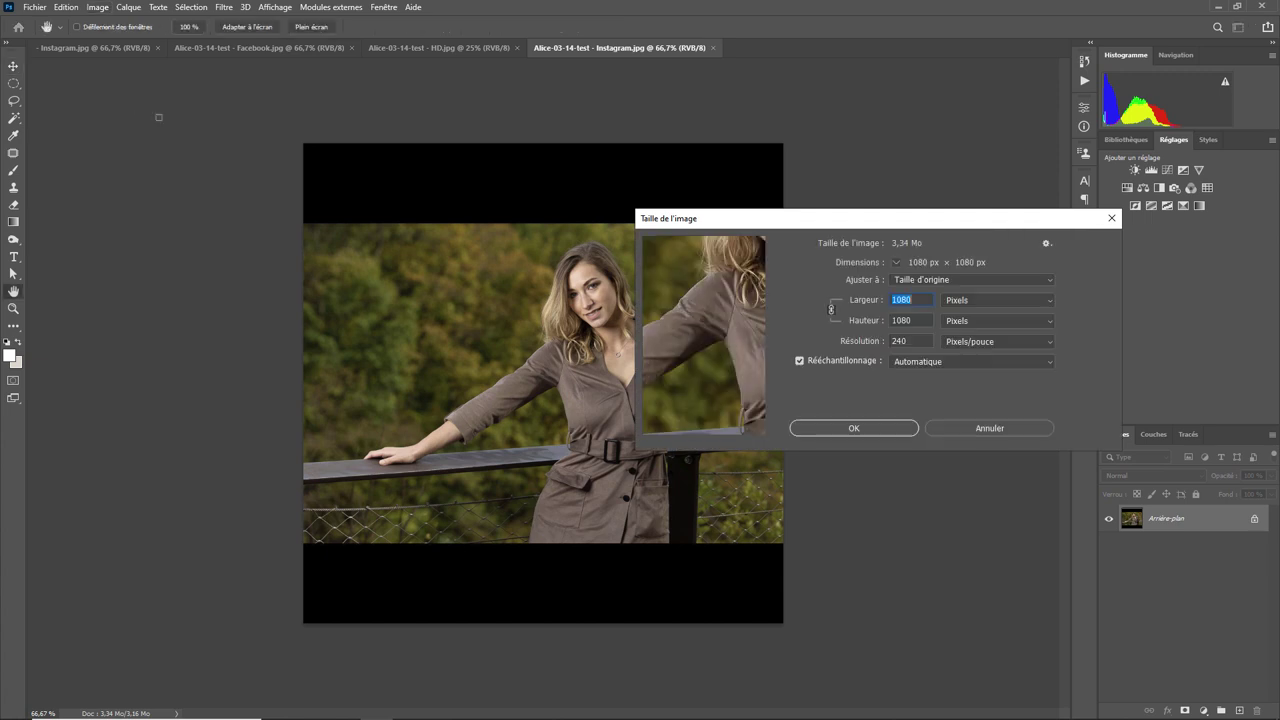
left_click(980, 423)
left_click(464, 46)
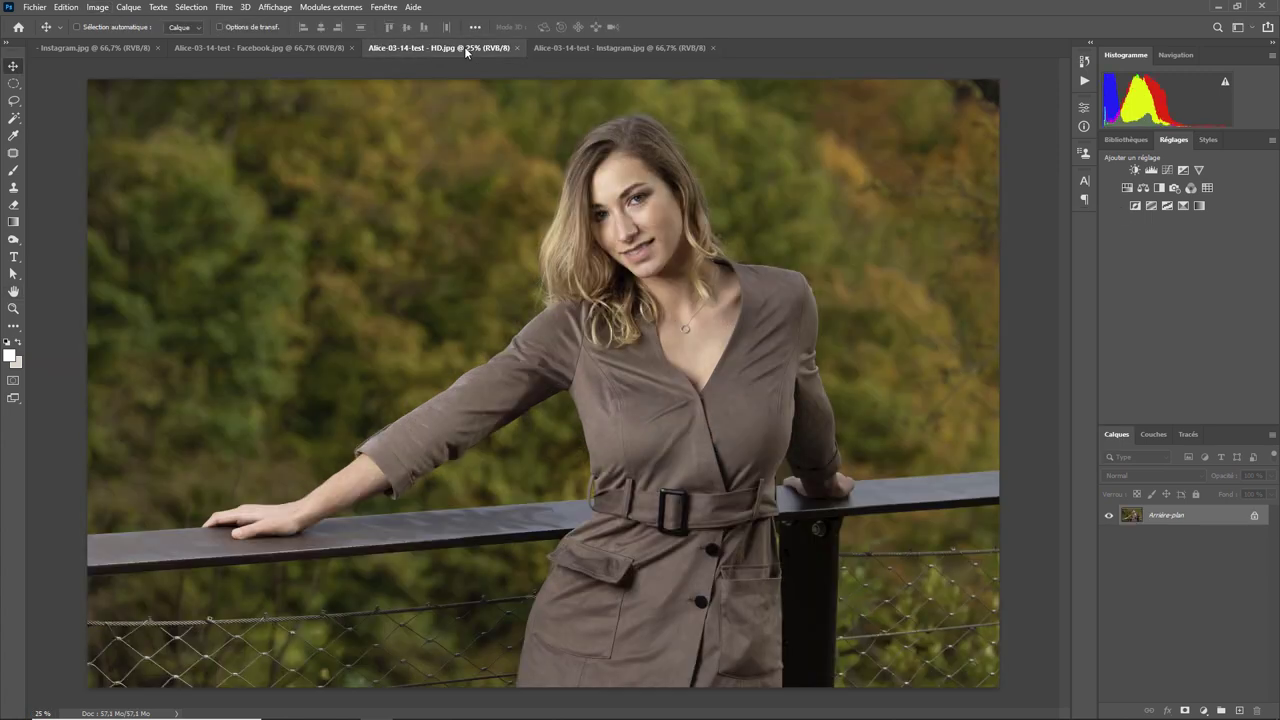
scroll(743, 261, "up", 3)
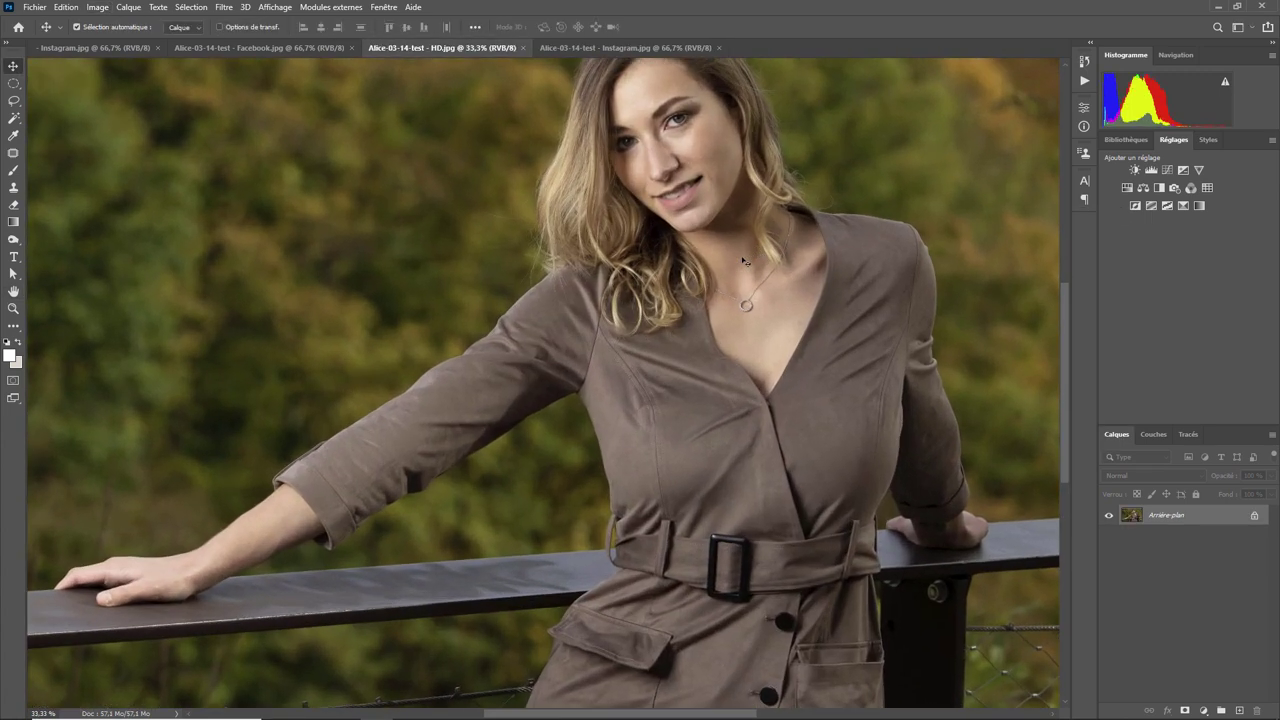
scroll(743, 261, "down", 3)
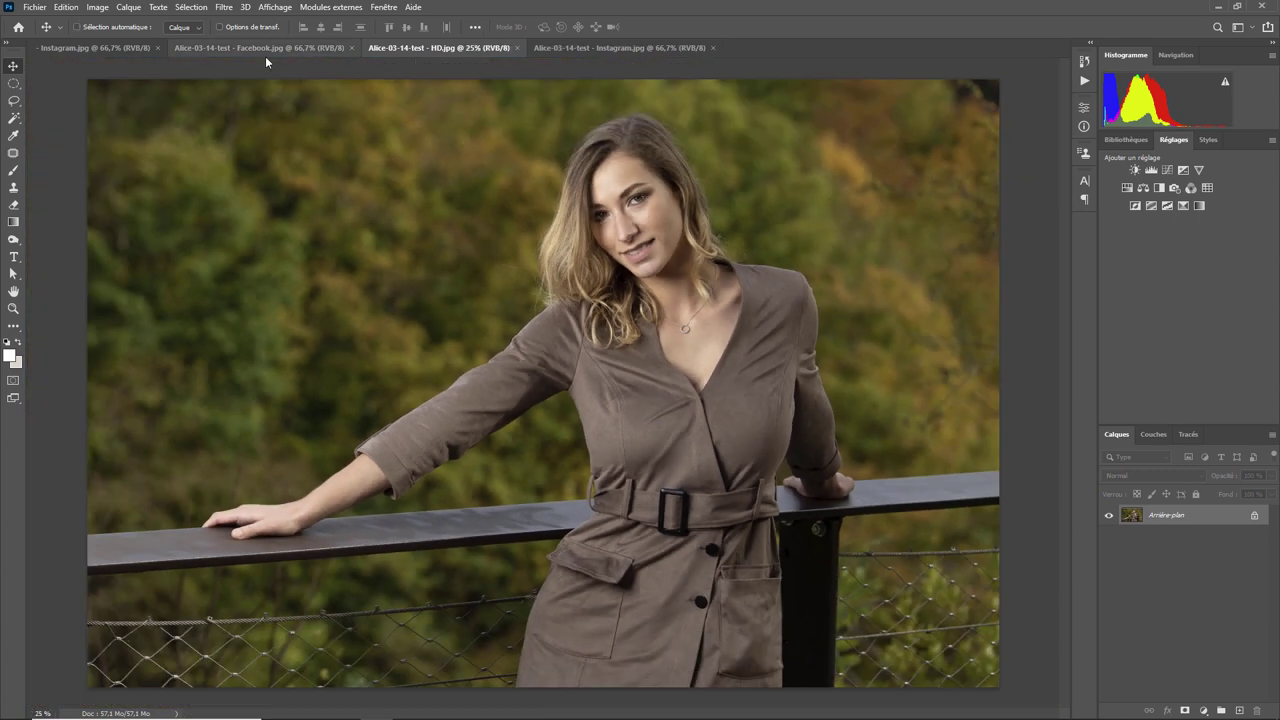
- Confirm the Facebook copy measures 2048 × 1365 px, then view the black-banded Instagram copy
left_click(256, 50)
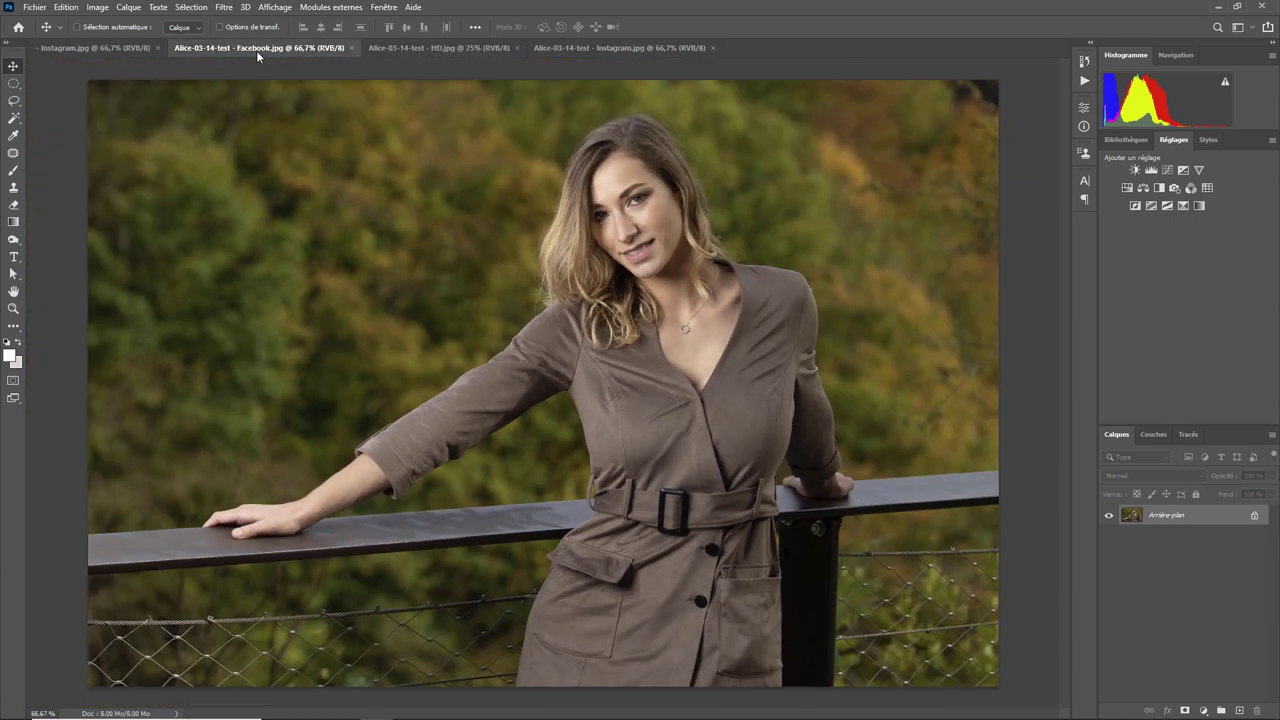
left_click(93, 8)
left_click(127, 106)
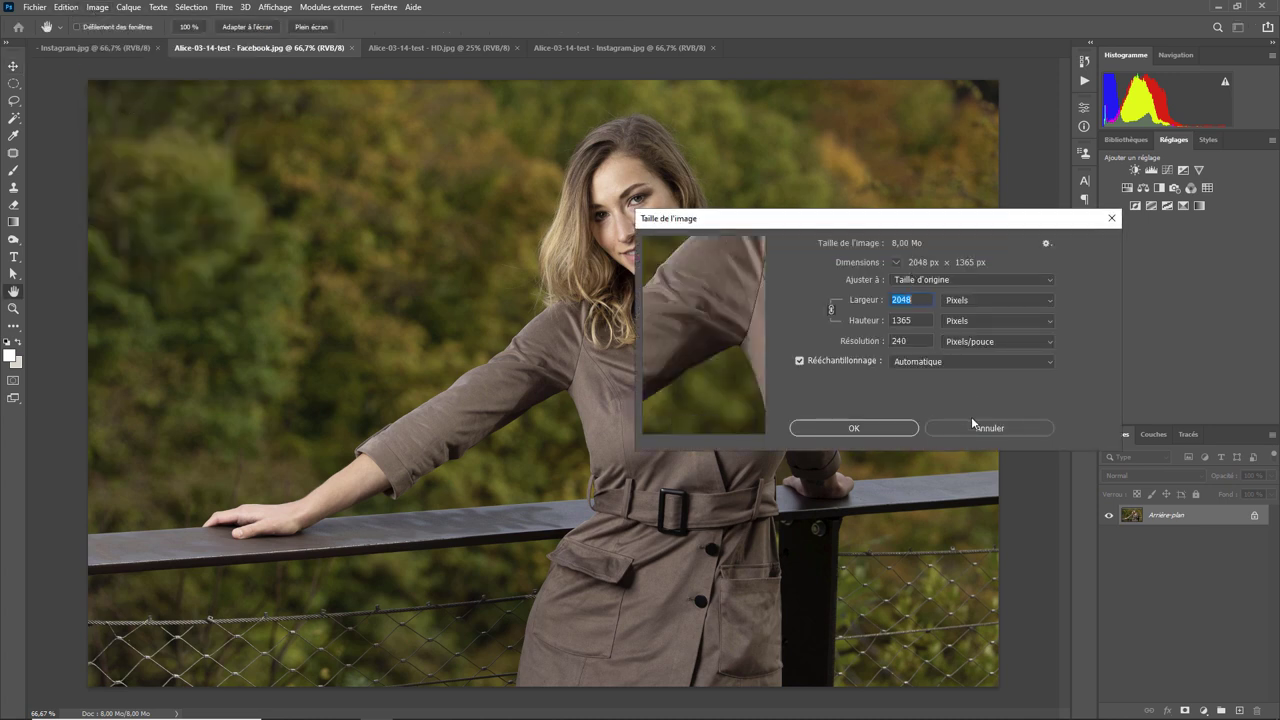
left_click(974, 428)
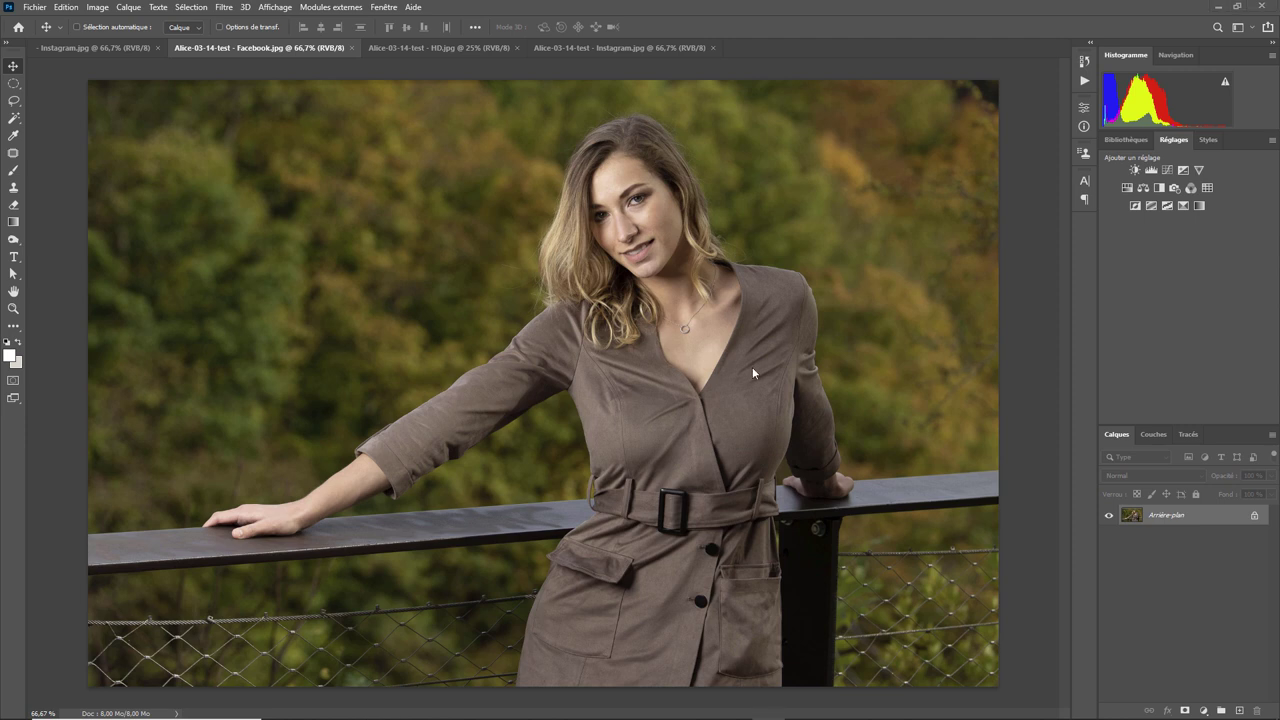
left_click(594, 50)
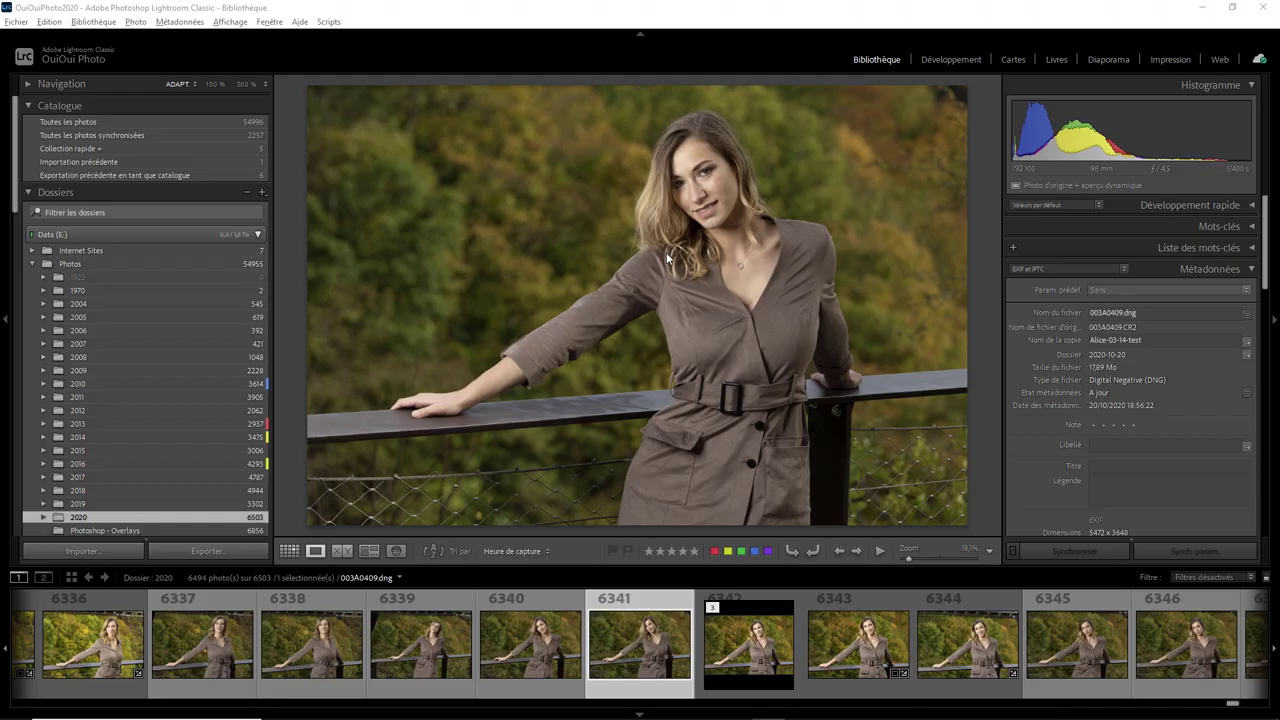
right_click(665, 253)
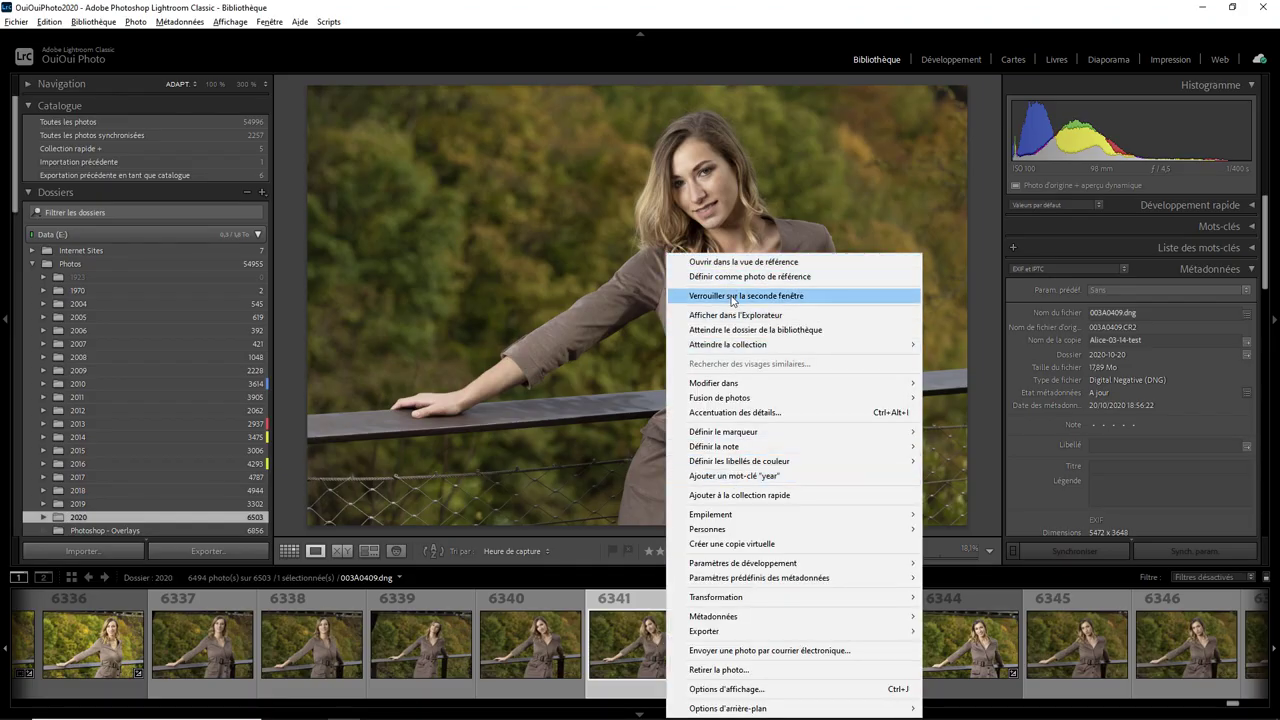
mouse_move(760, 631)
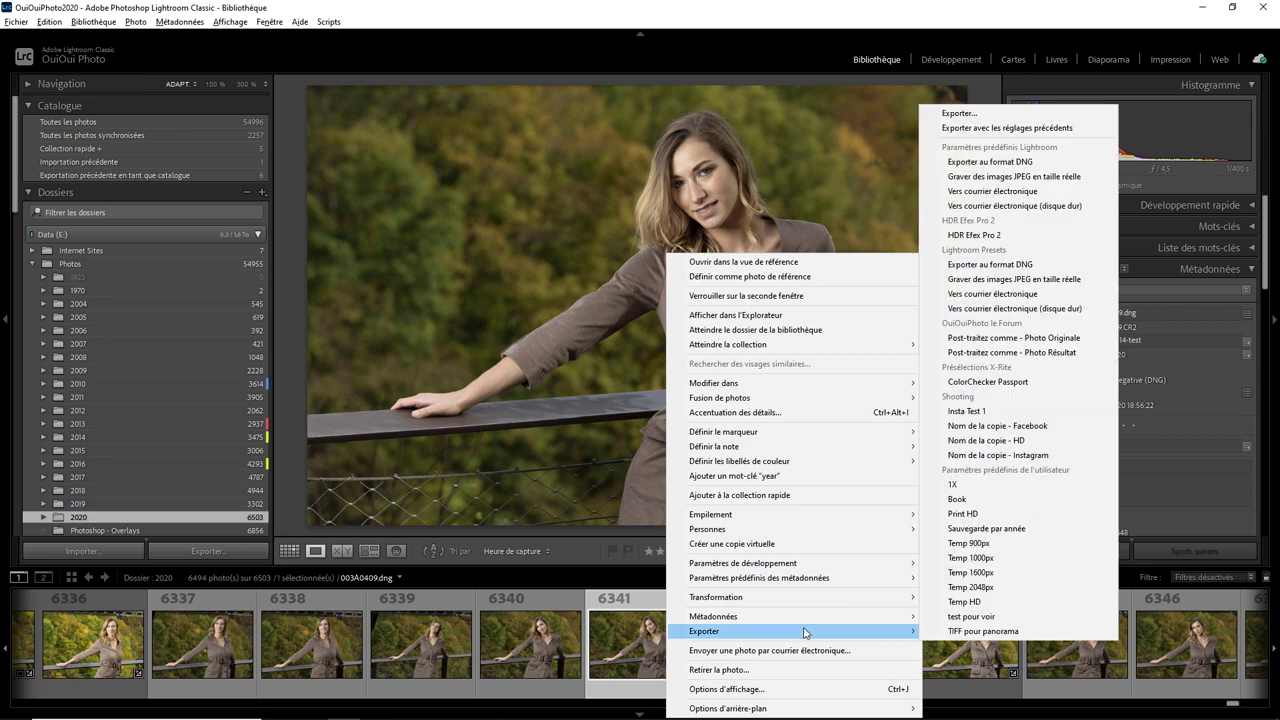
- In the full export settings, load the Insta Test 1 export preset
left_click(958, 113)
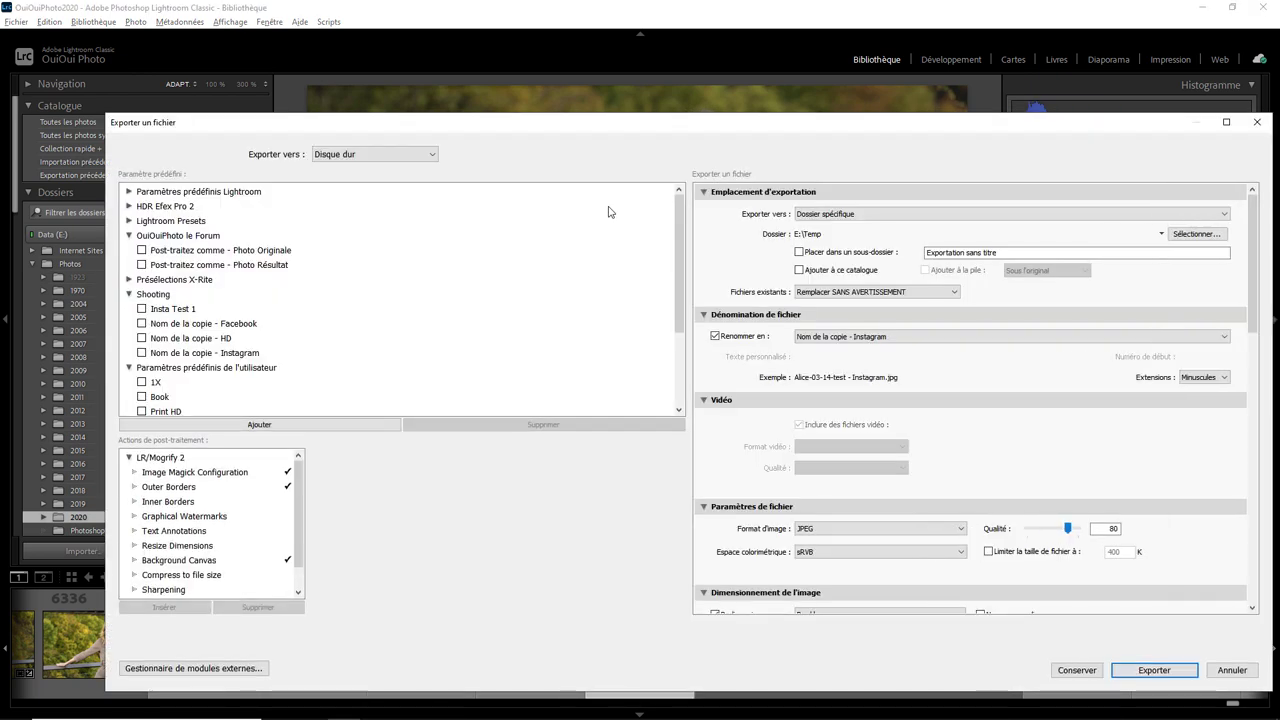
left_click(175, 312)
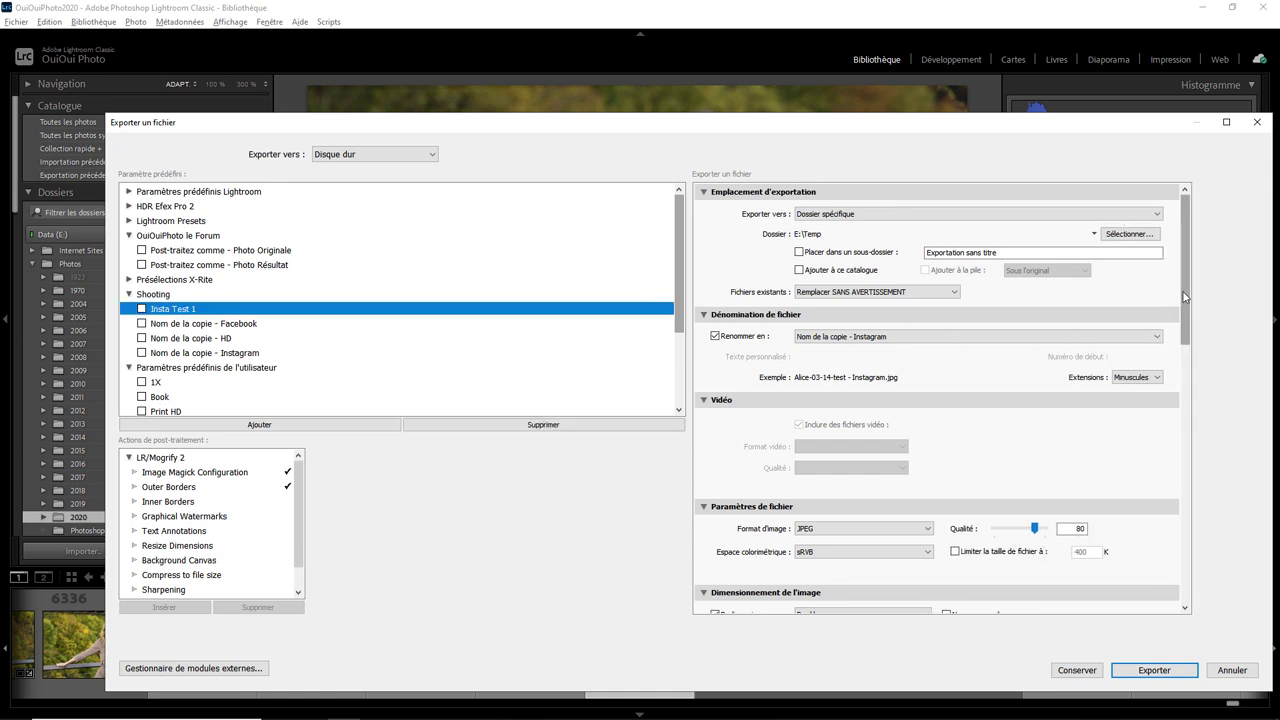
scroll(1205, 377, "down", 5)
scroll(1205, 377, "down", 5)
scroll(1205, 377, "down", 5)
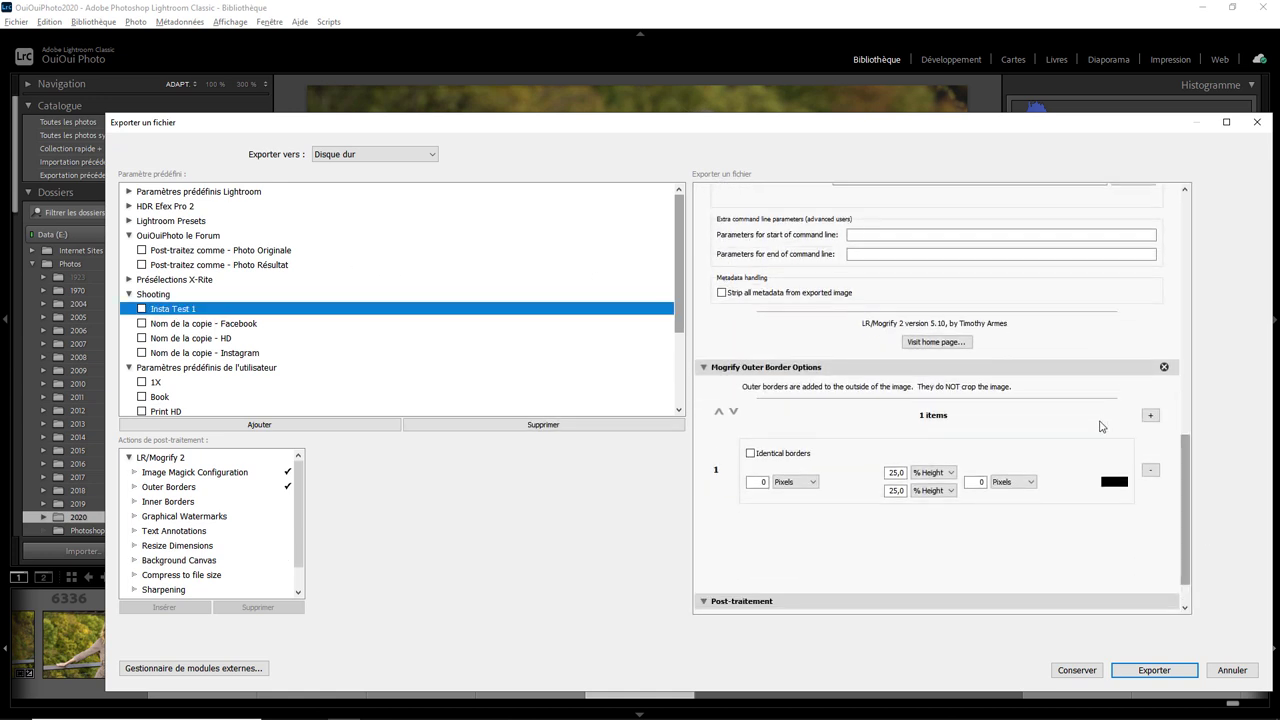
- Replace Outer Borders with a black 1080 × 1080 px Background Canvas action
left_click(288, 490)
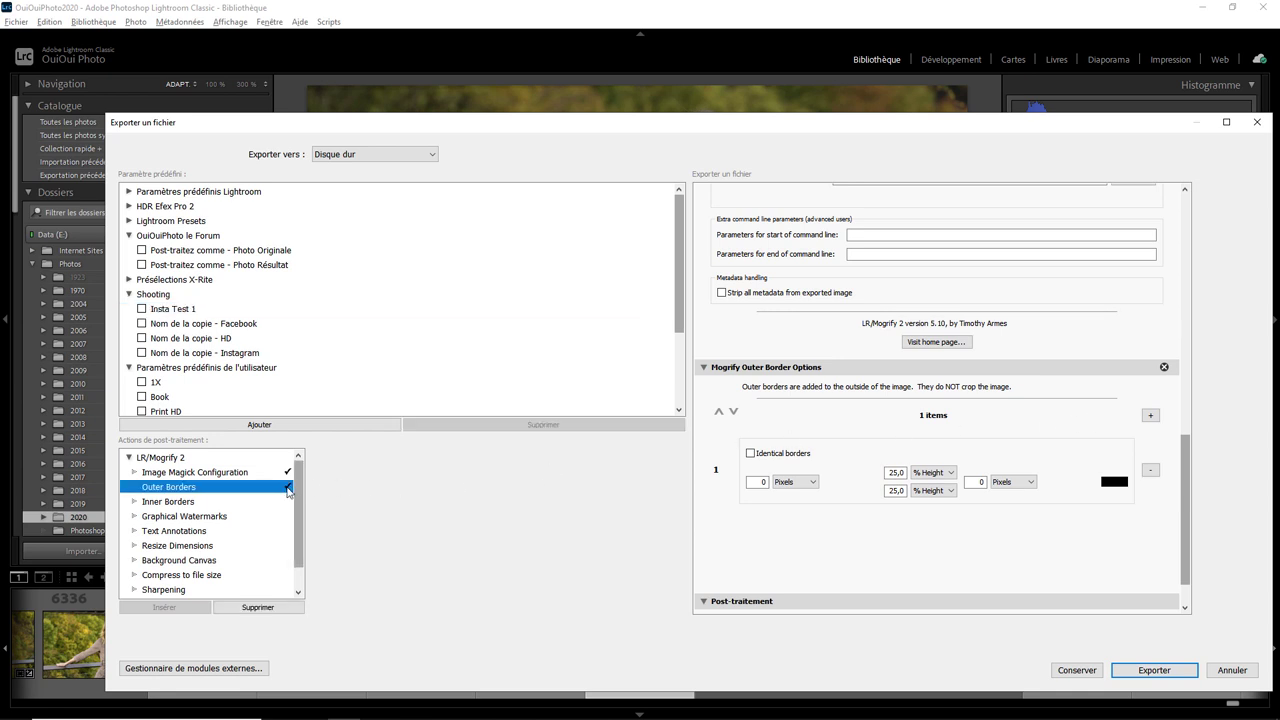
left_click(288, 488)
scroll(297, 525, "down", 1)
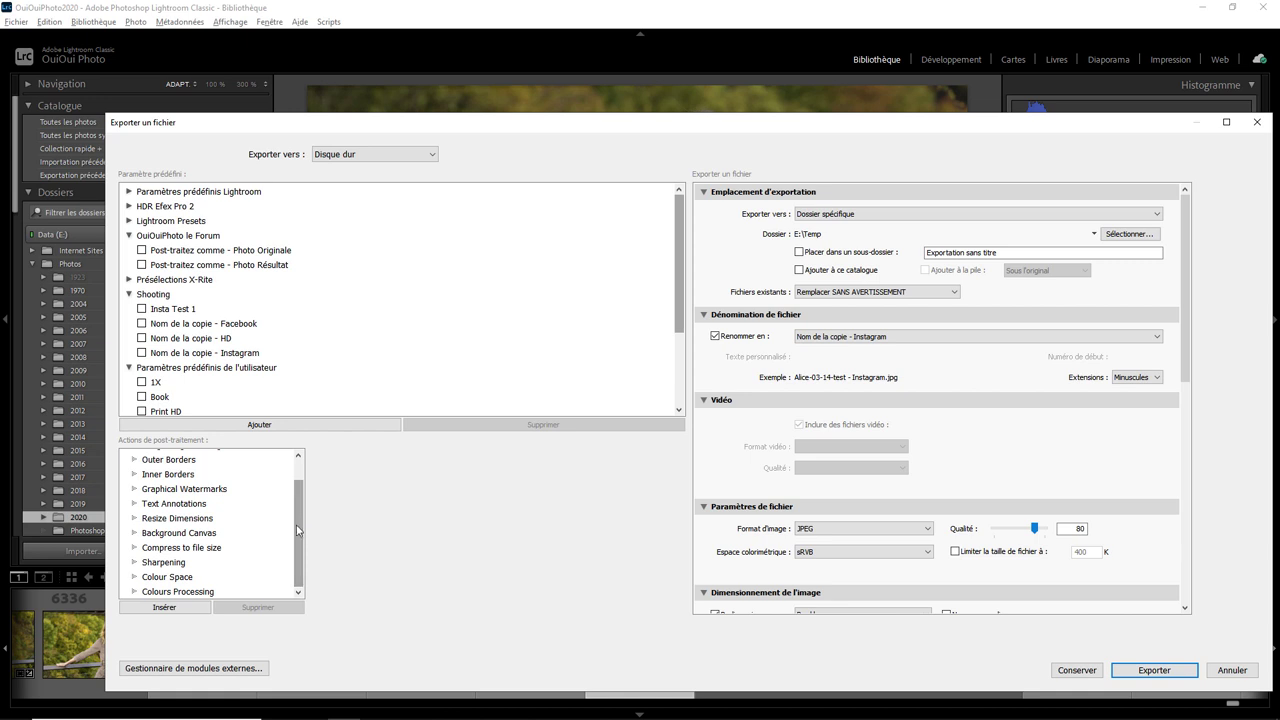
left_click(186, 536)
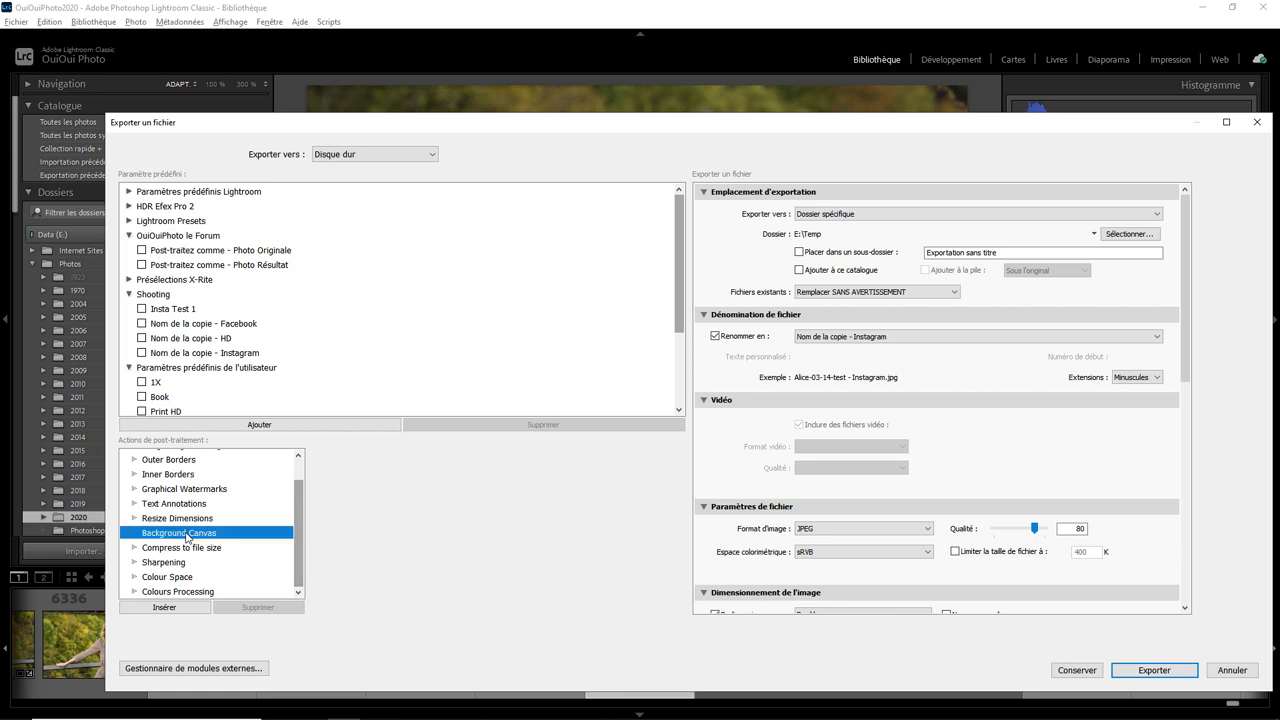
double_click(186, 536)
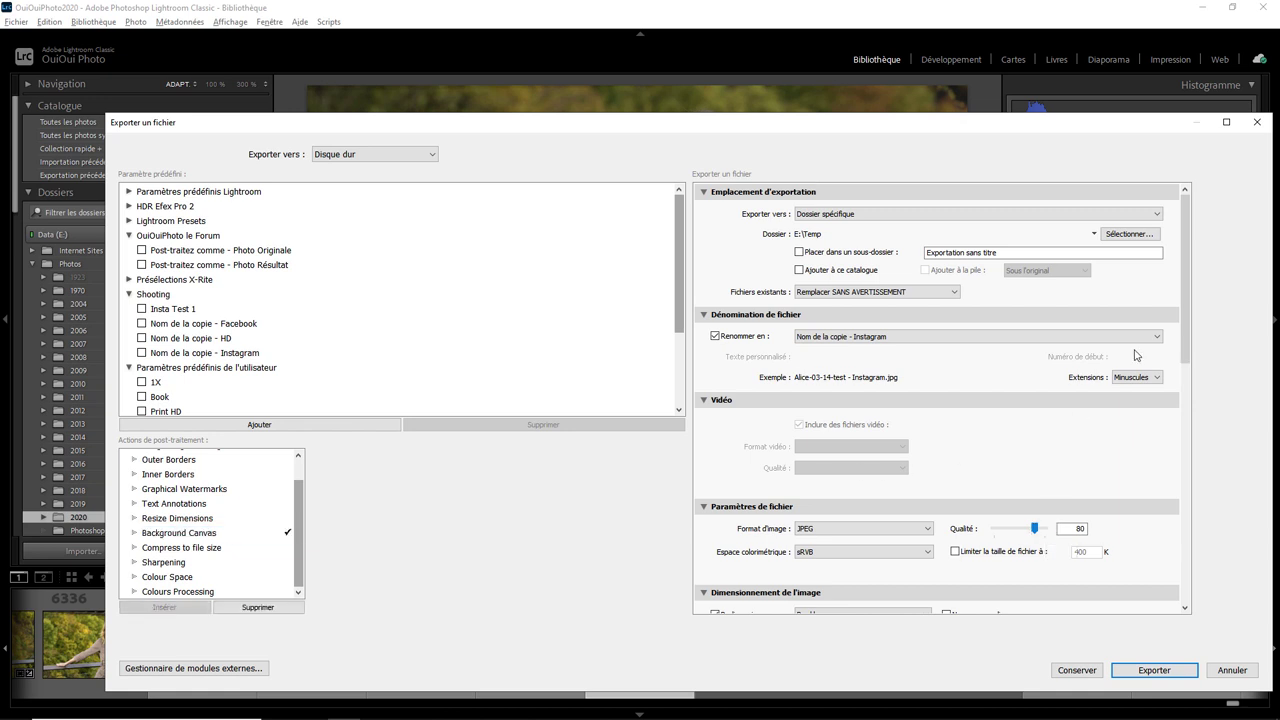
left_click_drag(1187, 327, 1195, 570)
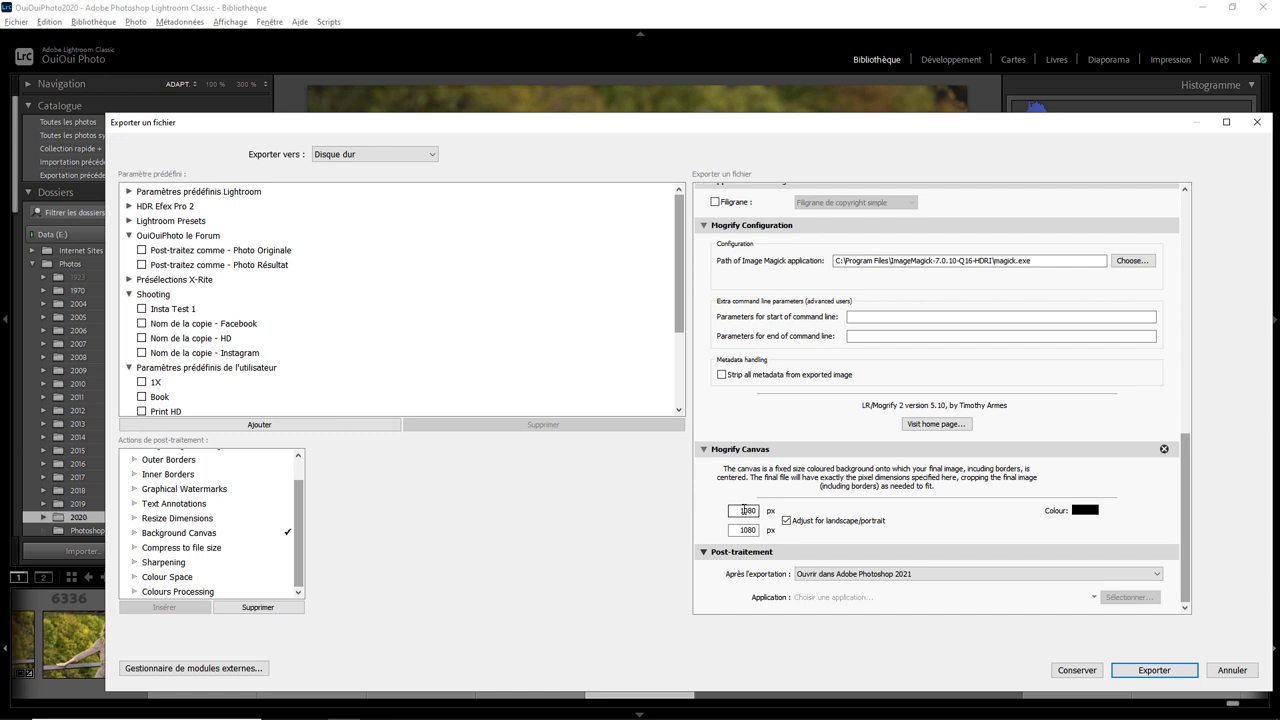
- Update the Insta Test 1 preset with the current settings and export the photo
right_click(166, 311)
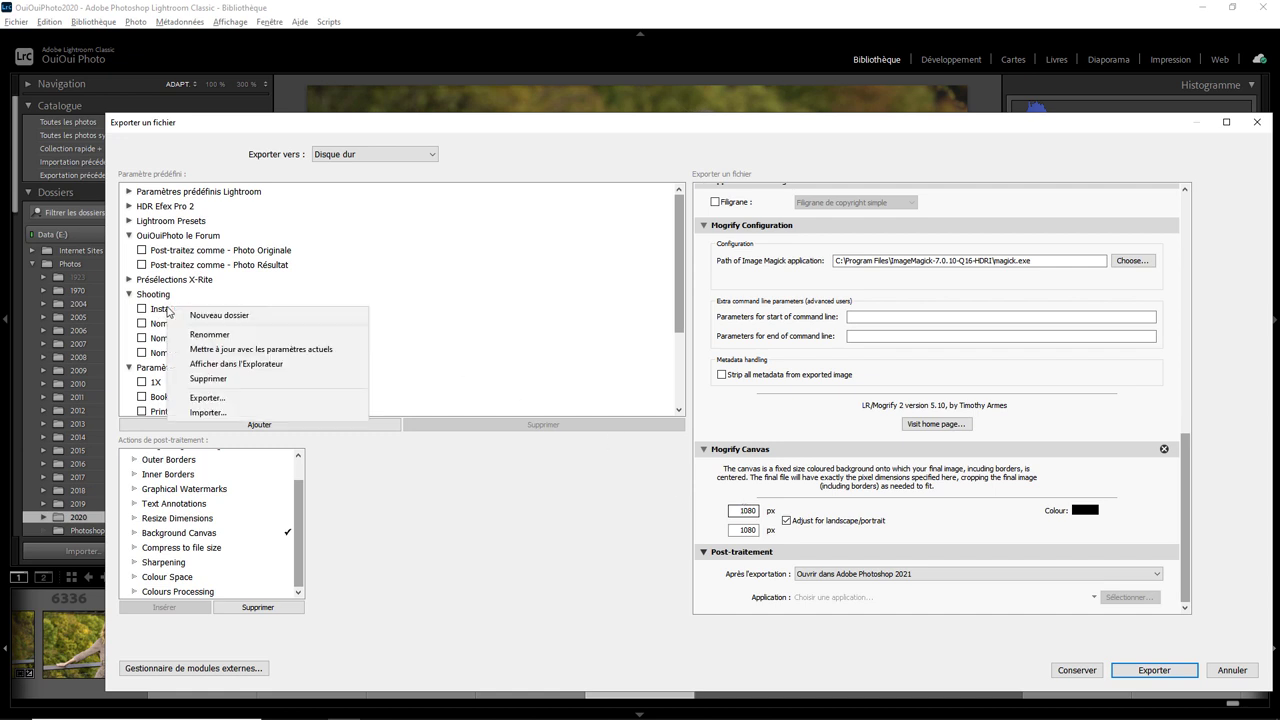
left_click(226, 350)
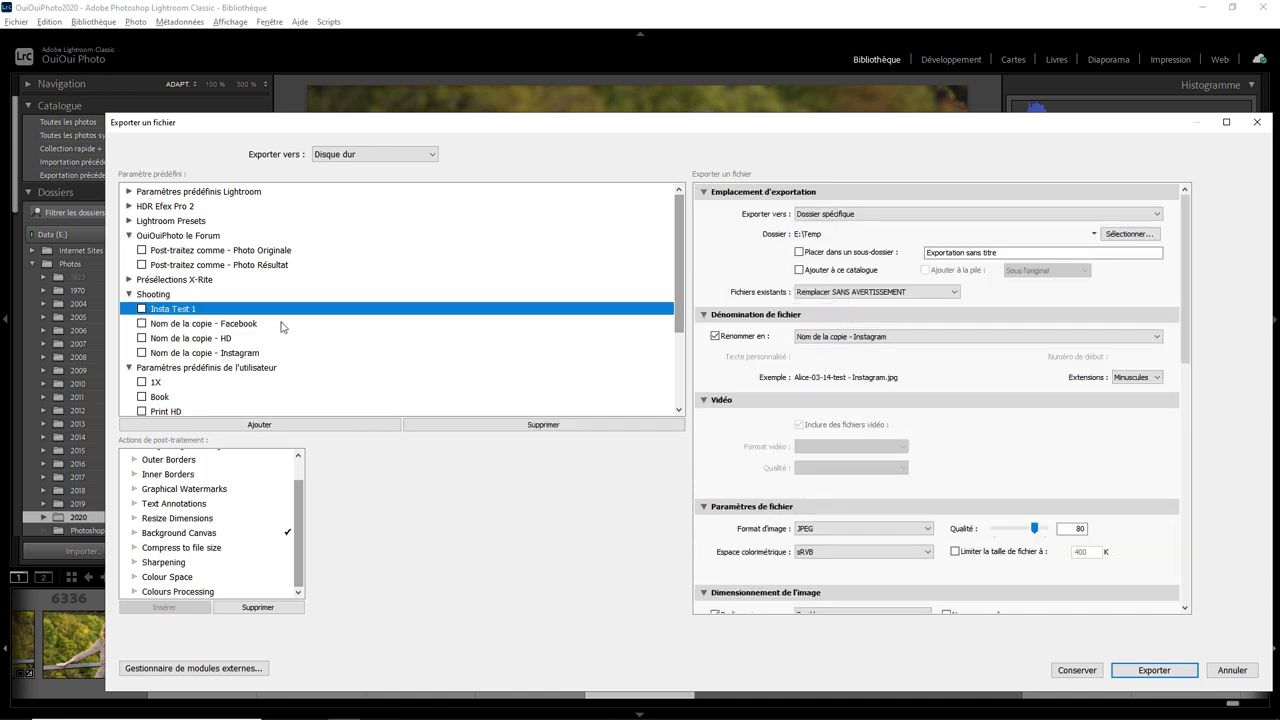
left_click(1154, 670)
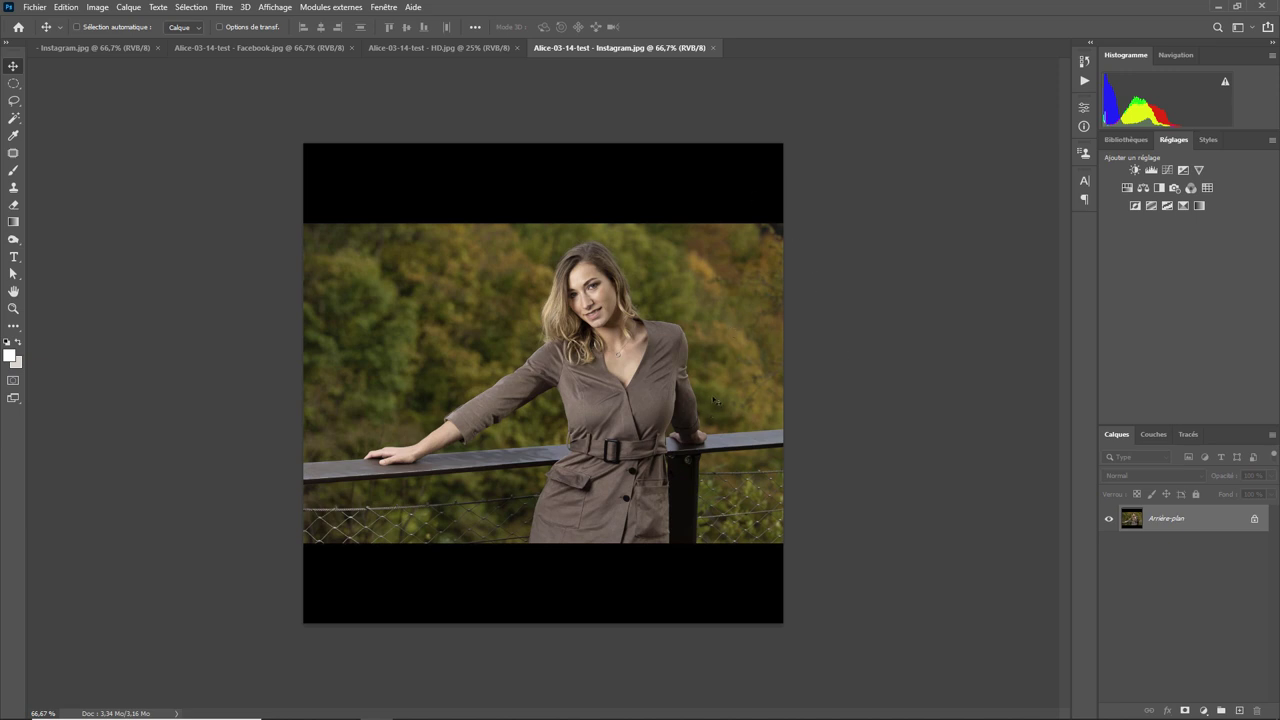
- Back in Lightroom, export the vertical bridge portrait with the 'Nom de la copie - Instagram' preset
key("alt+Tab")
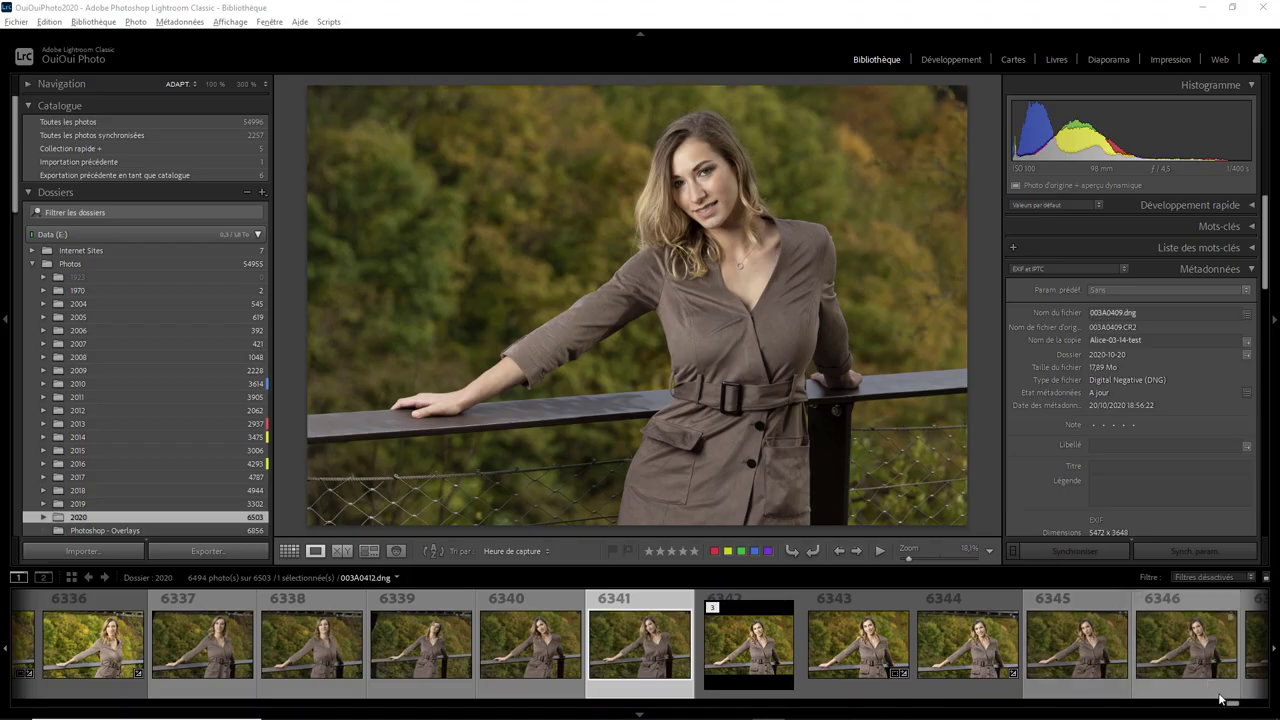
scroll(1237, 706, "up", 3)
scroll(1235, 706, "up", 2)
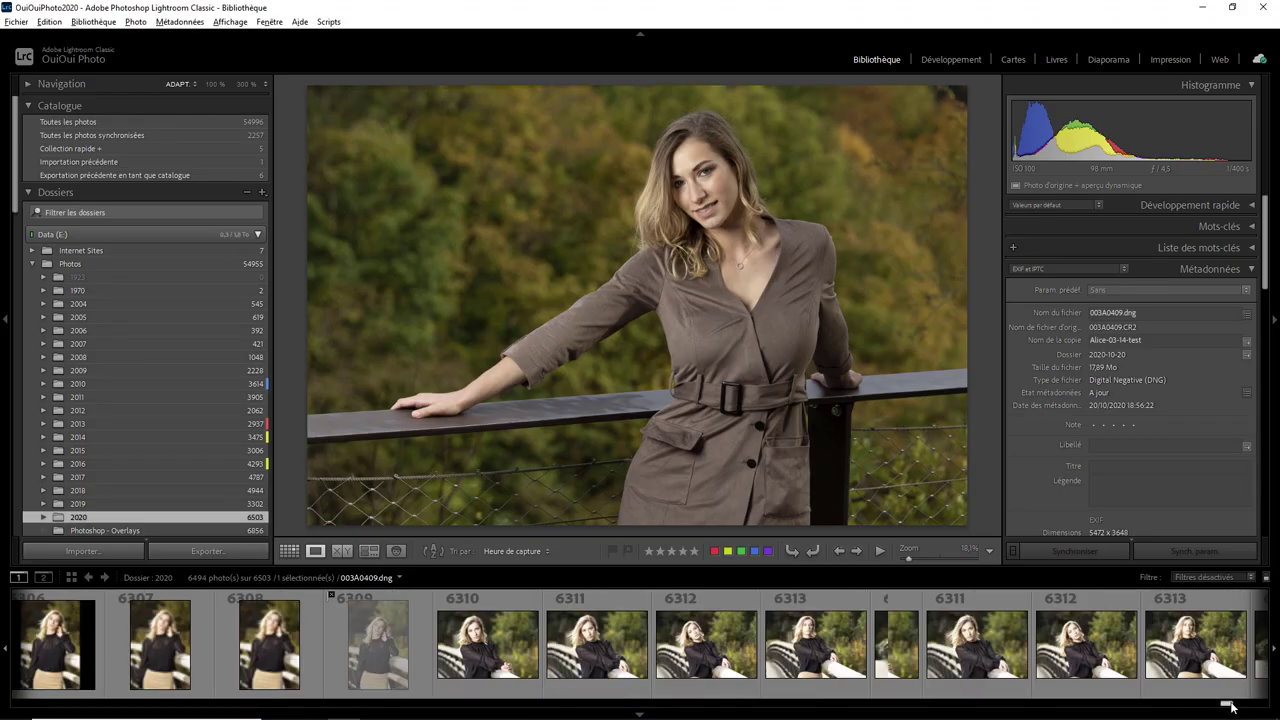
scroll(1232, 707, "up", 2)
scroll(1231, 706, "up", 3)
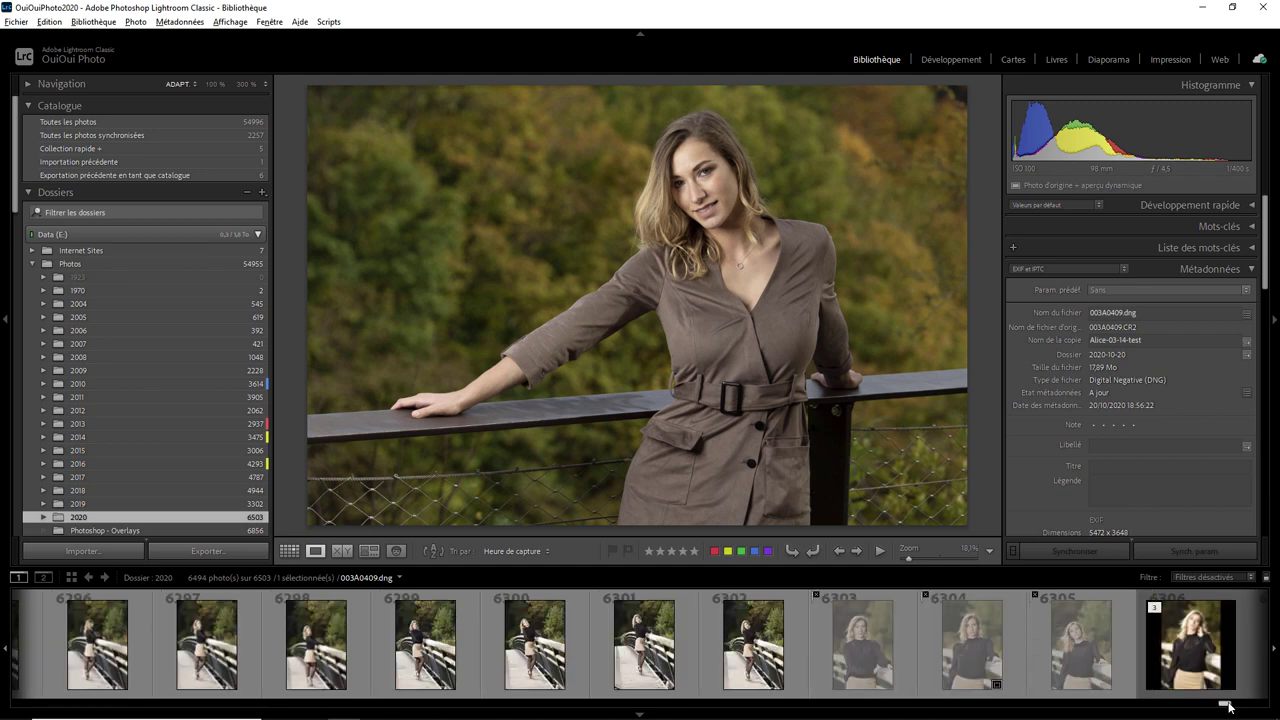
left_click(768, 648)
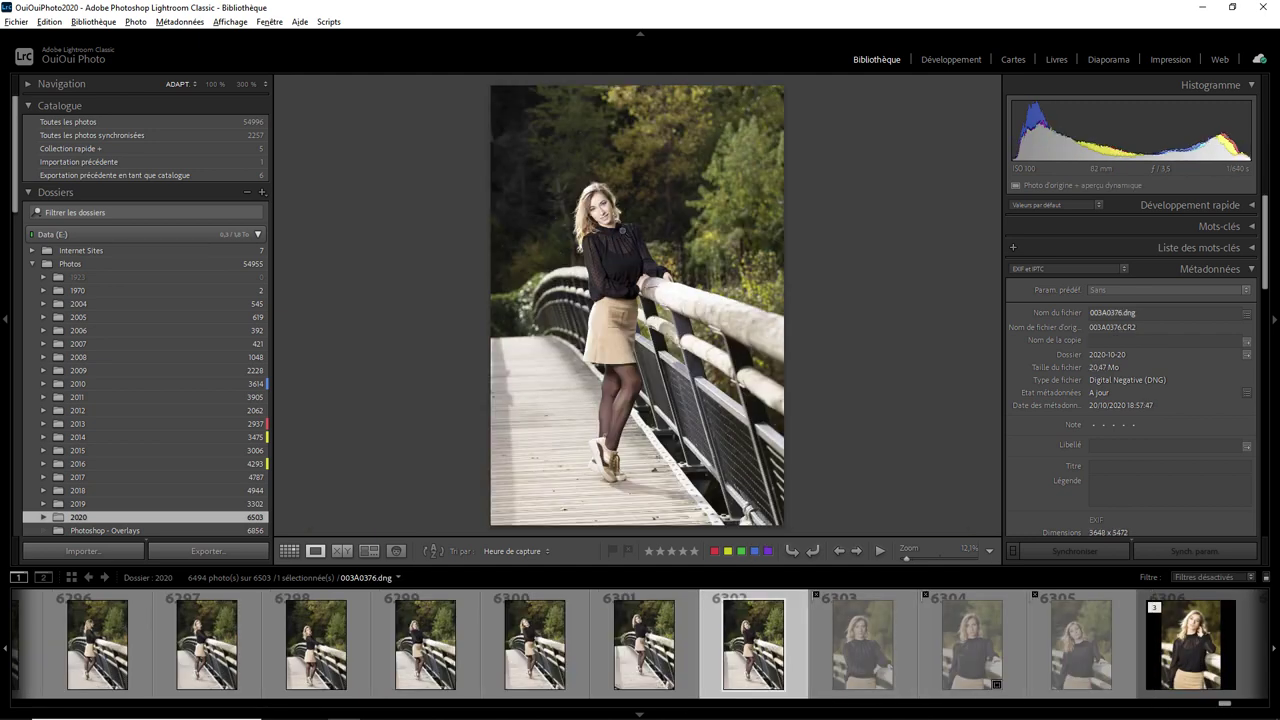
right_click(621, 229)
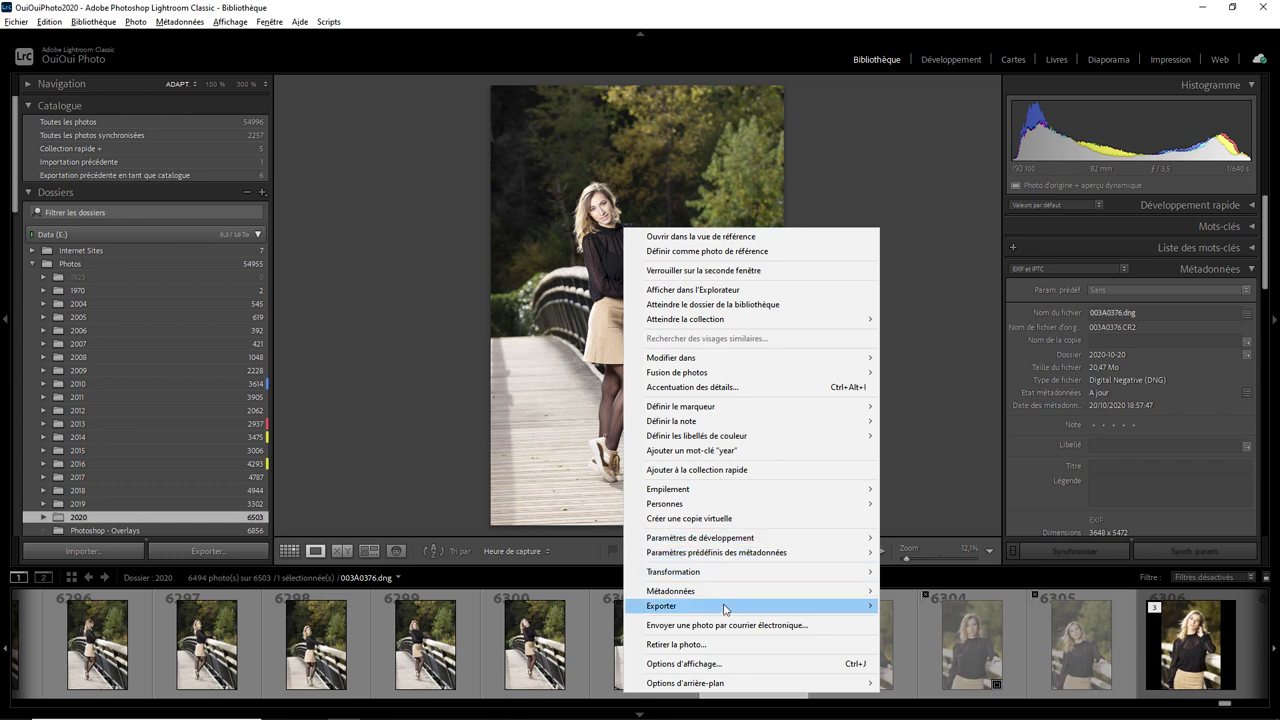
mouse_move(661, 606)
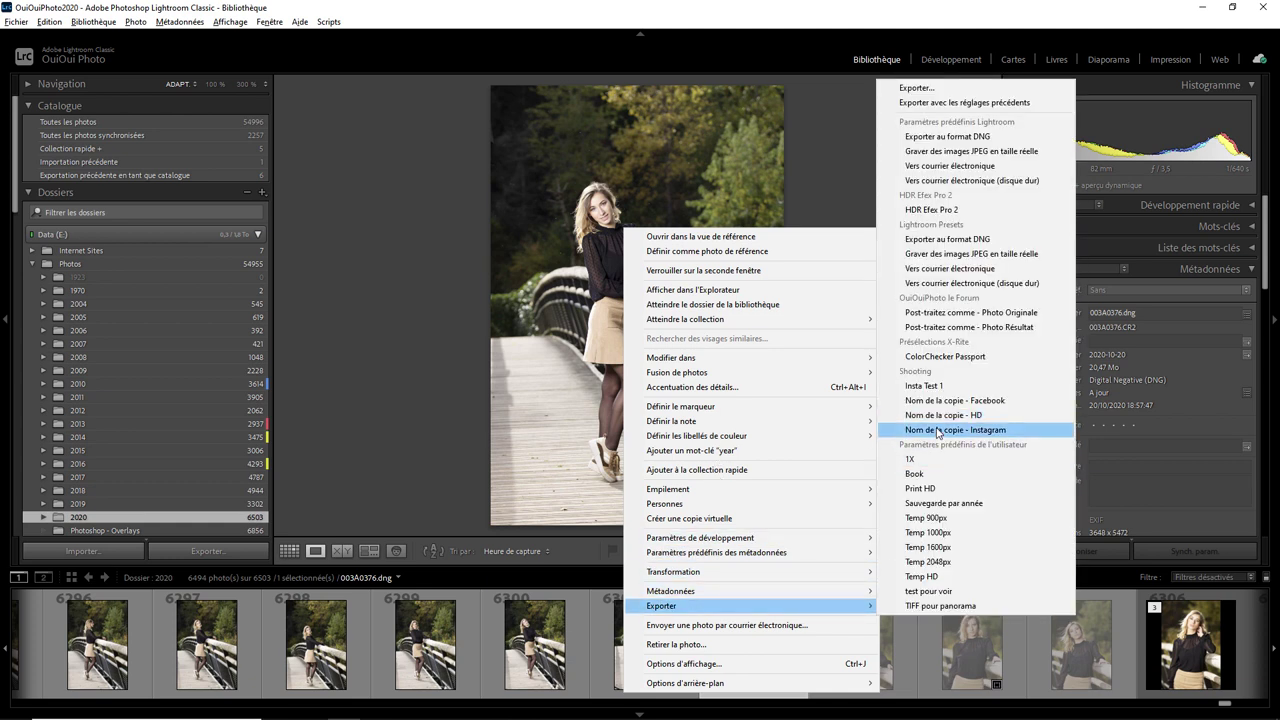
left_click(922, 387)
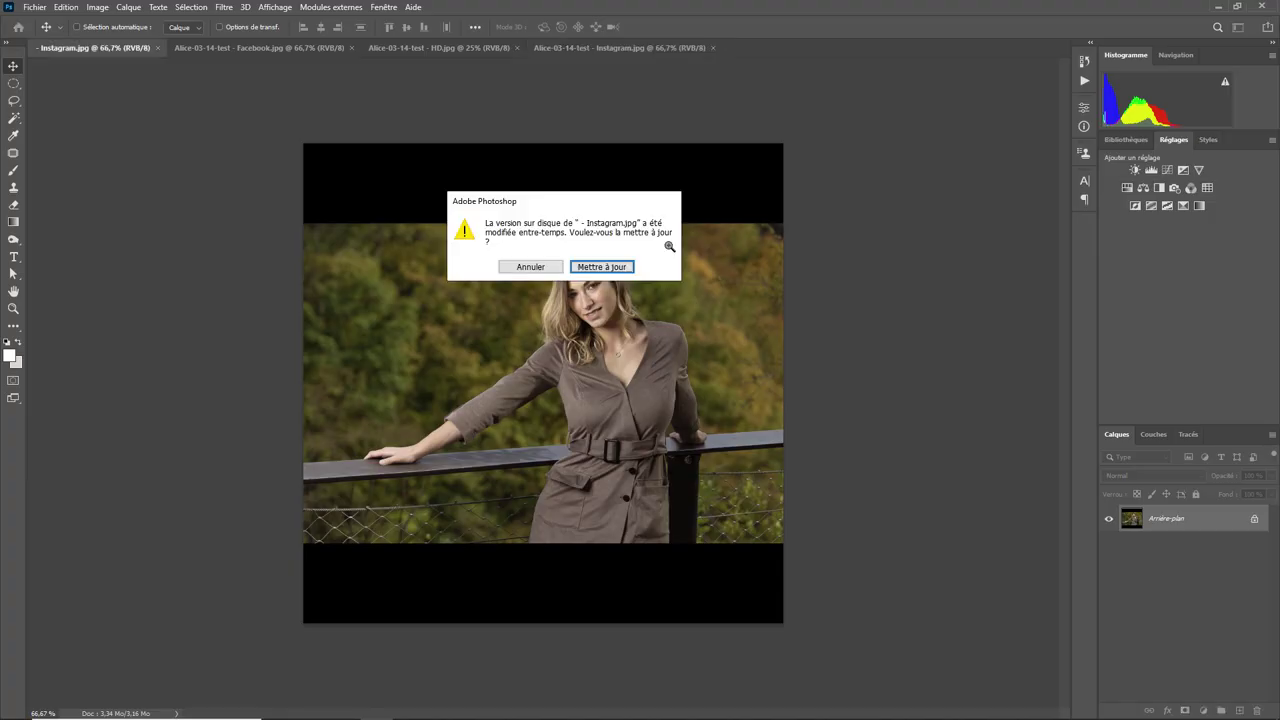
- Reload the updated Instagram.jpg so the bridge portrait sits on a black square canvas
left_click(612, 268)
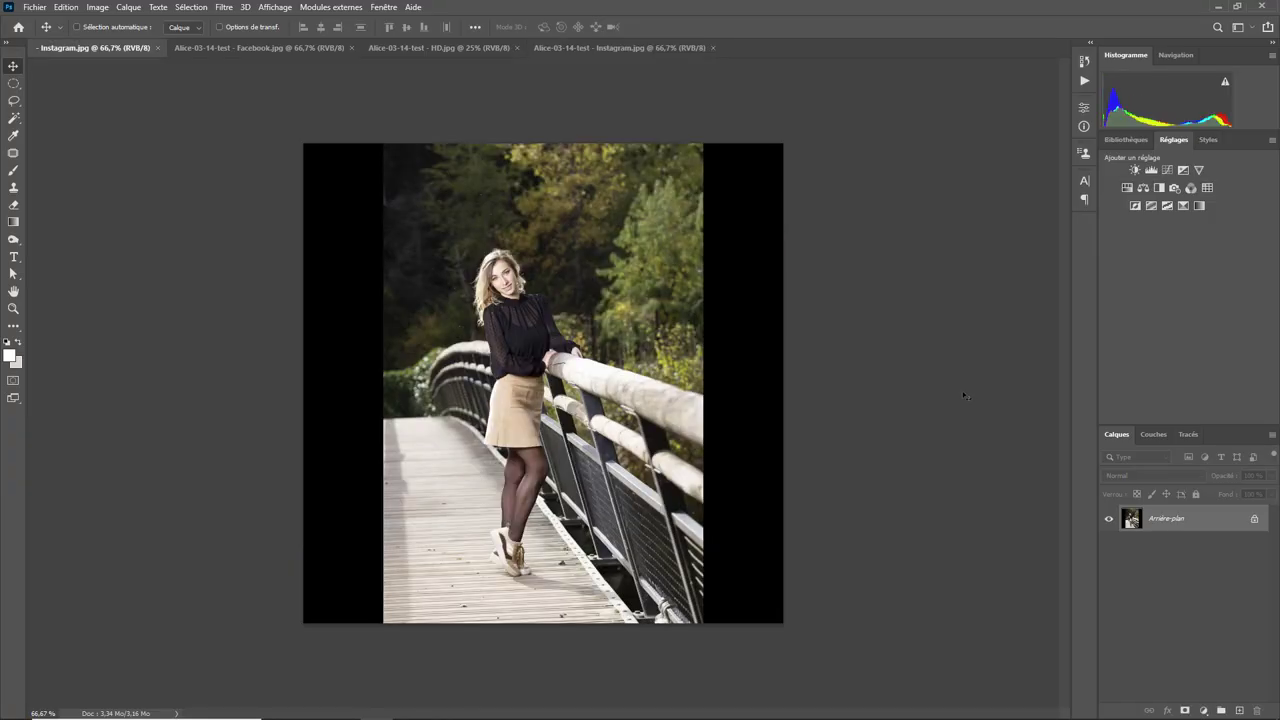